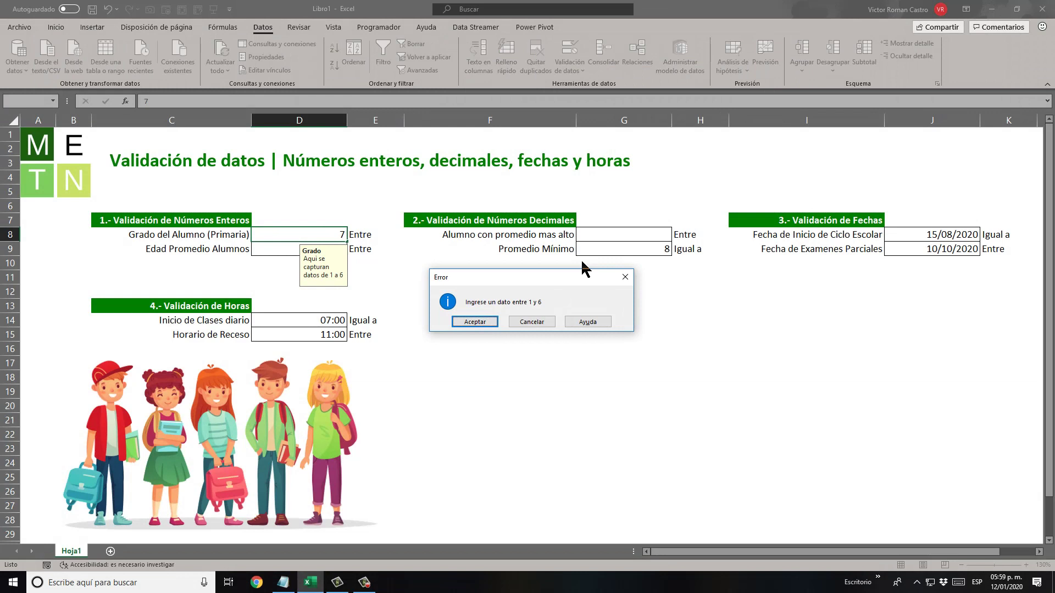
Keep the entered student grade and try to set the average student age in D9 to 456.
{"action": "key", "text": "Return"}
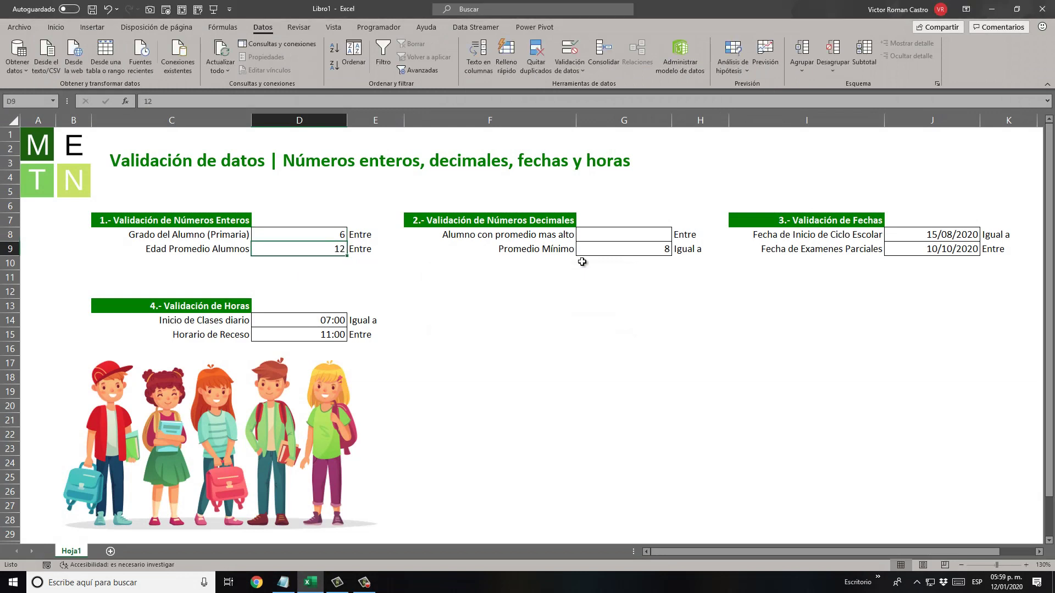
{"action": "type", "text": "456"}
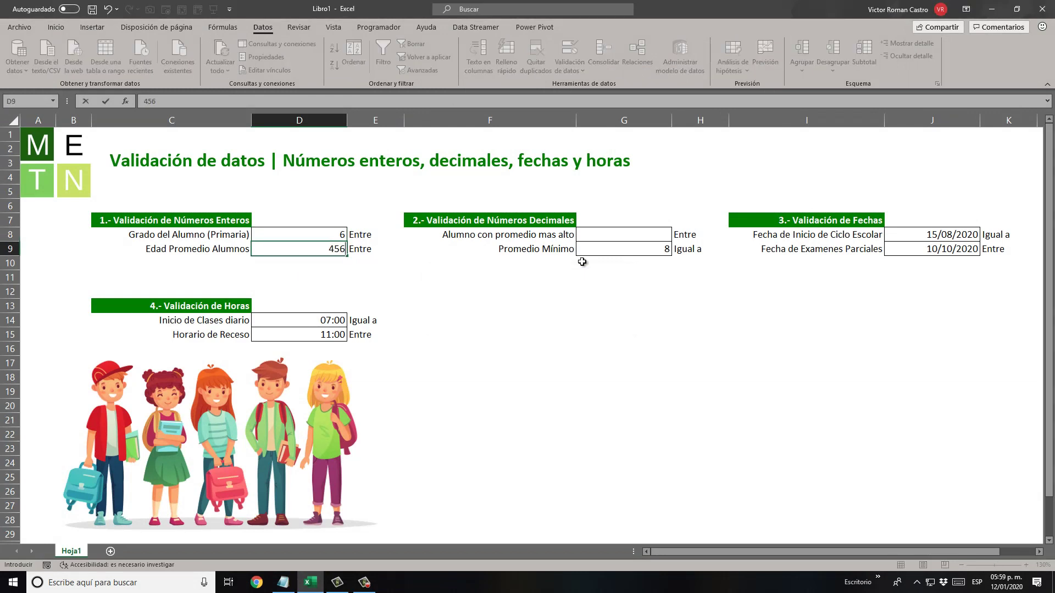
{"action": "key", "text": "Return"}
{"action": "key", "text": "Escape"}
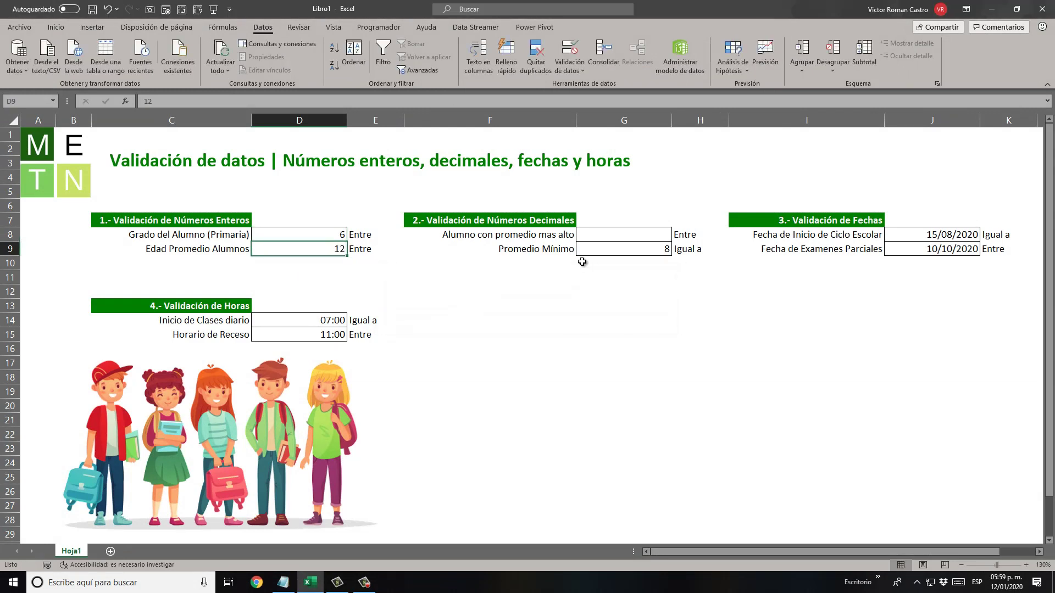
{"action": "key", "text": "shift+Up"}
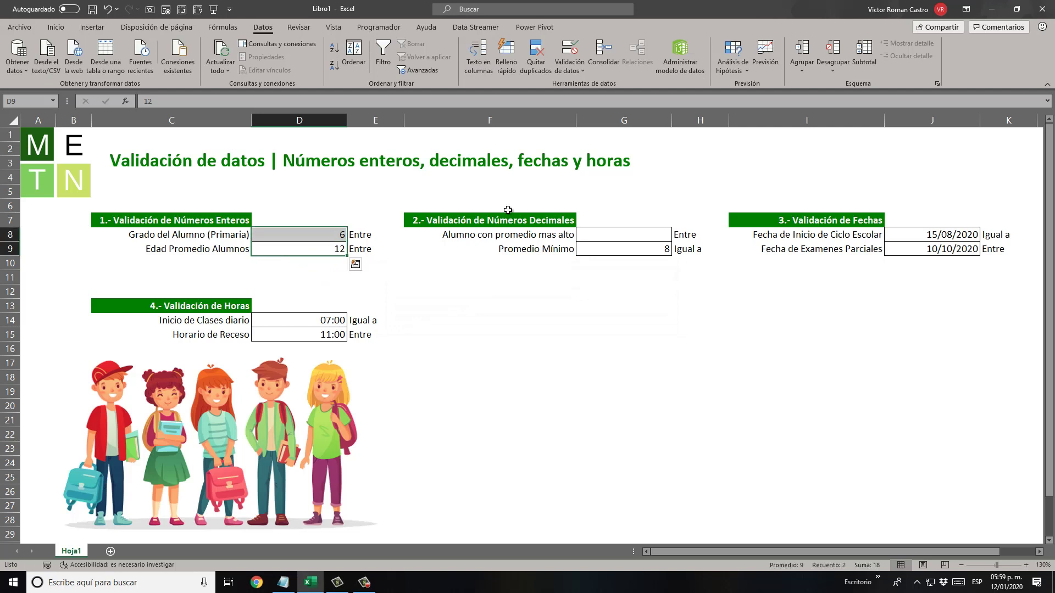
{"action": "left_click", "coordinate": [569, 51]}
{"action": "left_click", "coordinate": [503, 324]}
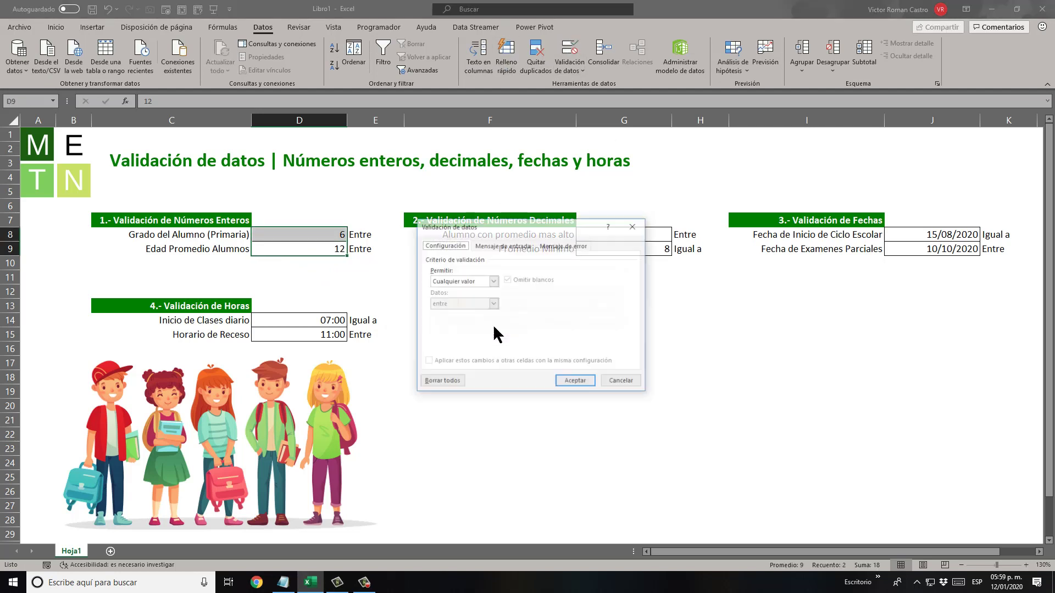
{"action": "key", "text": "Escape"}
Examine the allowed data types and comparison options in the validation of student grade cell D8, keeping Número entero and entre.
{"action": "left_click", "coordinate": [318, 235]}
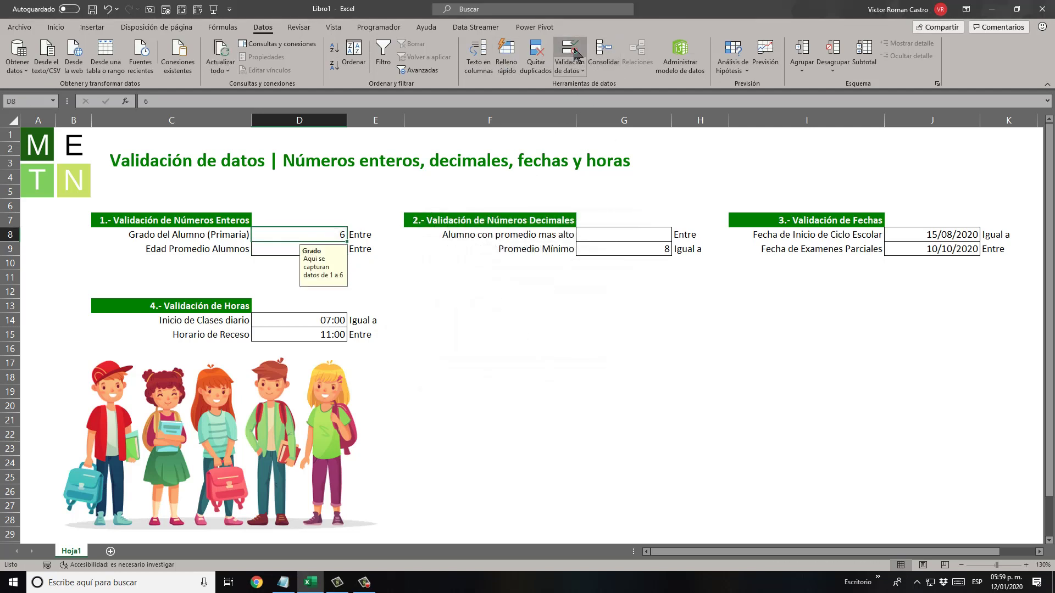
{"action": "left_click", "coordinate": [569, 51]}
{"action": "left_click", "coordinate": [493, 281]}
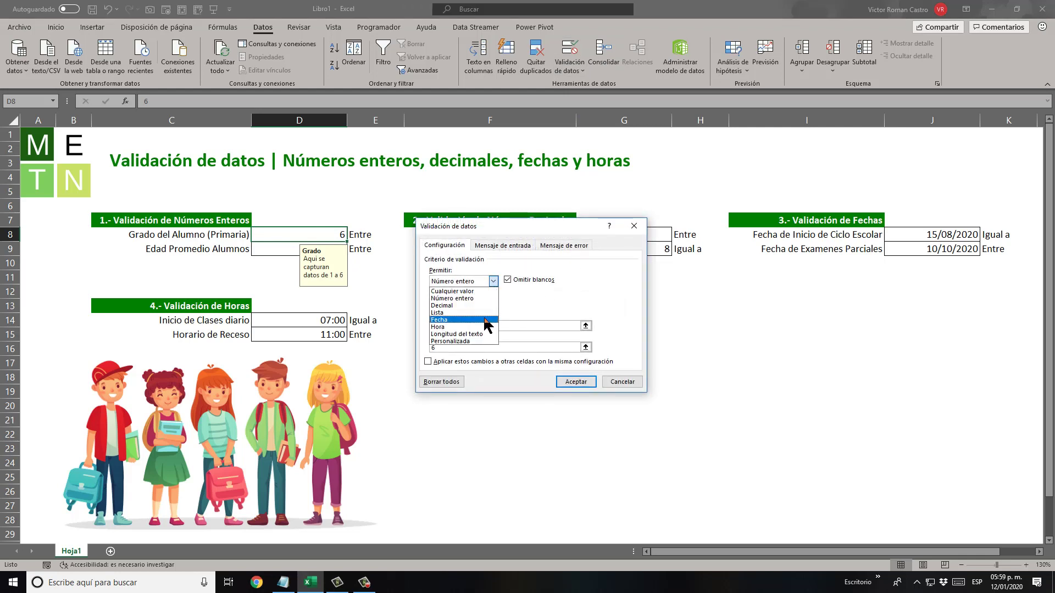
{"action": "left_click", "coordinate": [486, 298]}
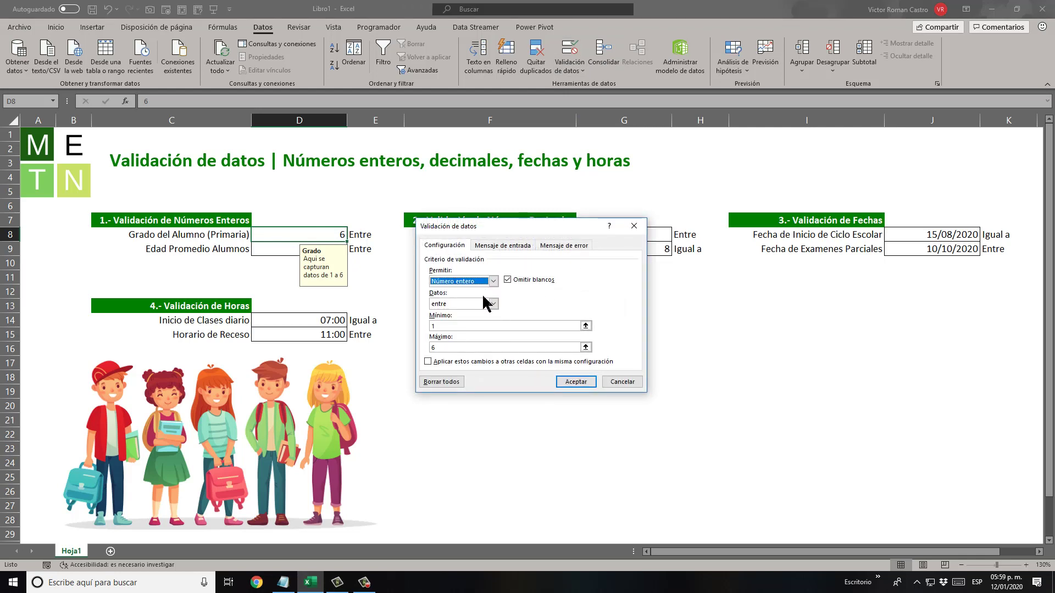
{"action": "left_click", "coordinate": [493, 304]}
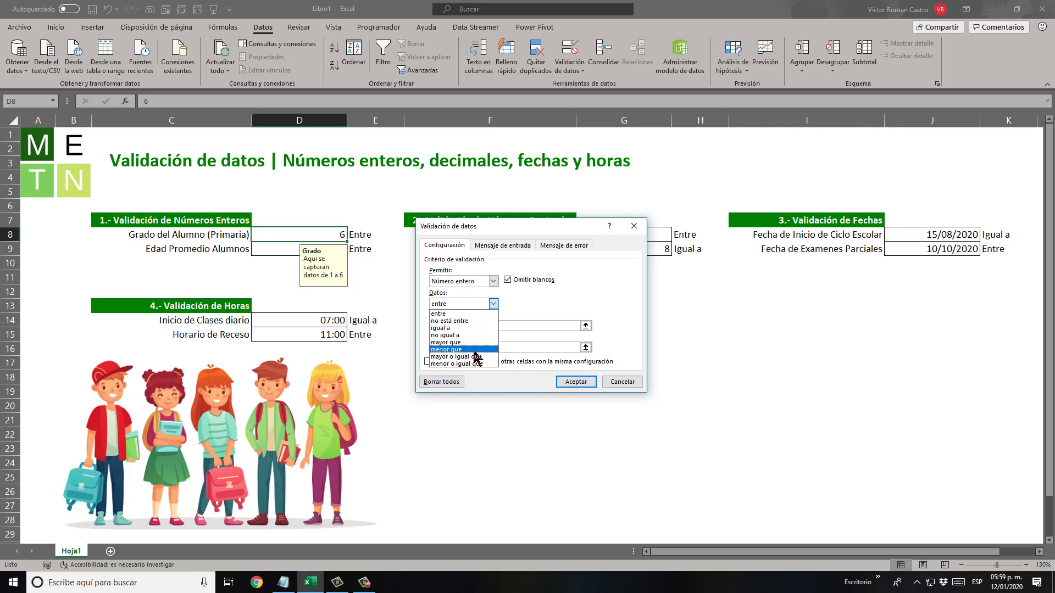
{"action": "left_click", "coordinate": [461, 313]}
{"action": "left_click", "coordinate": [576, 382]}
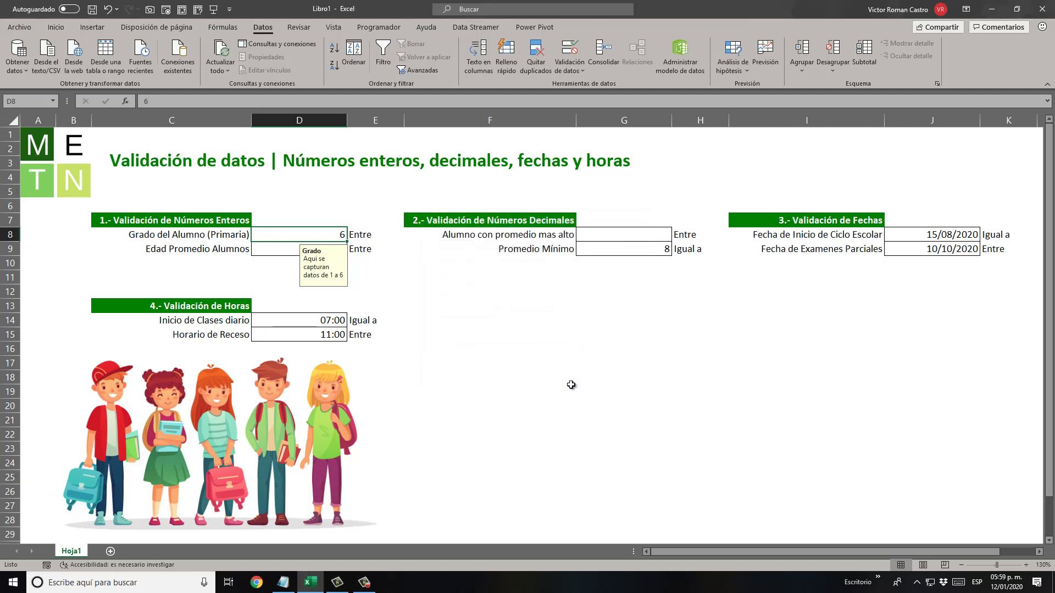
Enter 9.5 as the highest student average in G8, and try to replace it with 10.1.
{"action": "left_click", "coordinate": [609, 237]}
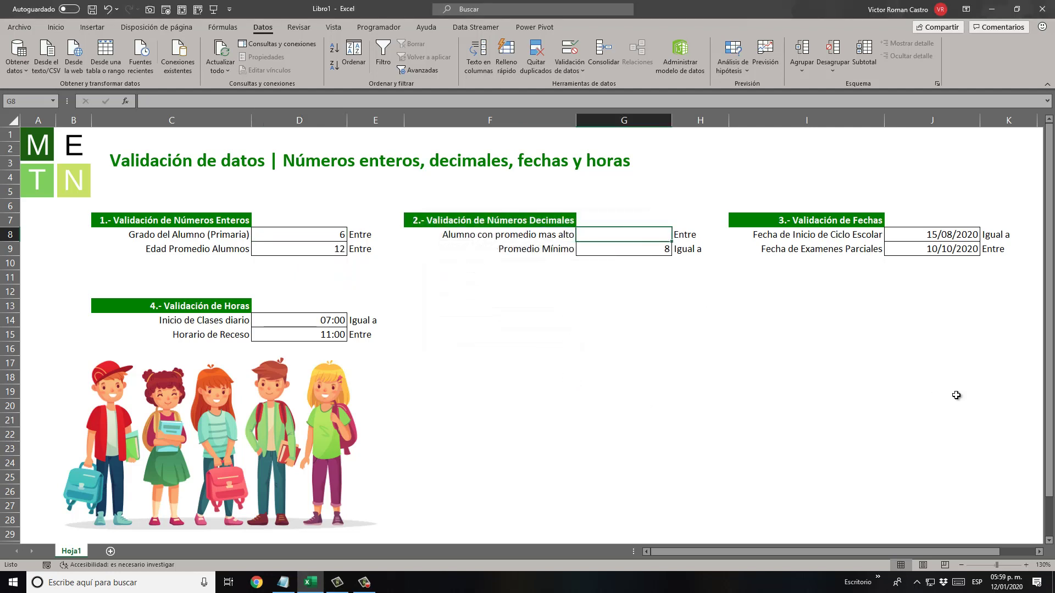
{"action": "type", "text": "9.5"}
{"action": "key", "text": "ctrl+Return"}
{"action": "type", "text": "10.1"}
{"action": "key", "text": "Return"}
{"action": "left_click", "coordinate": [624, 275]}
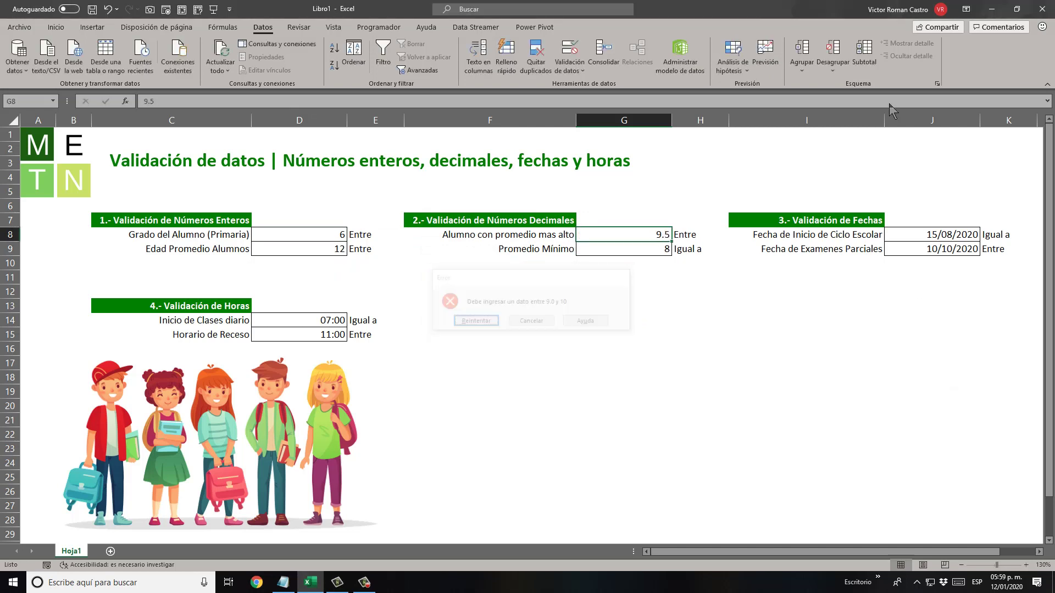
Examine the date validation criteria of the school-year start date in J8 and close them unchanged.
{"action": "left_click", "coordinate": [966, 231]}
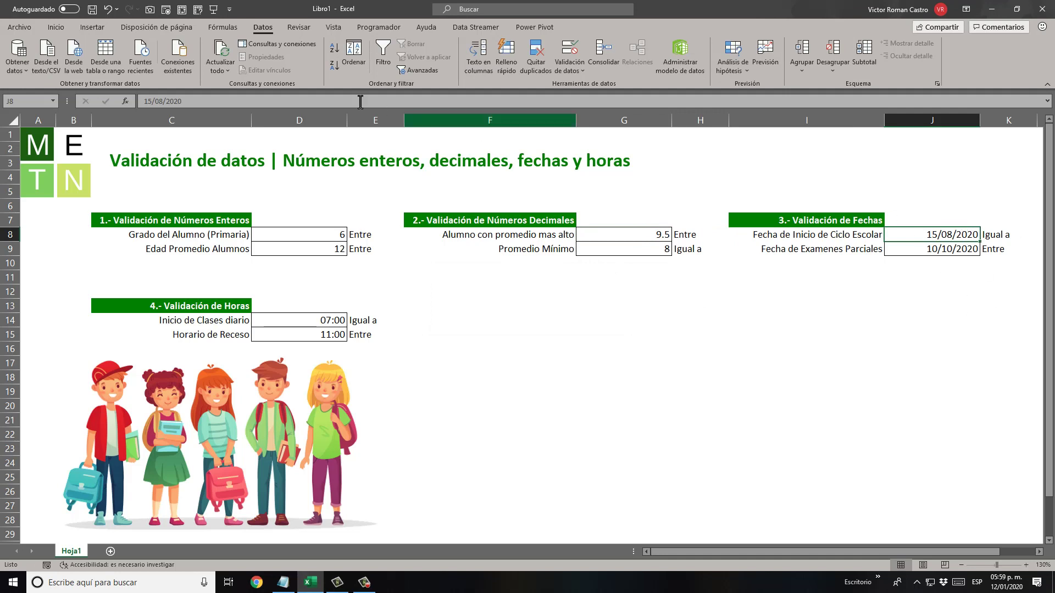
{"action": "left_click", "coordinate": [569, 50]}
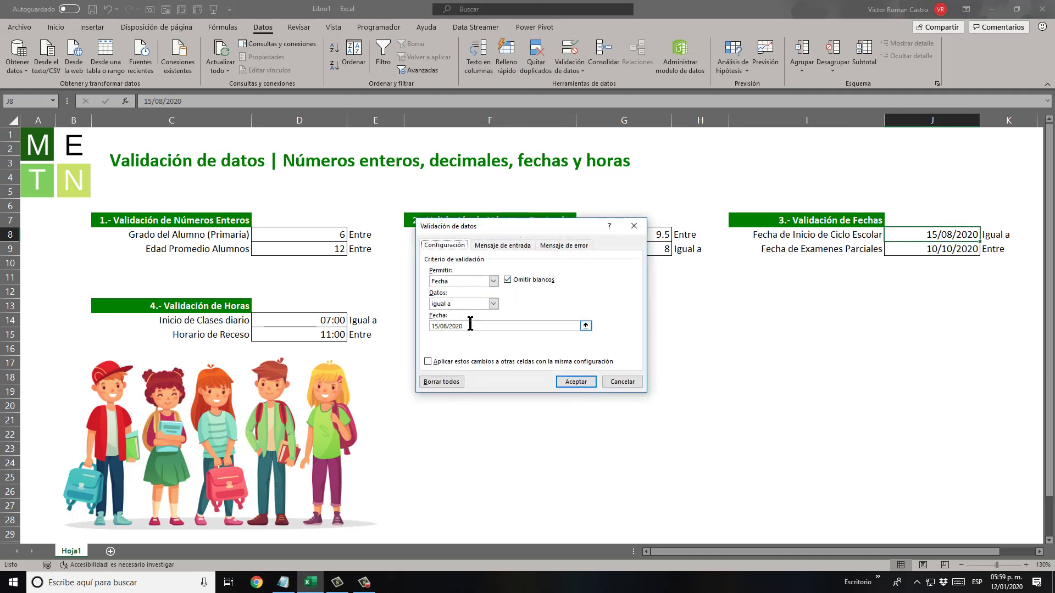
{"action": "left_click", "coordinate": [473, 326]}
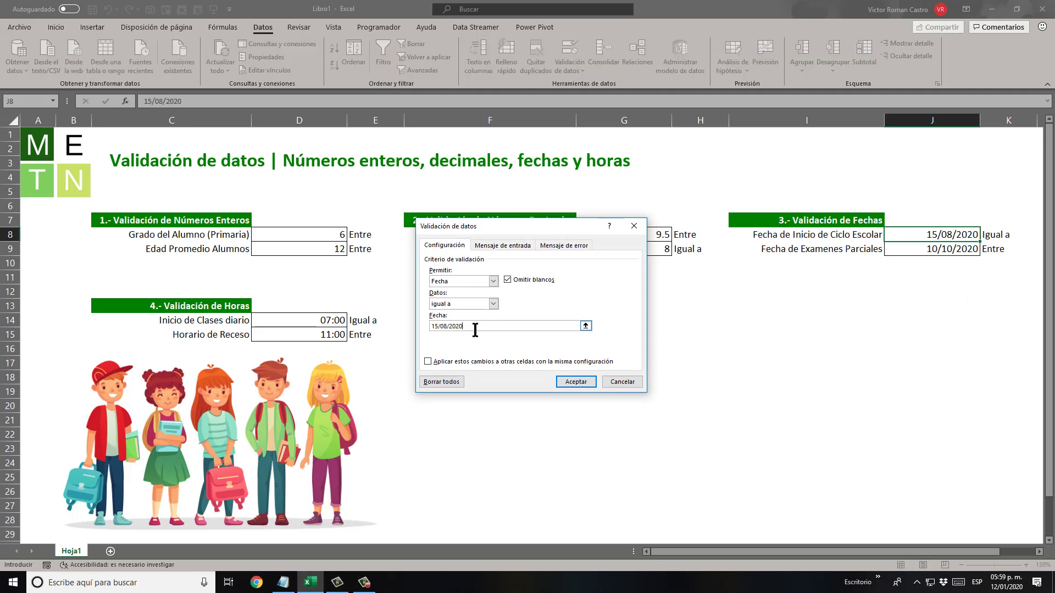
{"action": "left_click", "coordinate": [575, 381]}
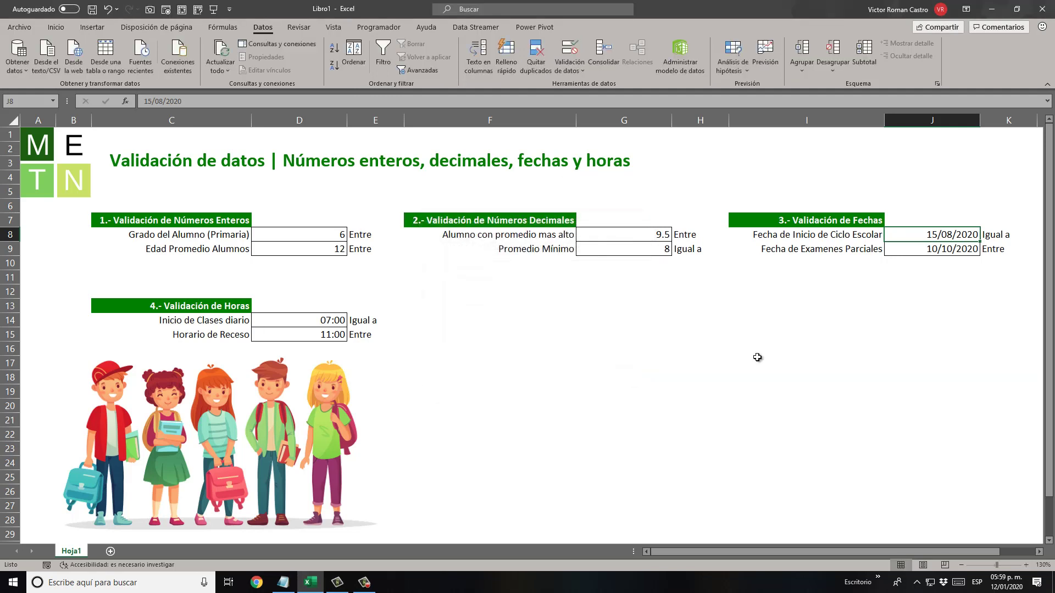
Try to change the partial exams date in J9 to 10/10/2019.
{"action": "left_click", "coordinate": [975, 253]}
{"action": "double_click", "coordinate": [975, 253]}
{"action": "key", "text": "BackSpace"}
{"action": "key", "text": "BackSpace"}
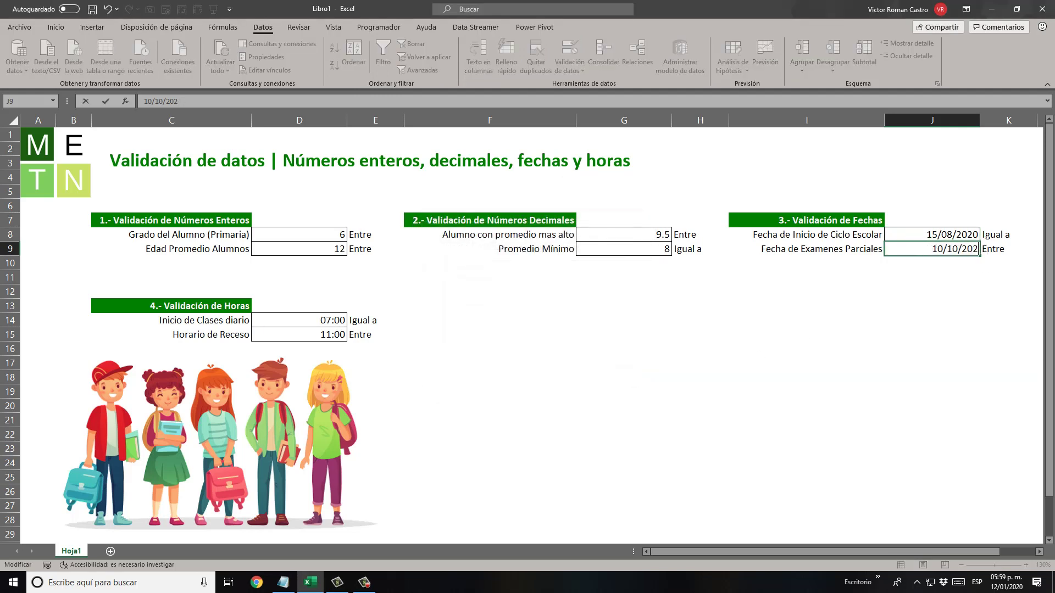
{"action": "type", "text": "19"}
{"action": "key", "text": "Return"}
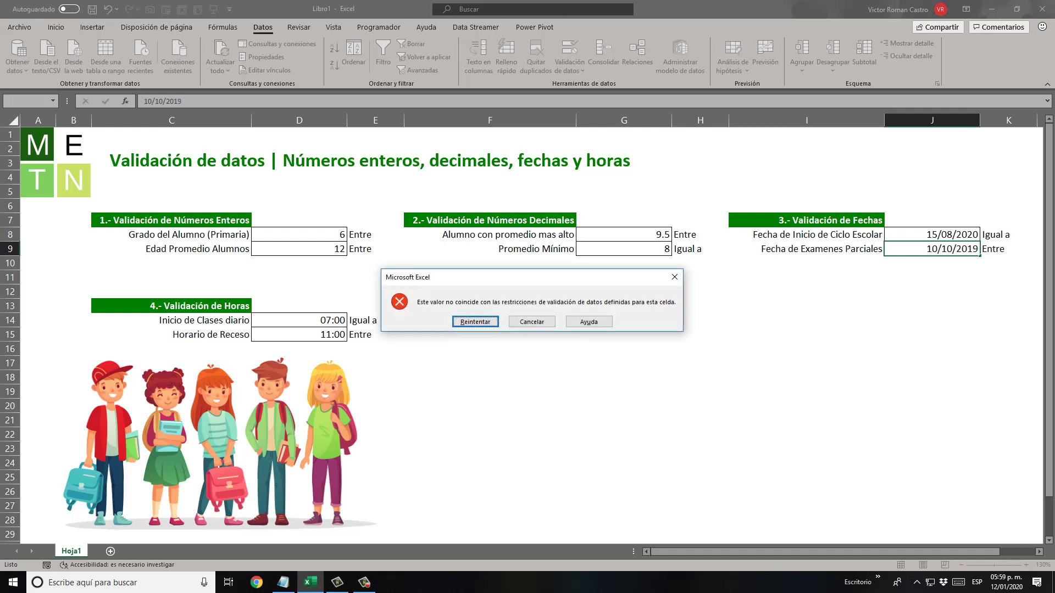
{"action": "key", "text": "Escape"}
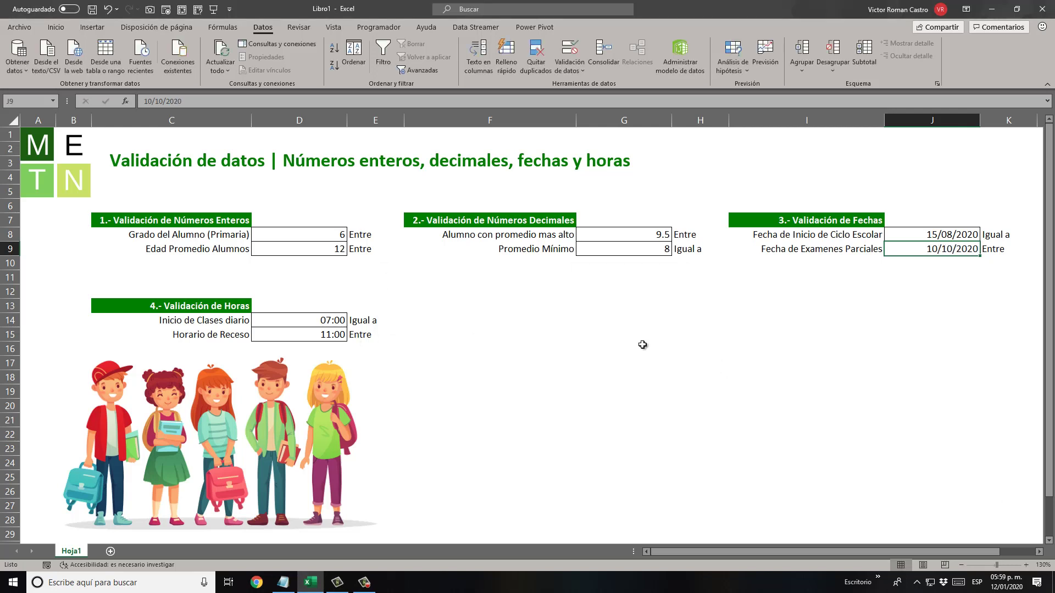
Try to set the daily class start time in D14 to 8:00.
{"action": "left_click", "coordinate": [954, 237]}
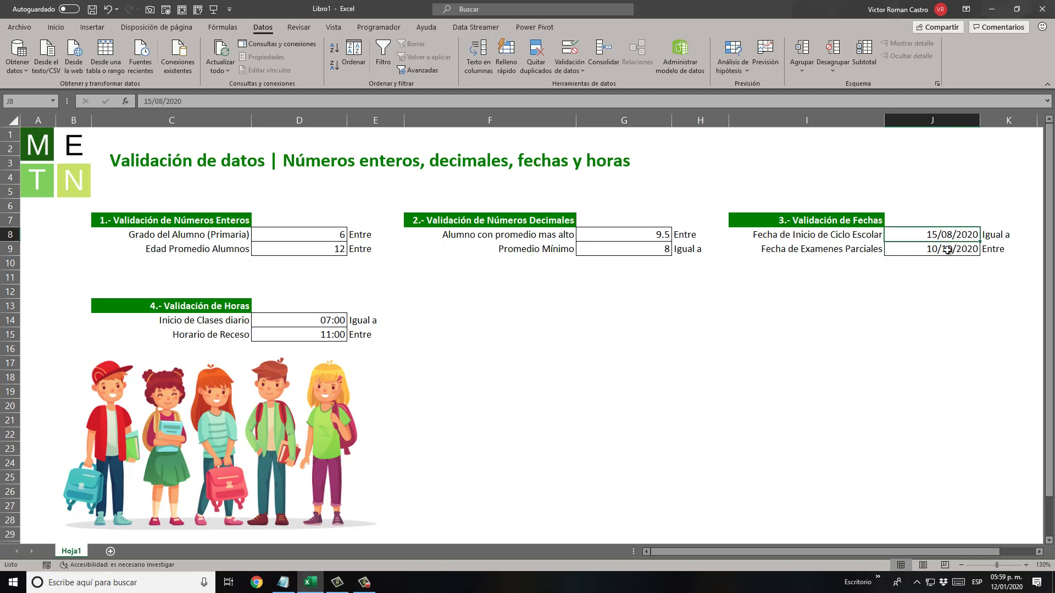
{"action": "left_click", "coordinate": [304, 318]}
{"action": "type", "text": "8:00"}
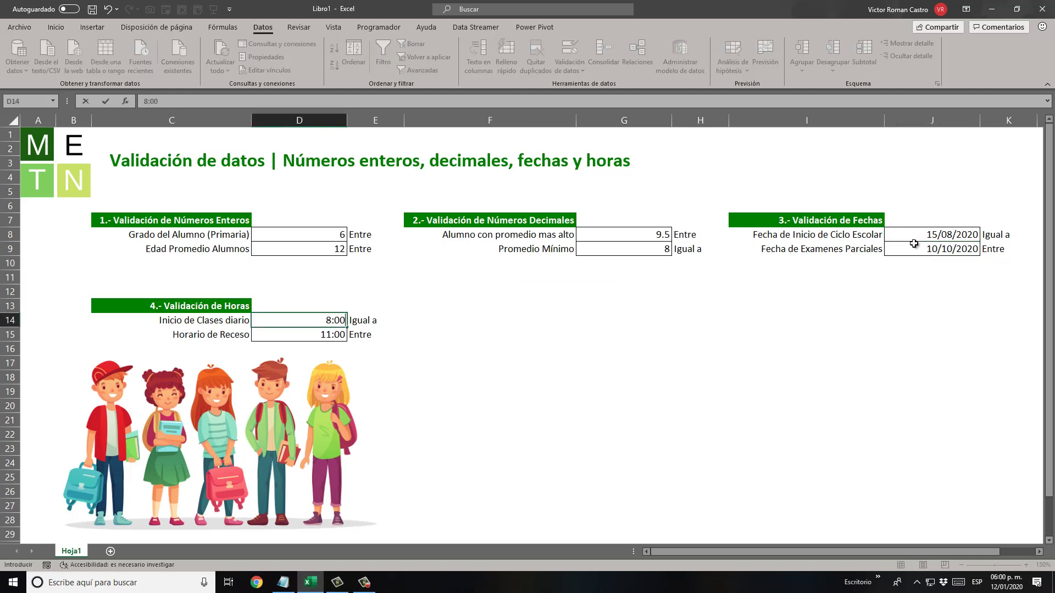
{"action": "key", "text": "Return"}
{"action": "key", "text": "Escape"}
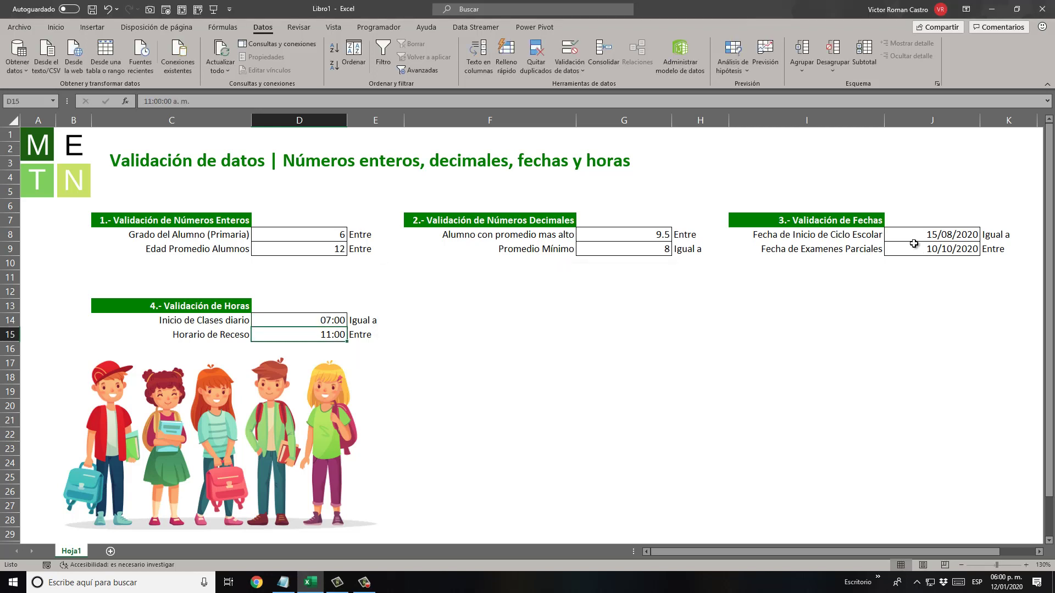
Try to set the break time in D15 to 12:00.
{"action": "type", "text": "12/"}
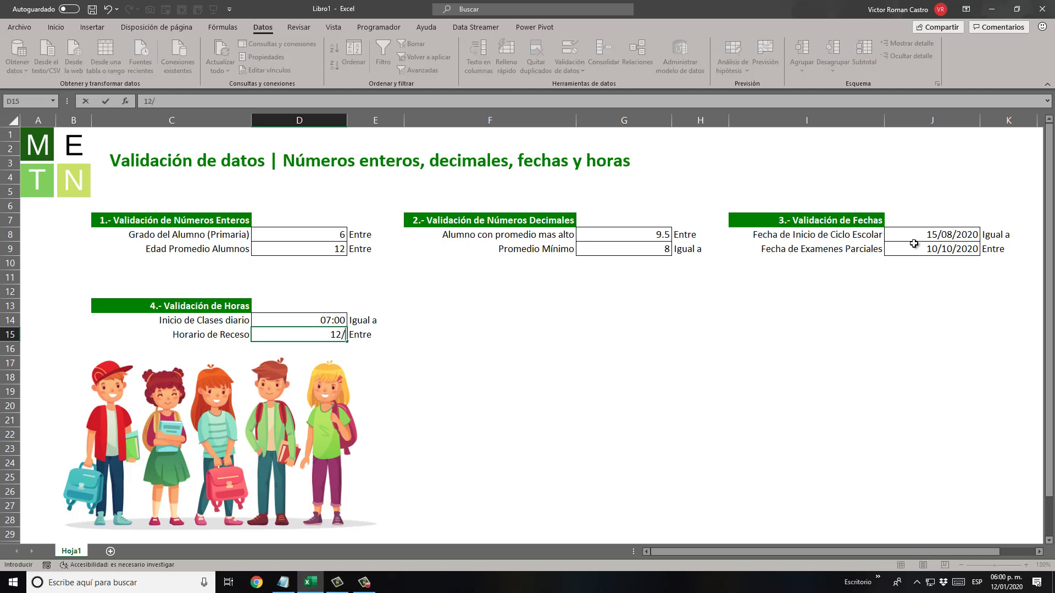
{"action": "key", "text": "BackSpace"}
{"action": "type", "text": ":00"}
{"action": "key", "text": "Return"}
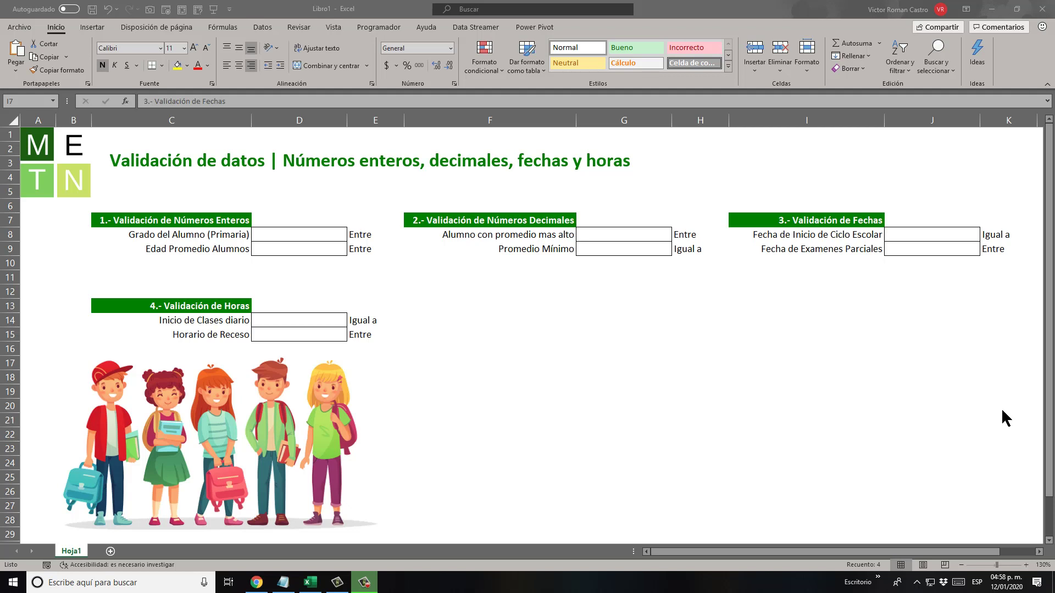
Examine the four validation sections of the blank sheet, and the student grade and average age fields under whole numbers.
{"action": "left_click", "coordinate": [467, 219]}
{"action": "left_click", "coordinate": [495, 224]}
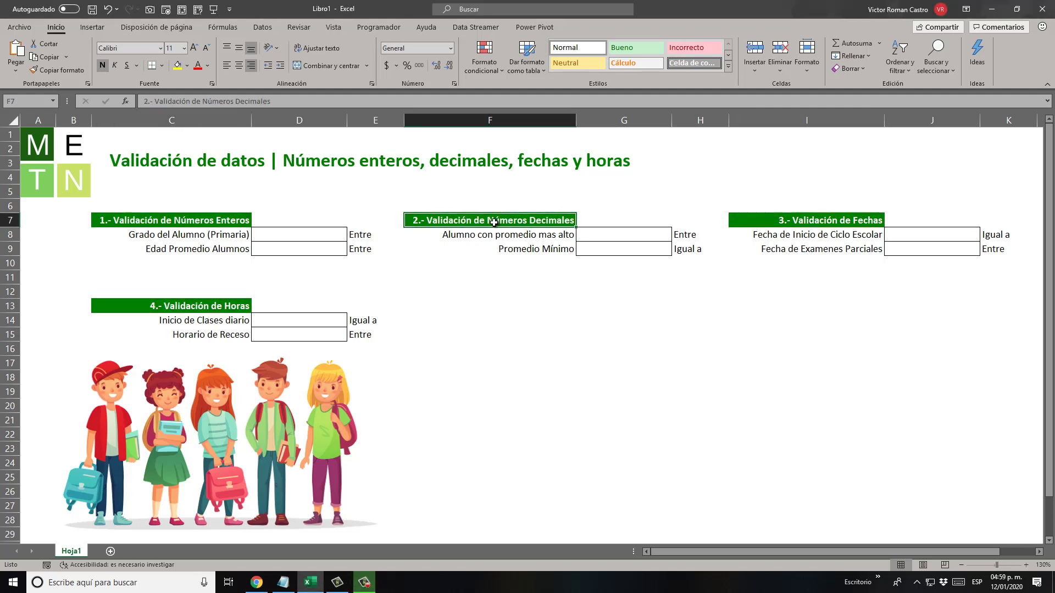
{"action": "left_click", "coordinate": [832, 220]}
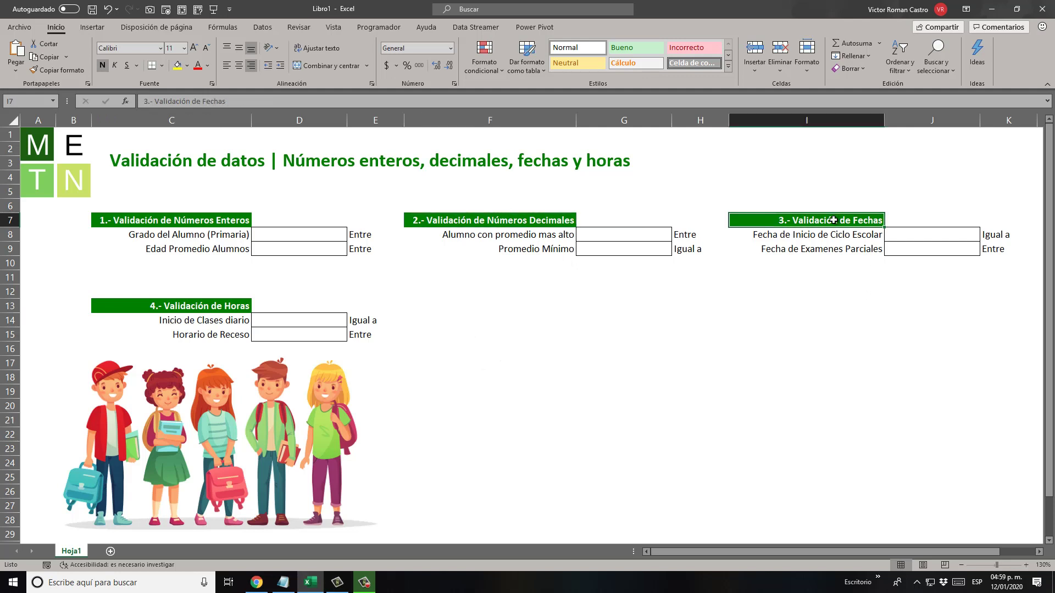
{"action": "left_click", "coordinate": [165, 308]}
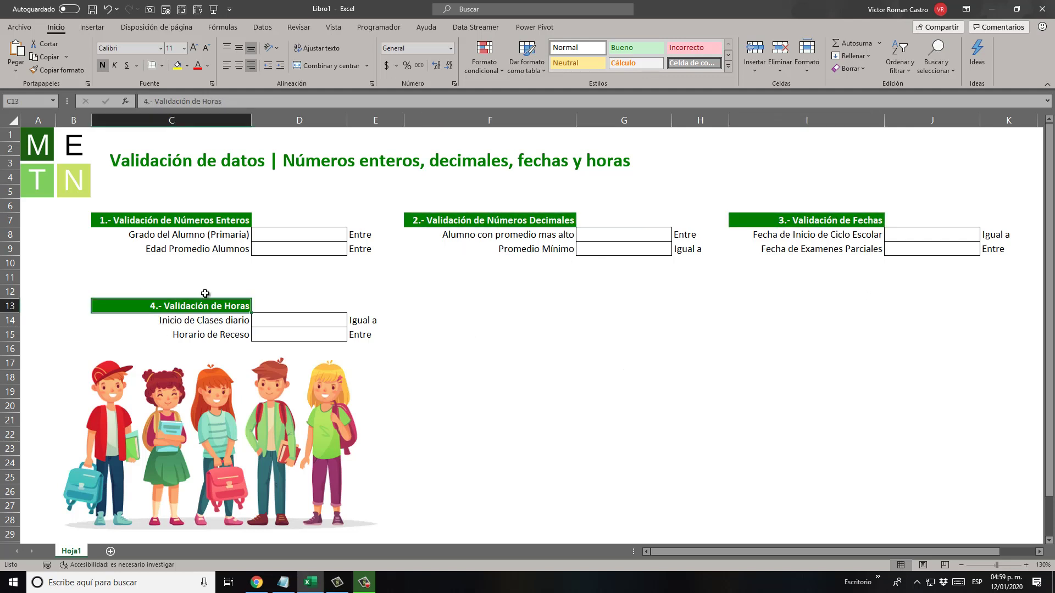
{"action": "left_click", "coordinate": [175, 223]}
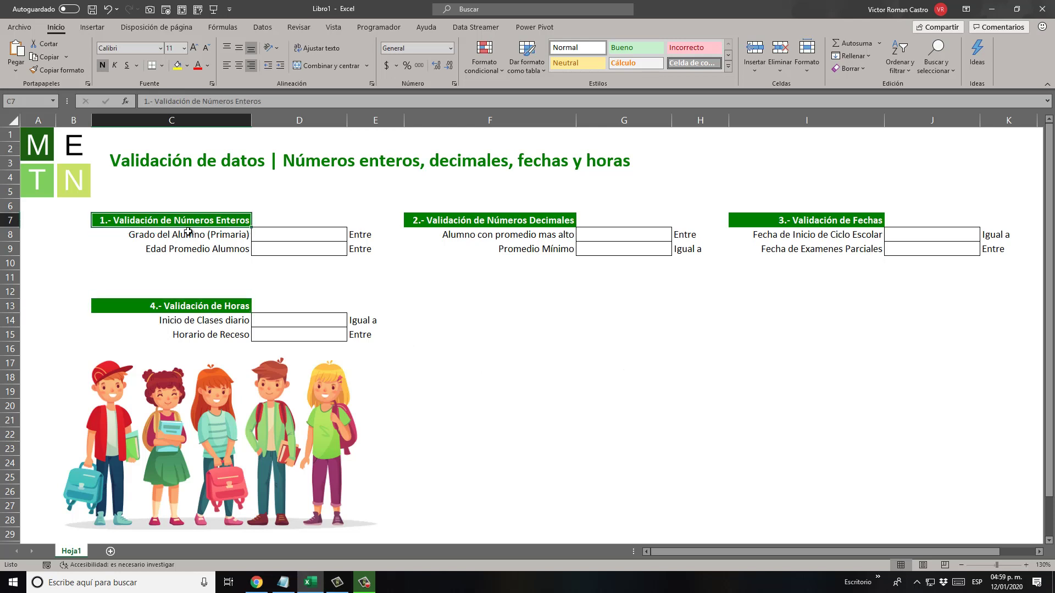
{"action": "left_click", "coordinate": [319, 236]}
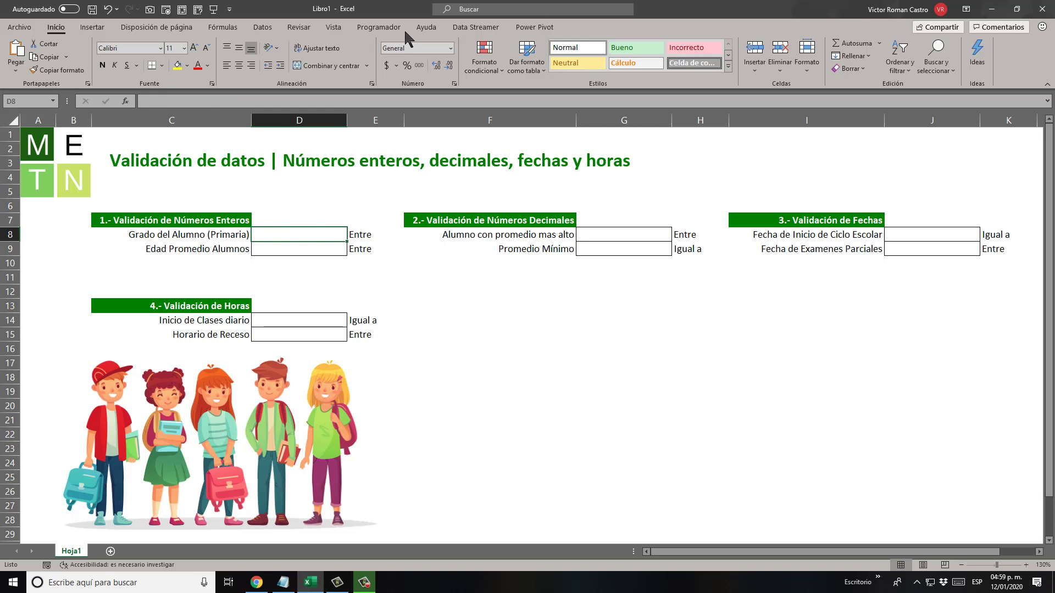
{"action": "left_click", "coordinate": [155, 243]}
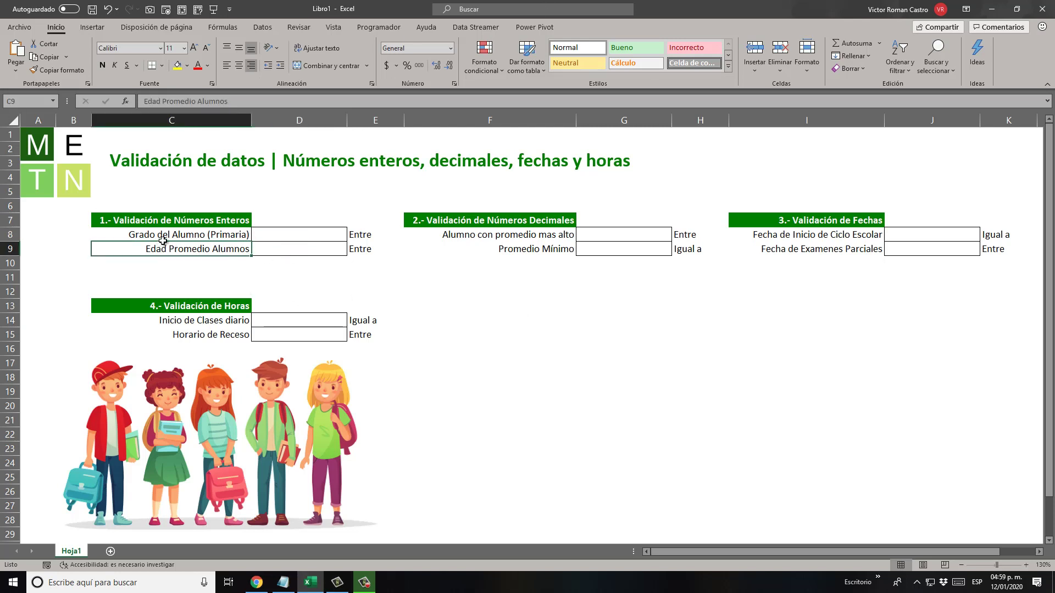
{"action": "left_click", "coordinate": [161, 238]}
{"action": "left_click", "coordinate": [290, 233]}
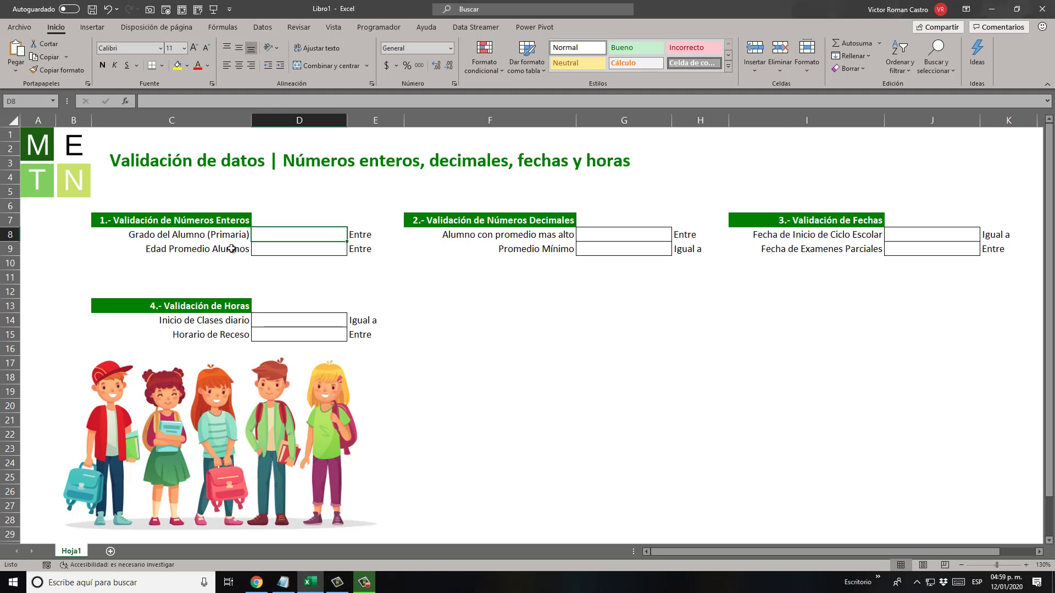
{"action": "left_click", "coordinate": [293, 250]}
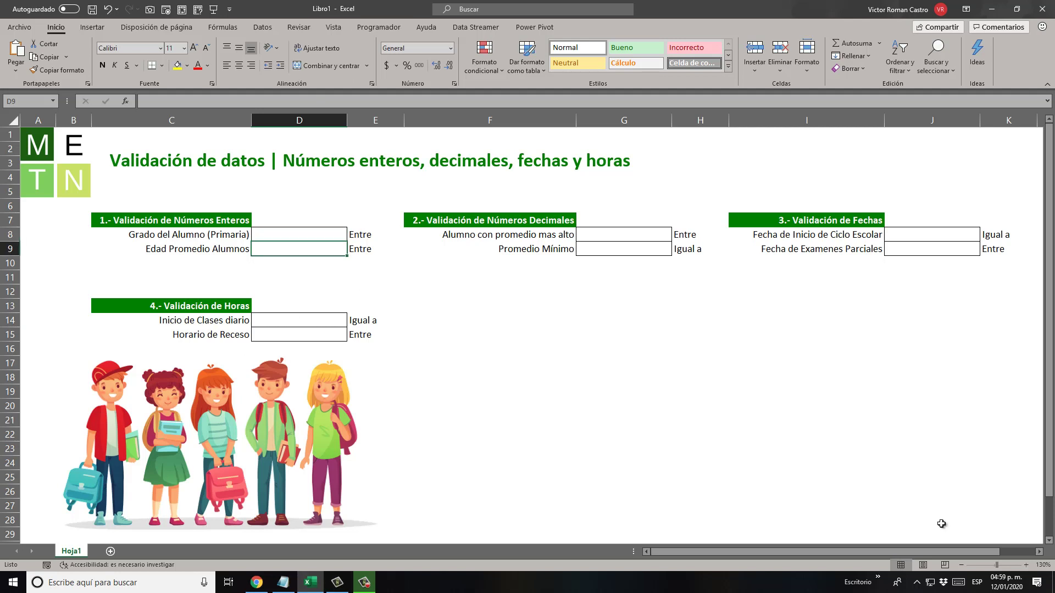
Restrict the student grade cell D8 to whole numbers between 1 and 6 with data validation.
{"action": "left_click", "coordinate": [309, 236]}
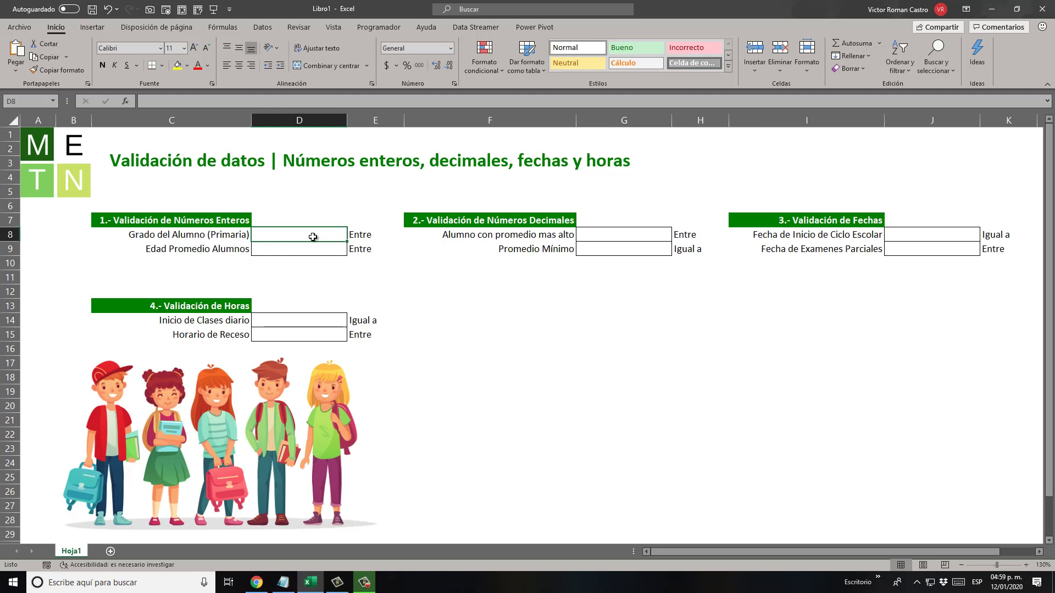
{"action": "left_click", "coordinate": [270, 31]}
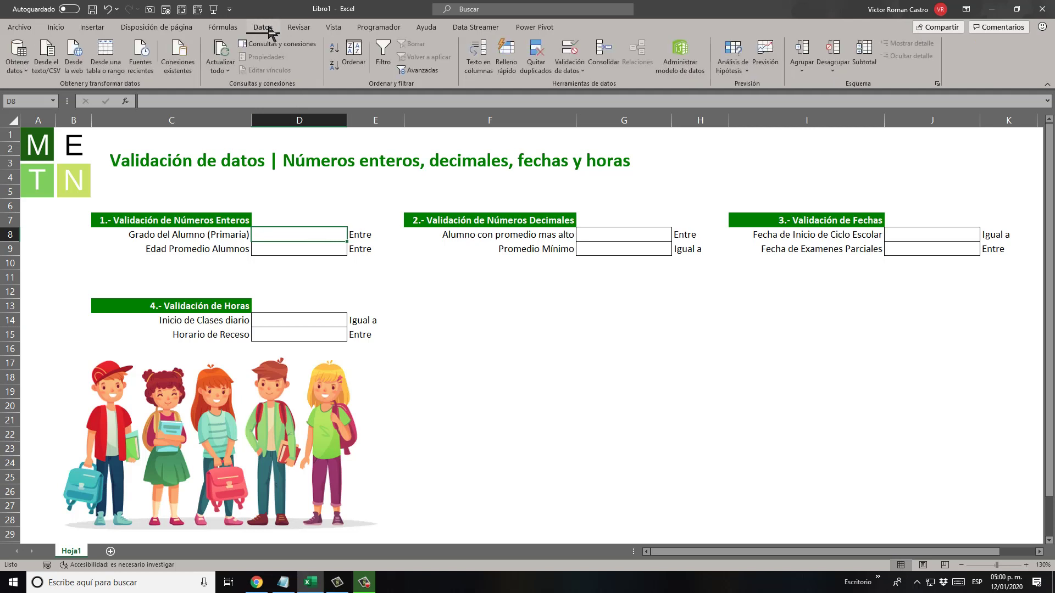
{"action": "left_click", "coordinate": [571, 52]}
{"action": "left_click_drag", "start_coordinate": [676, 201], "coordinate": [595, 266]}
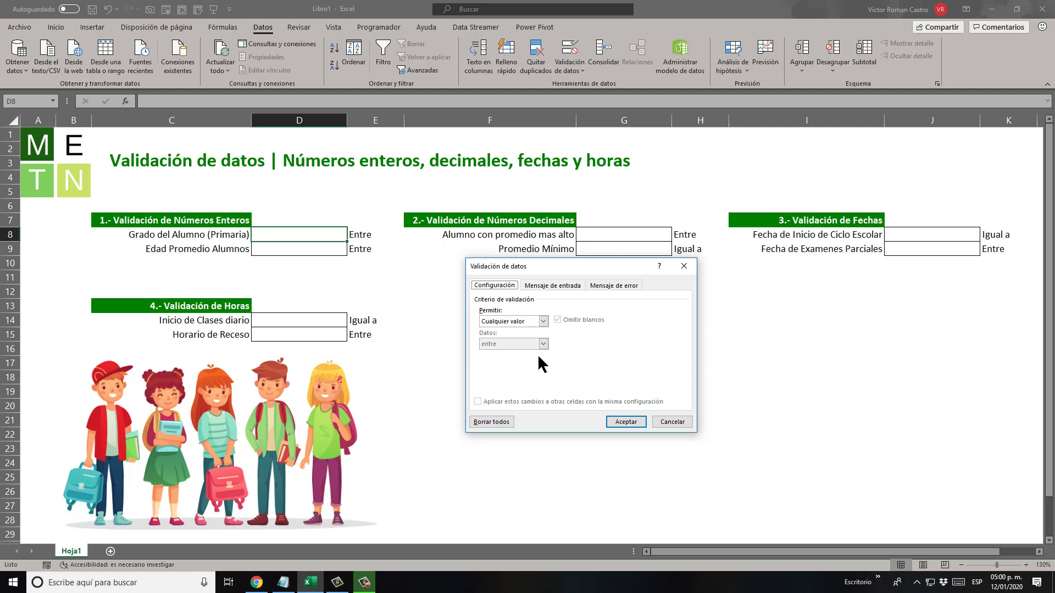
{"action": "left_click", "coordinate": [542, 322]}
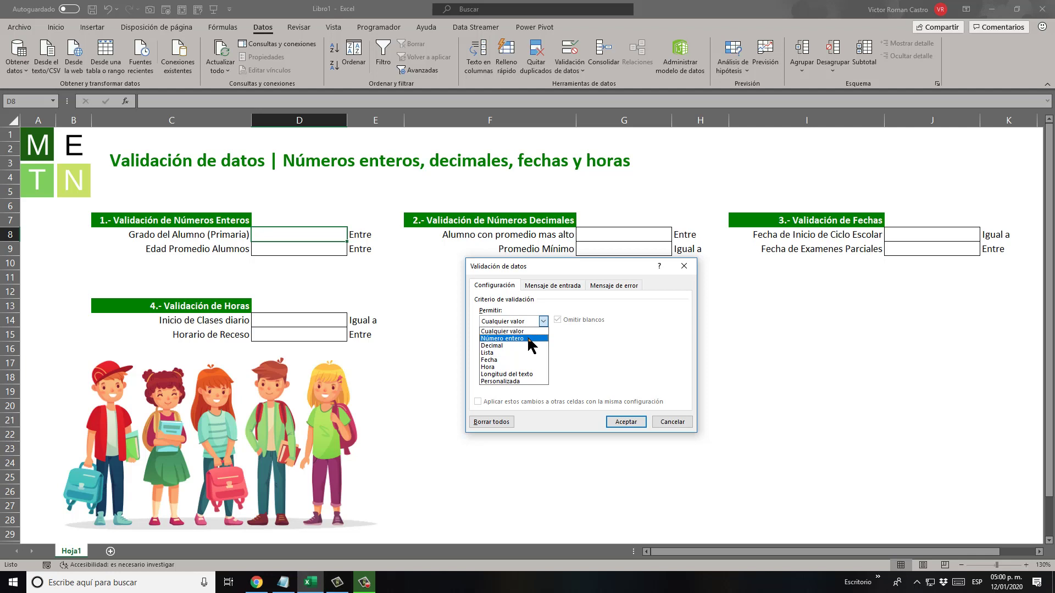
{"action": "left_click", "coordinate": [529, 339]}
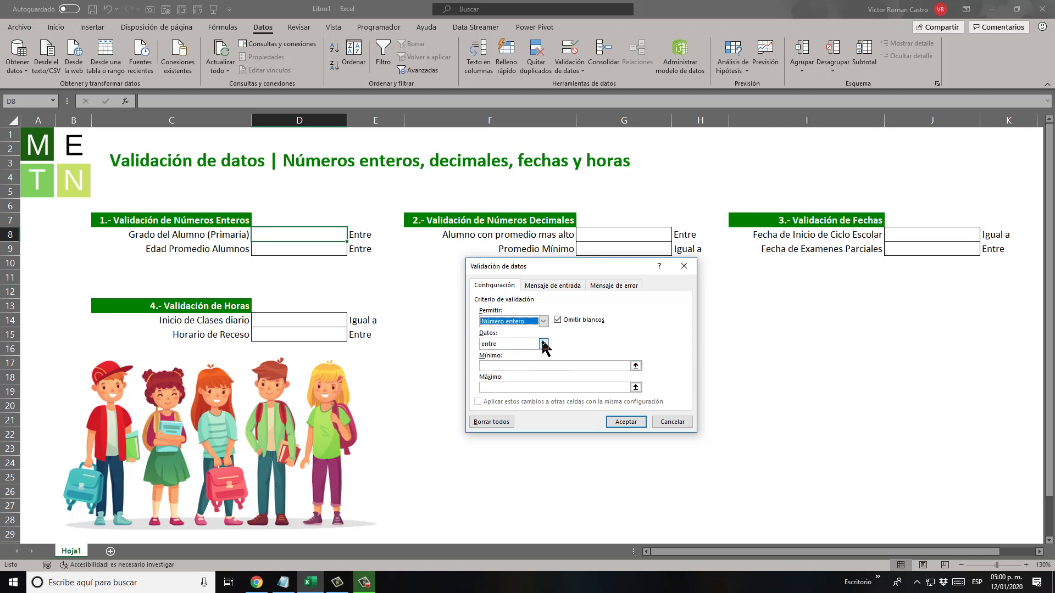
{"action": "left_click", "coordinate": [543, 344]}
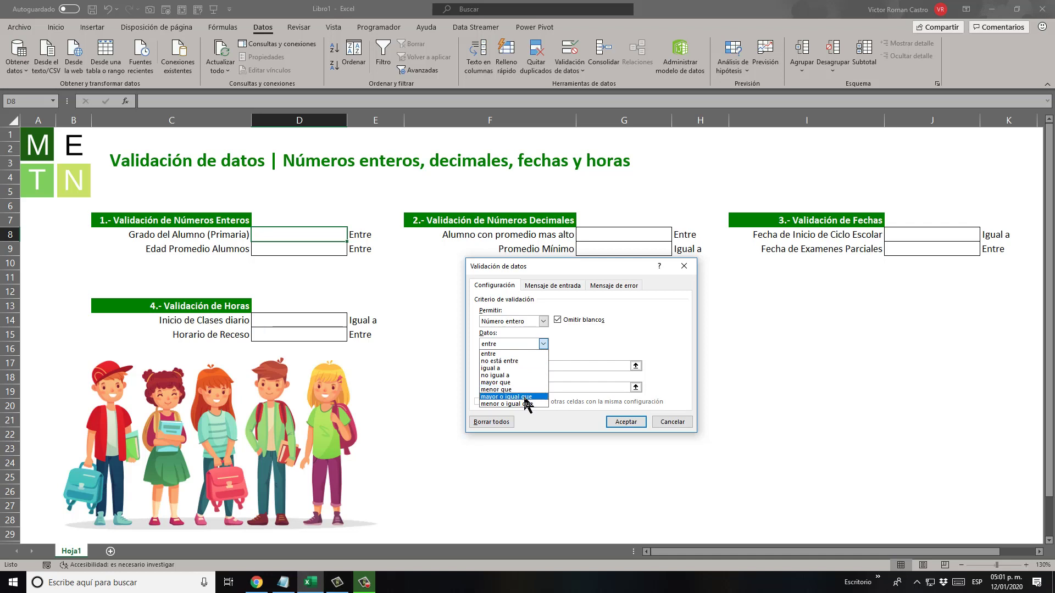
{"action": "left_click", "coordinate": [581, 339]}
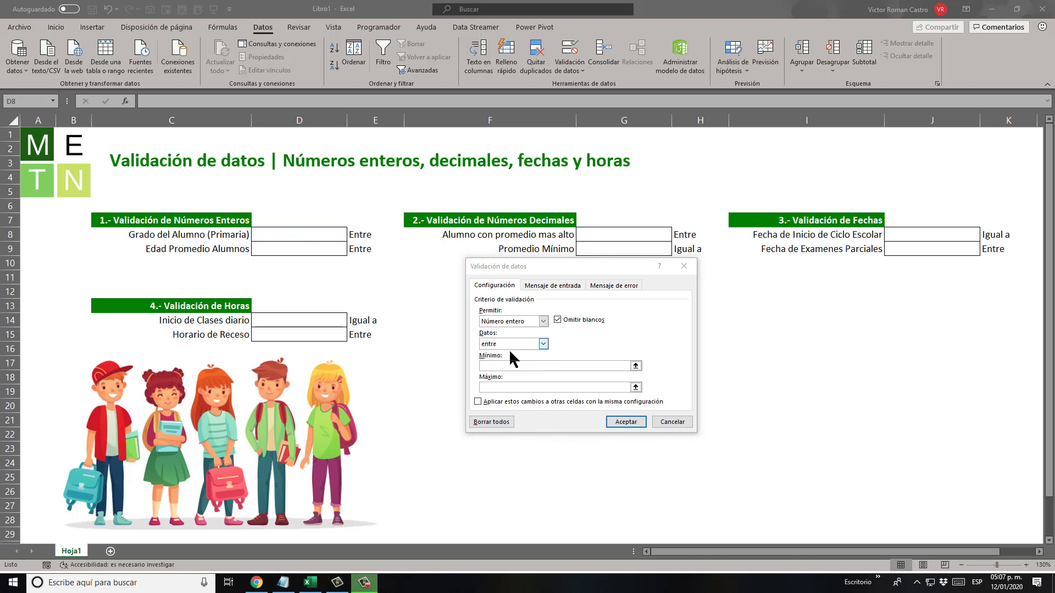
{"action": "left_click", "coordinate": [514, 365]}
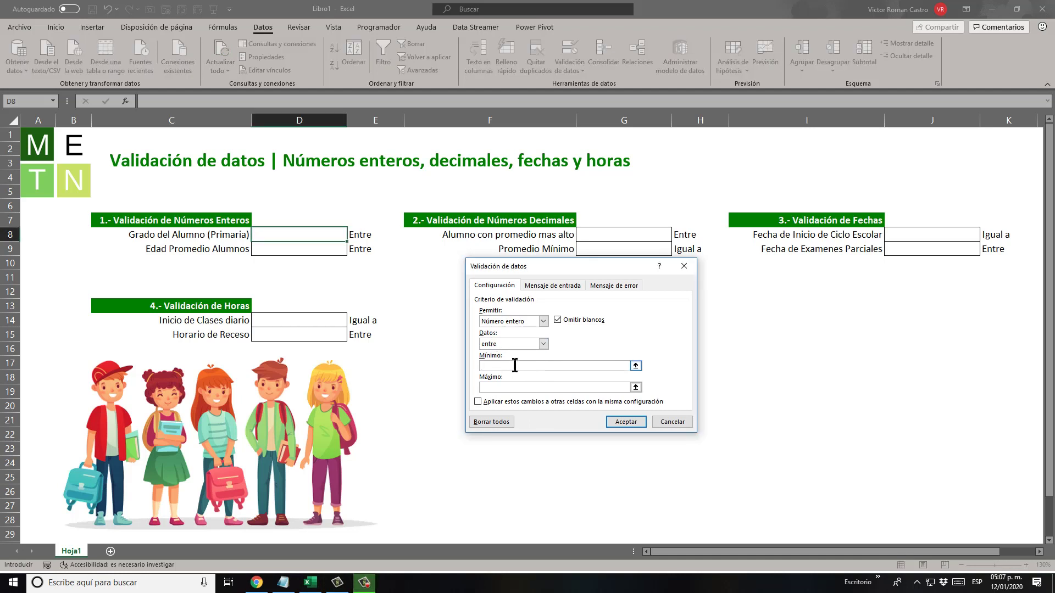
{"action": "type", "text": "1"}
{"action": "left_click", "coordinate": [608, 421]}
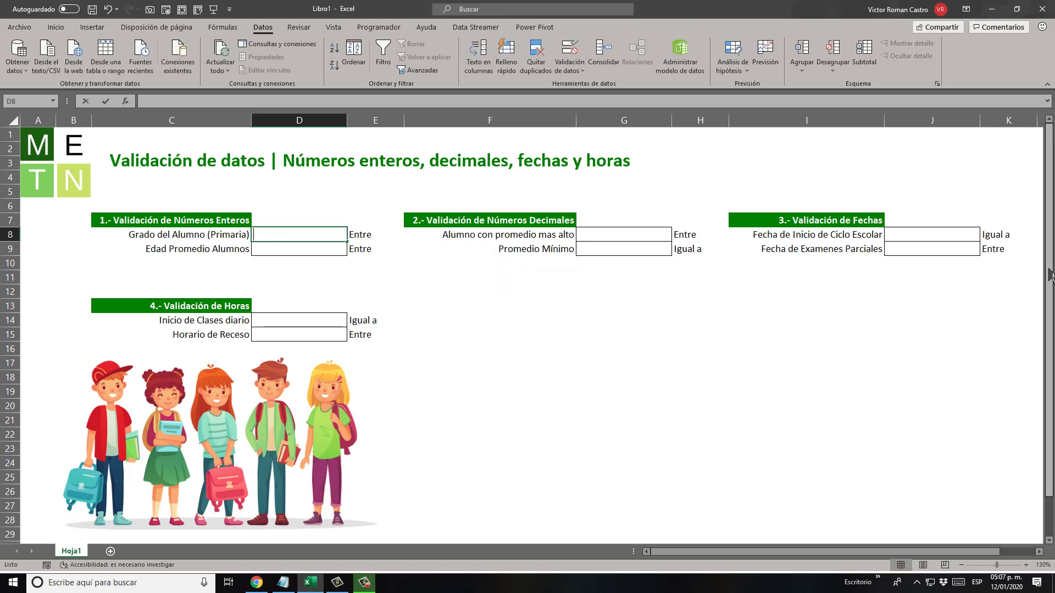
Test the student grade cell D8 by entering the allowed grades 1, 2, 3 and 6 in turn.
{"action": "type", "text": "1"}
{"action": "key", "text": "ctrl+Return"}
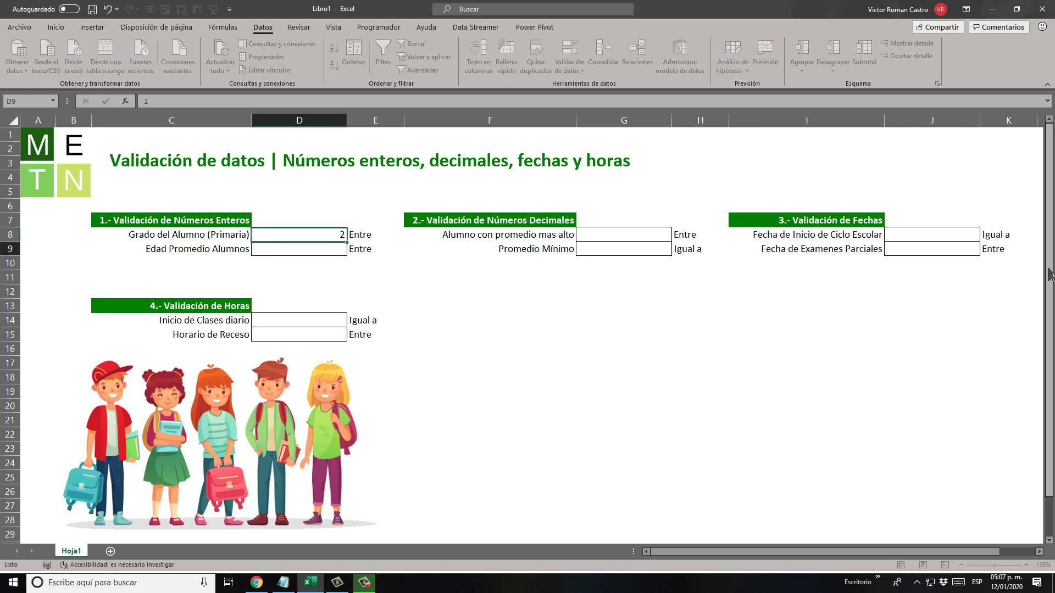
{"action": "type", "text": "3"}
{"action": "key", "text": "ctrl+Return"}
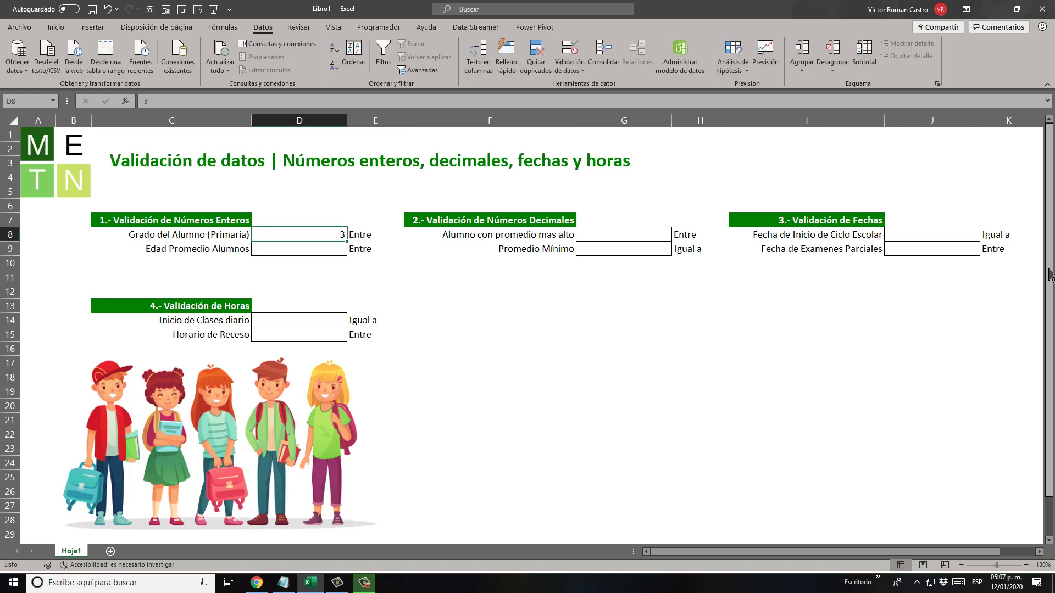
{"action": "type", "text": "6"}
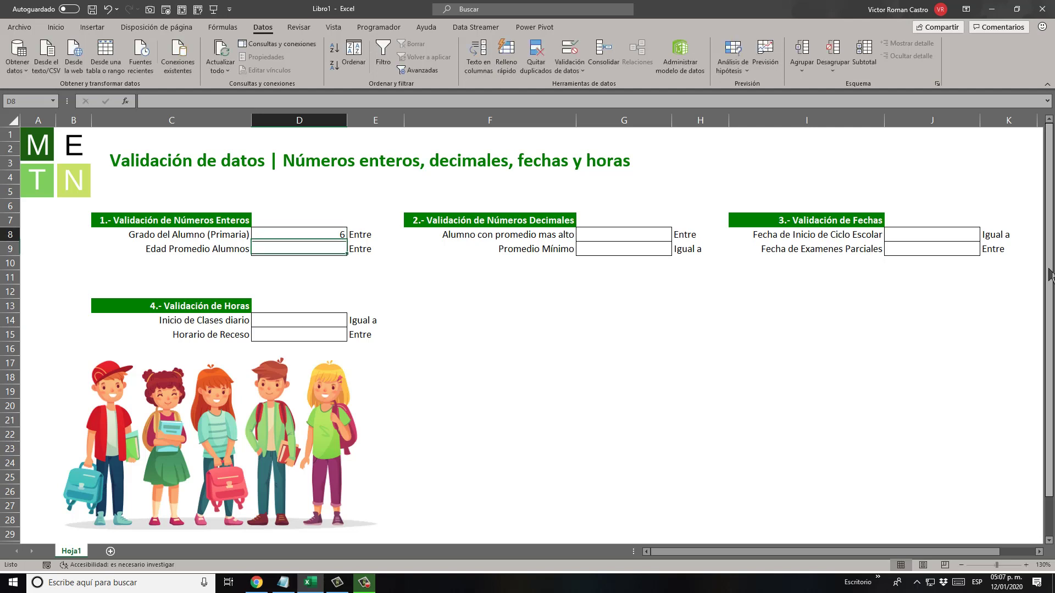
{"action": "key", "text": "ctrl+Return"}
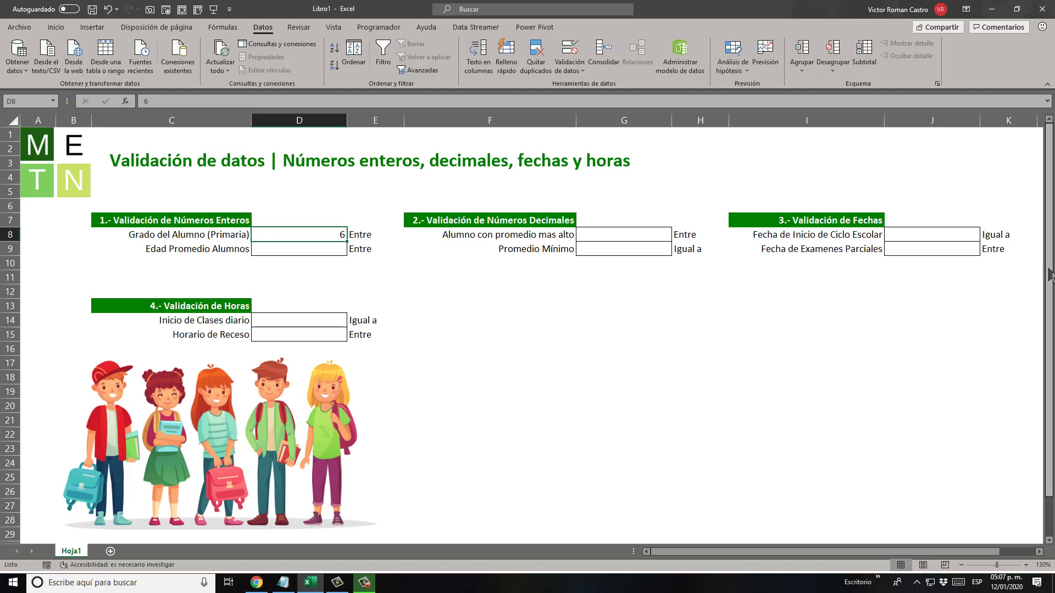
Try to enter grade 7 in D8, dismiss the error and clear the cell.
{"action": "type", "text": "7"}
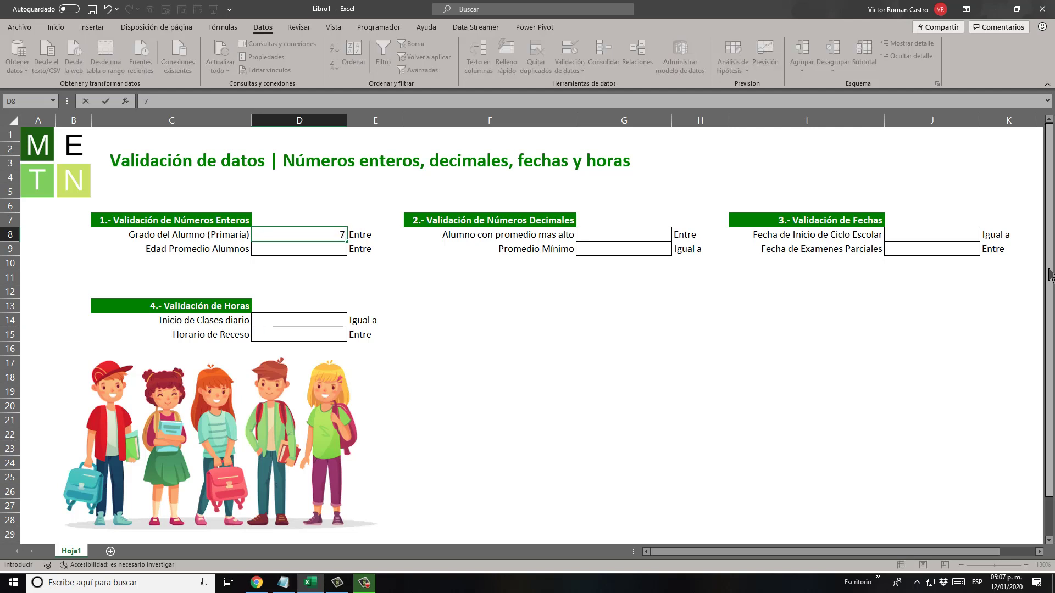
{"action": "key", "text": "Return"}
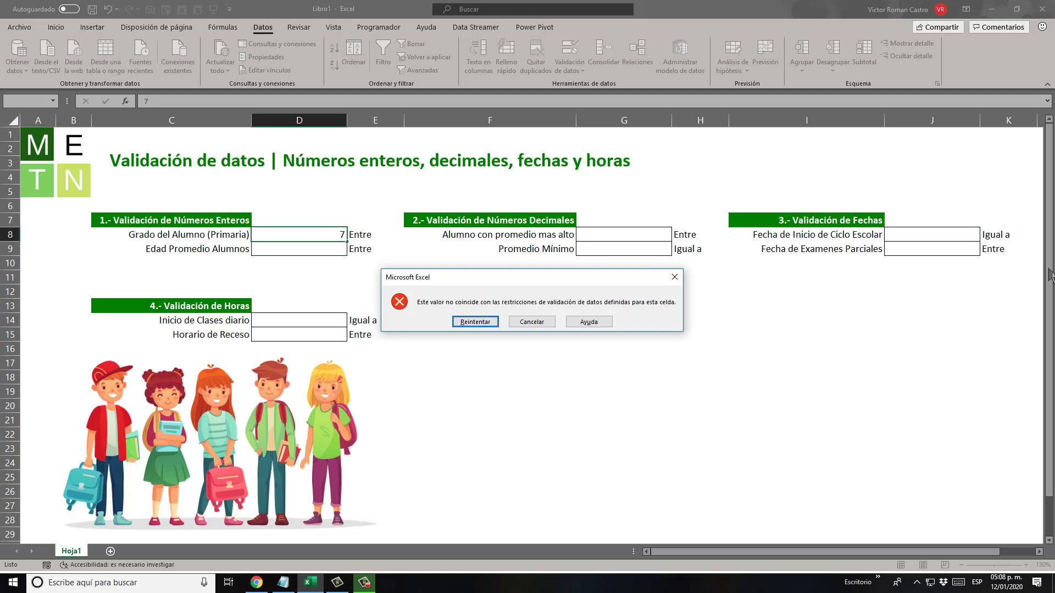
{"action": "key", "text": "Escape"}
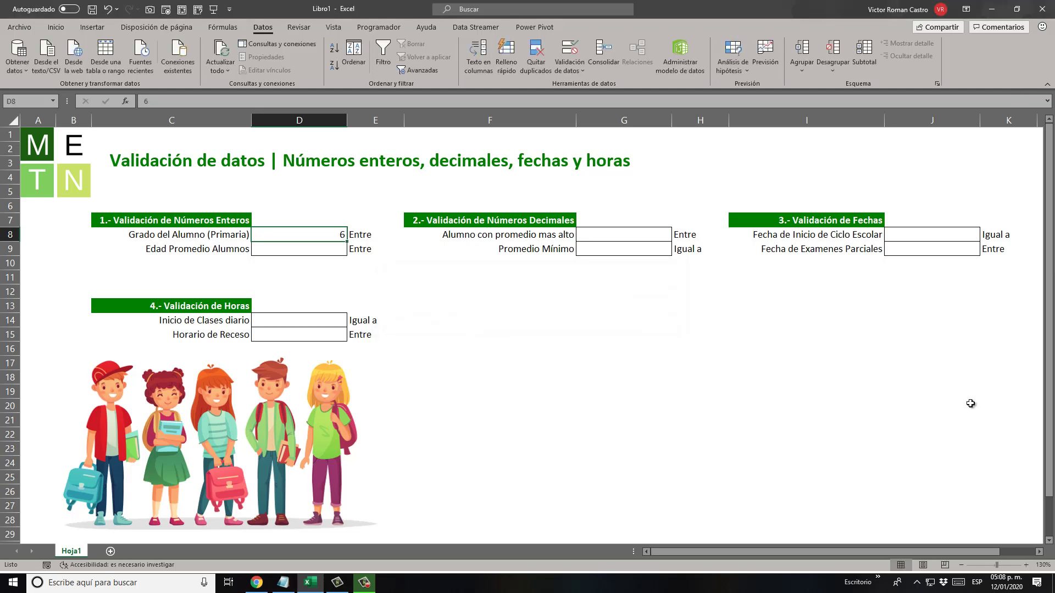
{"action": "key", "text": "Delete"}
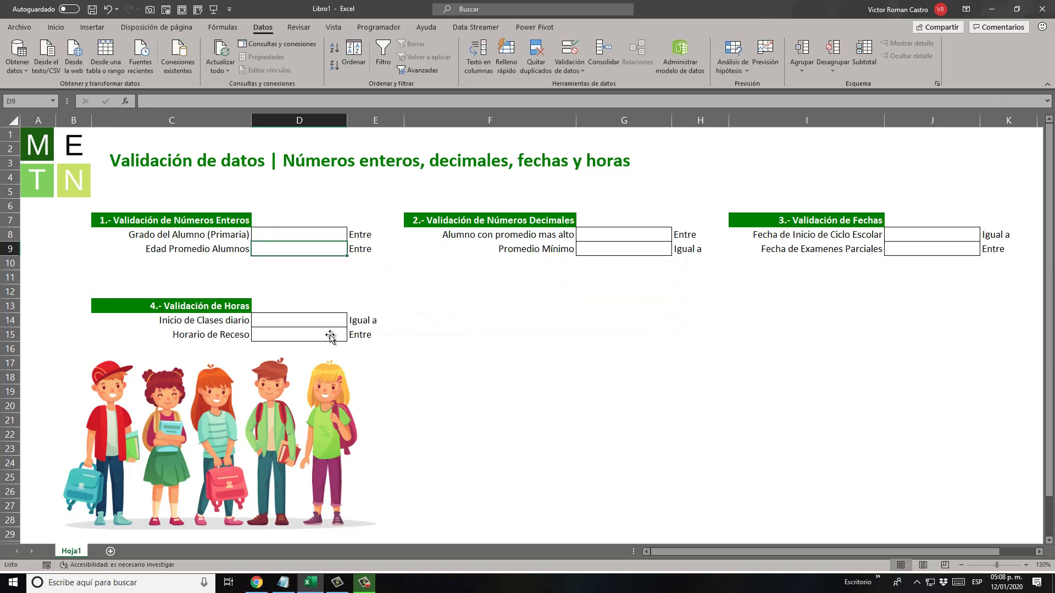
Add an input message to D8's validation with the title "Grado" and the text "Aqui se capturan datos de 1 a 6".
{"action": "left_click", "coordinate": [572, 50]}
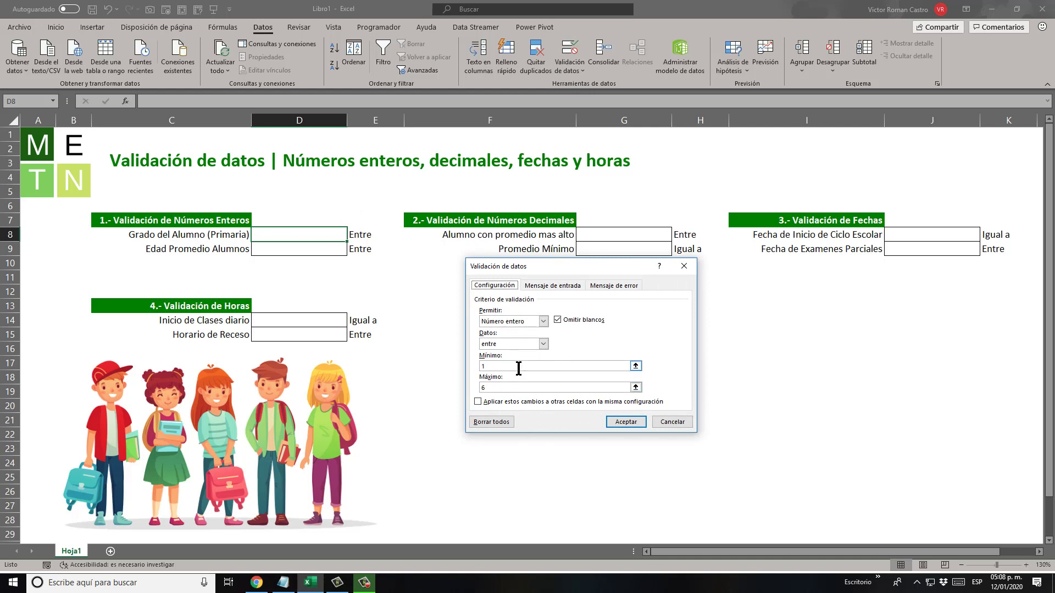
{"action": "left_click", "coordinate": [517, 387]}
{"action": "left_click", "coordinate": [556, 287]}
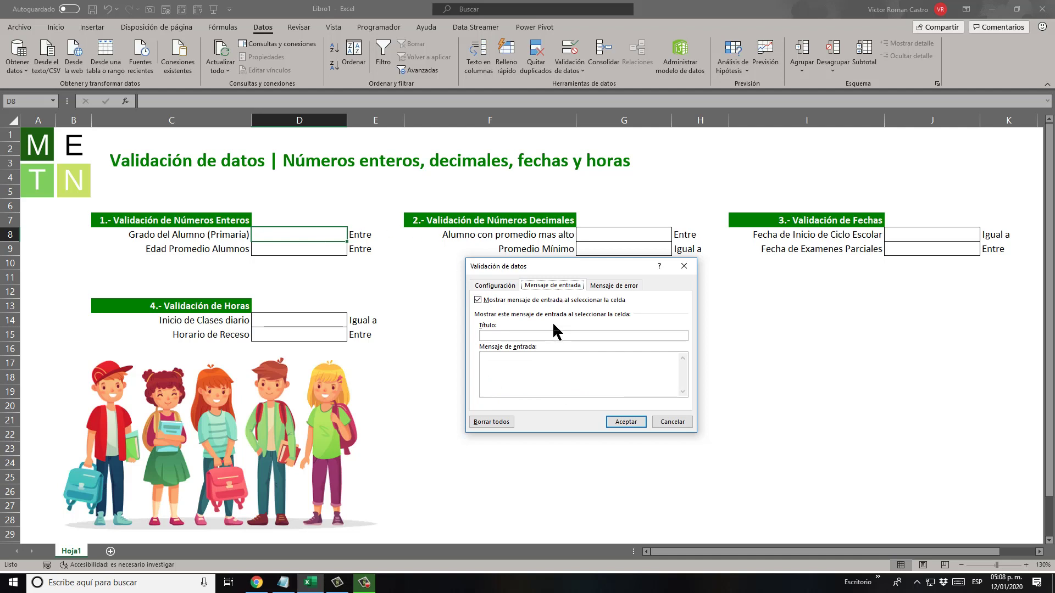
{"action": "left_click", "coordinate": [557, 336]}
{"action": "type", "text": "Grado"}
{"action": "type", "text": "qui"}
{"action": "type", "text": " se c"}
{"action": "type", "text": "apturan datos d"}
{"action": "type", "text": "e 1 "}
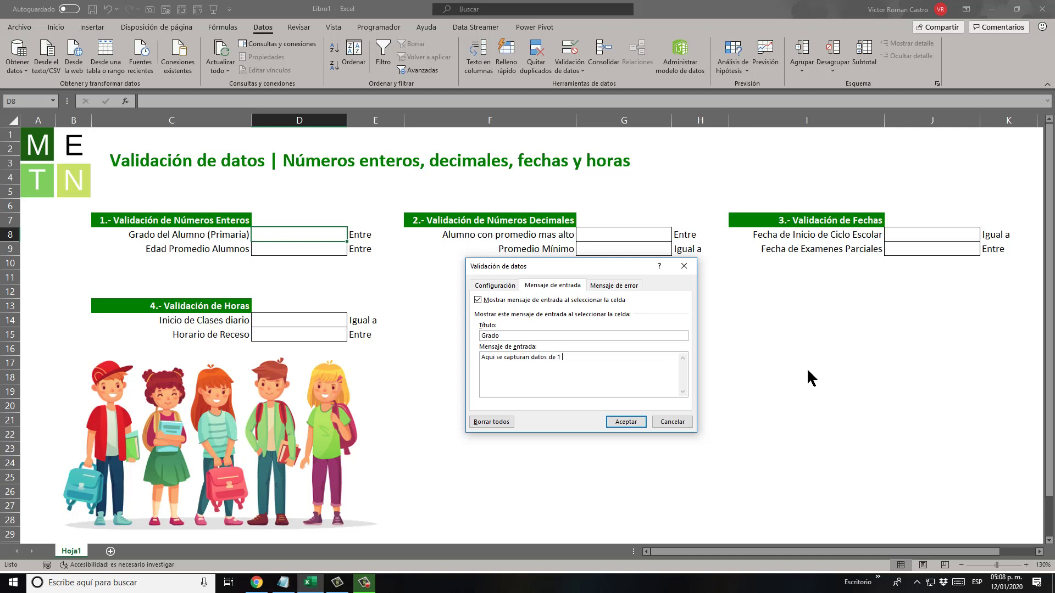
{"action": "type", "text": "a 6"}
Add an error alert to D8's validation titled "Error" with the message "Ingrese un dato entre 1 y 6", and apply it.
{"action": "left_click", "coordinate": [624, 285]}
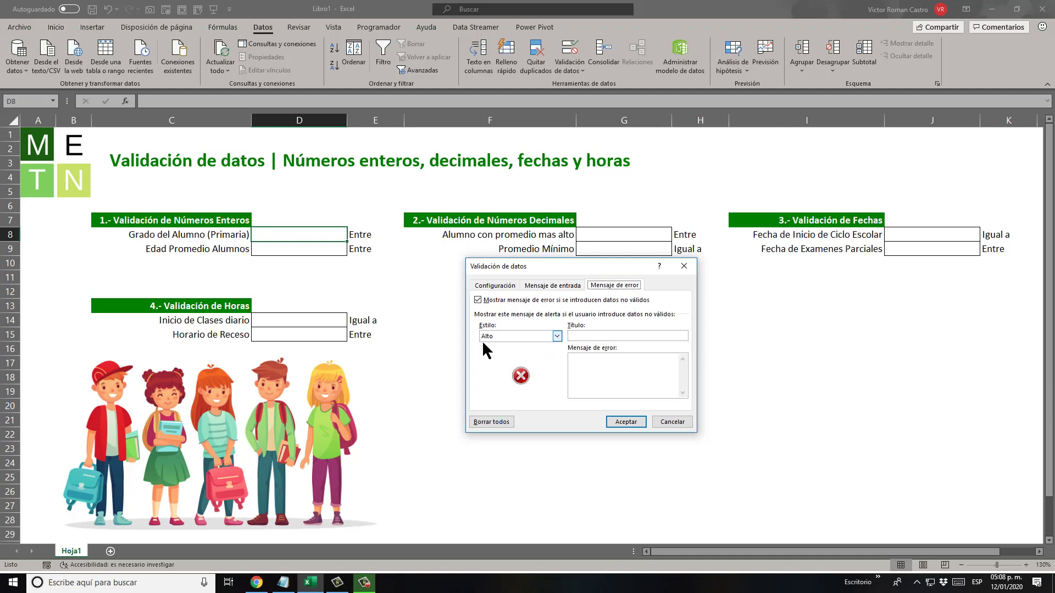
{"action": "left_click", "coordinate": [631, 336]}
{"action": "type", "text": "Error"}
{"action": "left_click", "coordinate": [627, 355]}
{"action": "type", "text": "Ingrese un dato ent"}
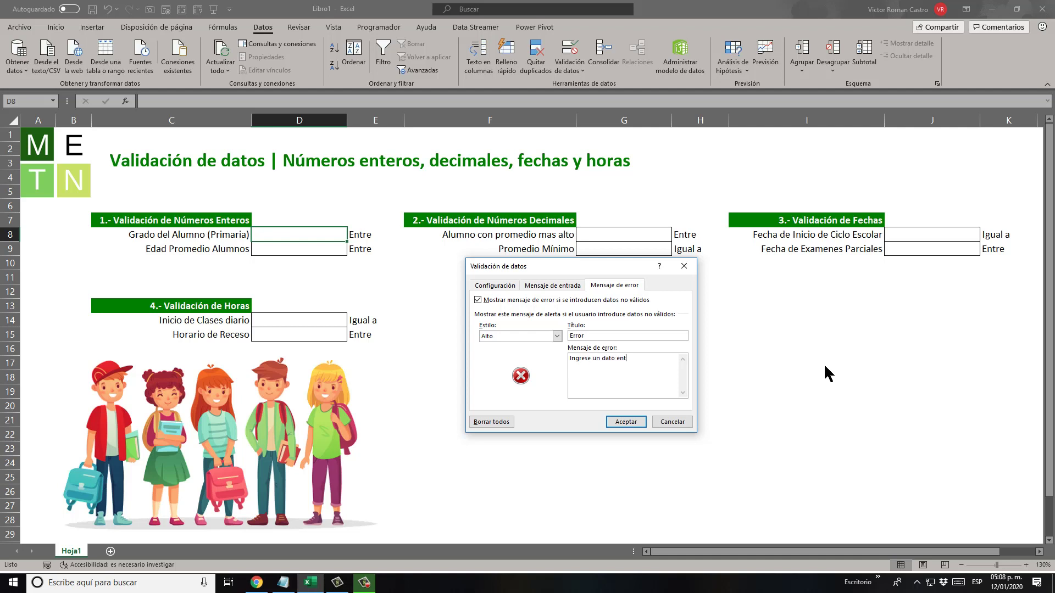
{"action": "type", "text": "re 1 y 6"}
{"action": "left_click", "coordinate": [626, 422]}
Test the messages on the student grade cell D8 by trying 8, and retry with 6.
{"action": "left_click", "coordinate": [512, 344]}
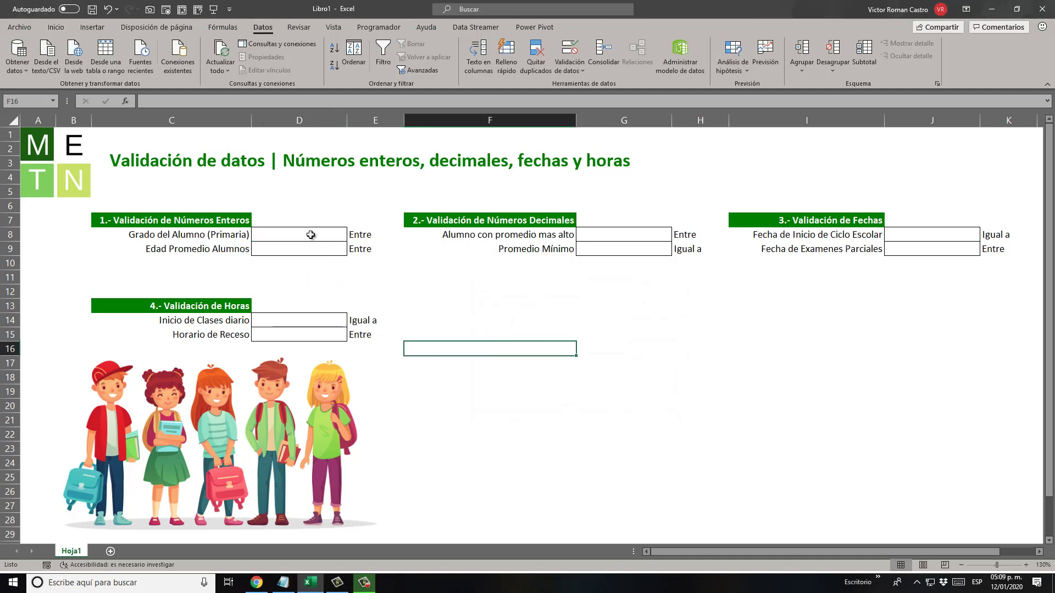
{"action": "left_click", "coordinate": [308, 235]}
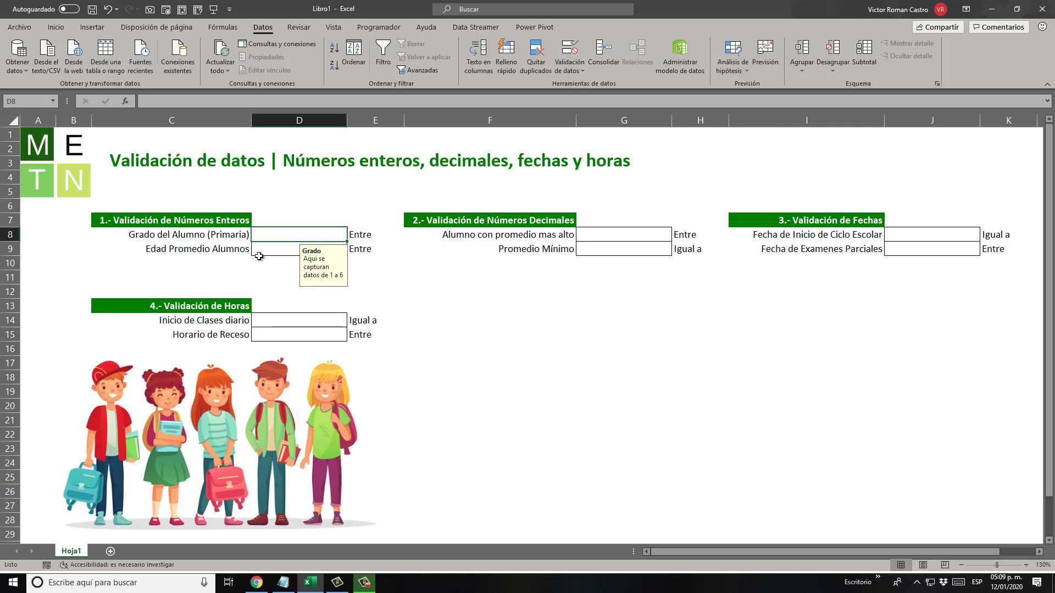
{"action": "type", "text": "8"}
{"action": "key", "text": "Return"}
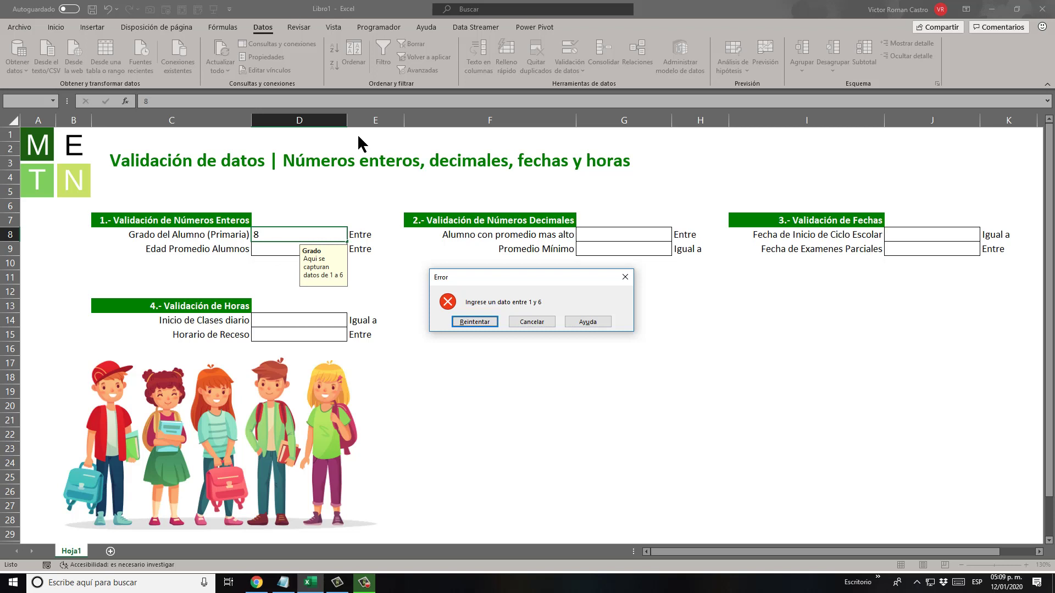
{"action": "left_click", "coordinate": [475, 321]}
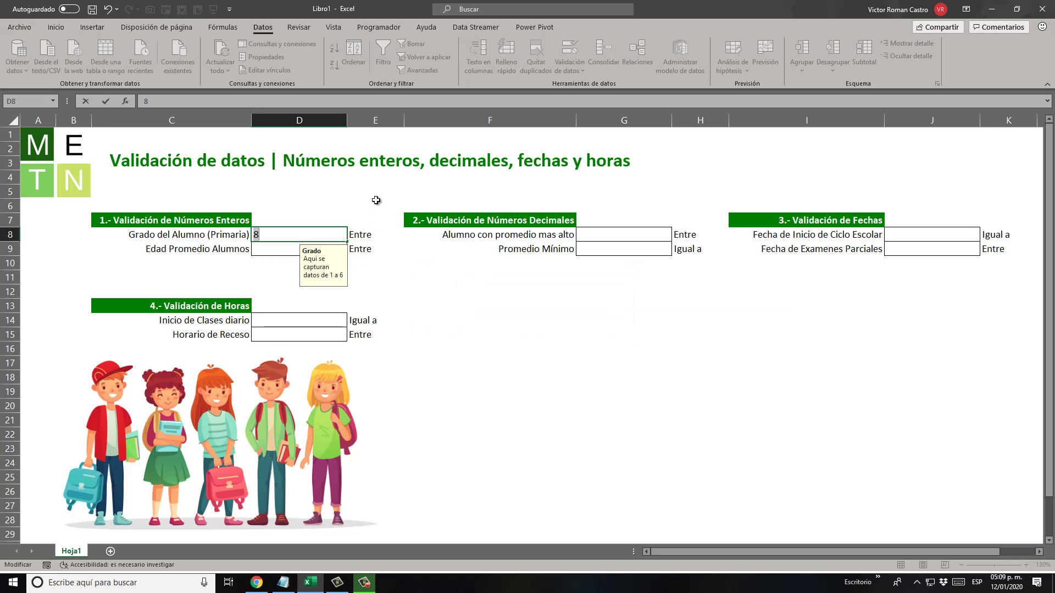
{"action": "type", "text": "6"}
{"action": "key", "text": "ctrl+Return"}
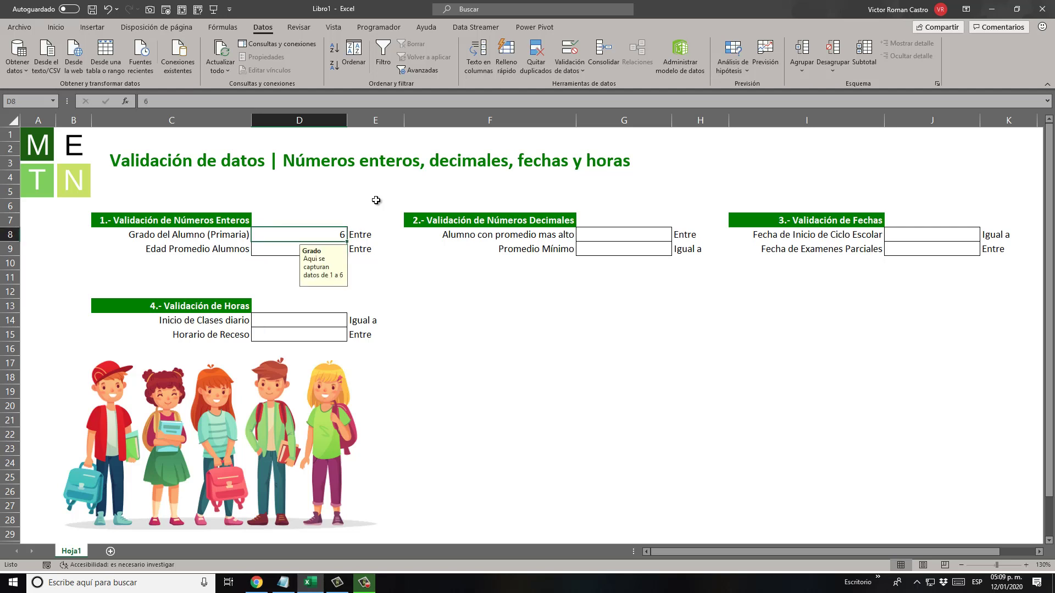
Try to replace the grade in D8 with 9 and cancel the rejected entry.
{"action": "type", "text": "9"}
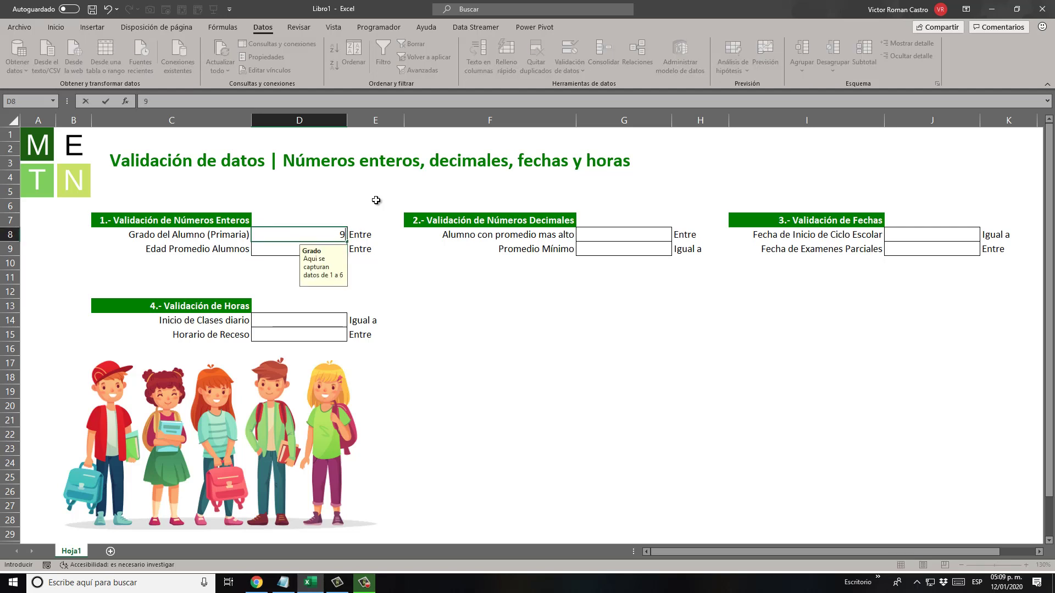
{"action": "key", "text": "Return"}
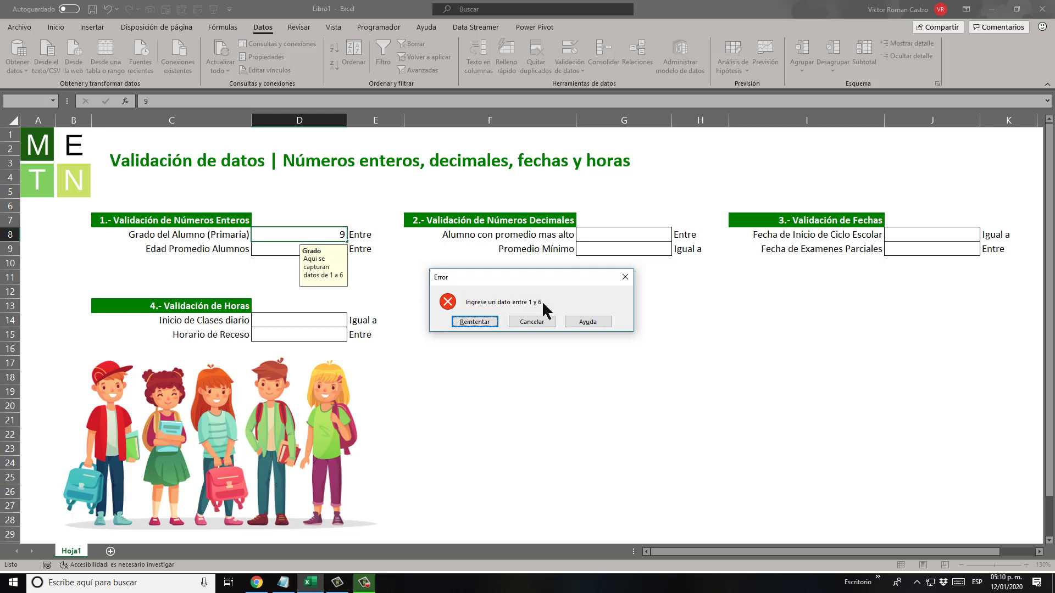
{"action": "left_click", "coordinate": [522, 321]}
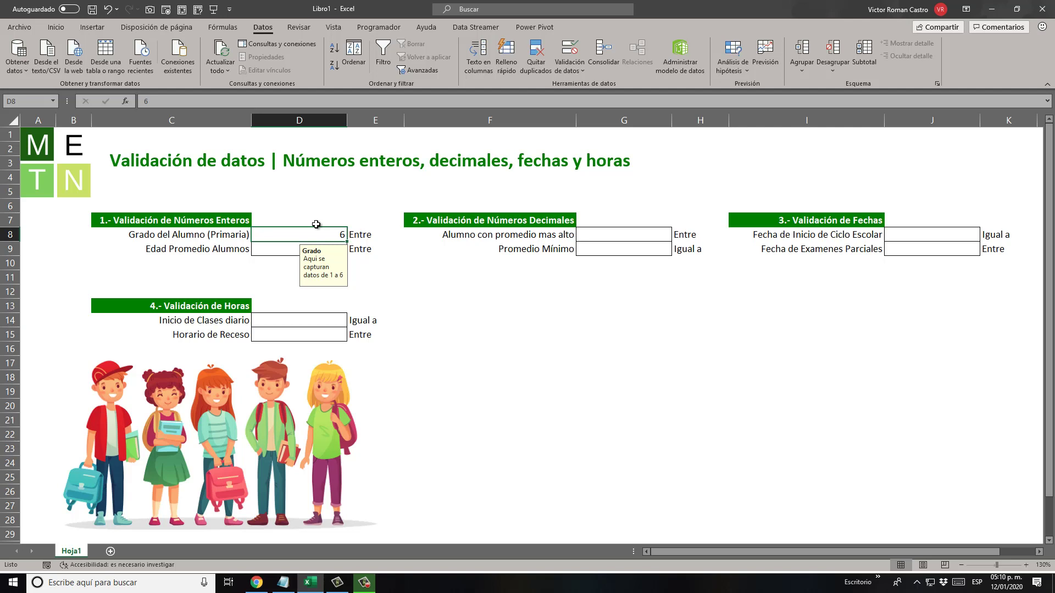
Change the error alert style of the grade cell D8's validation to Información and apply it.
{"action": "left_click", "coordinate": [571, 50]}
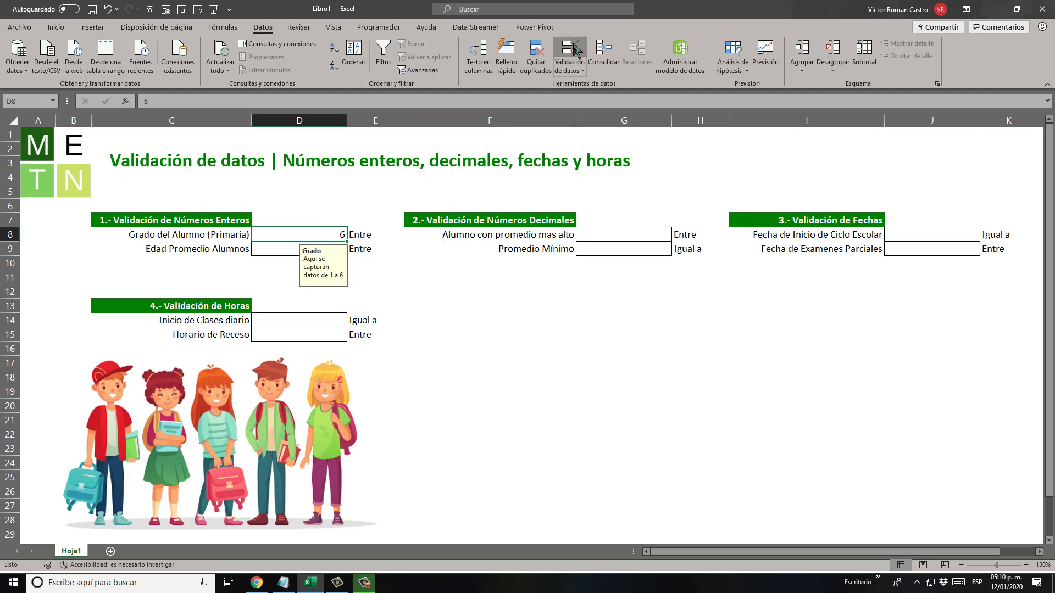
{"action": "left_click_drag", "start_coordinate": [545, 265], "coordinate": [495, 225]}
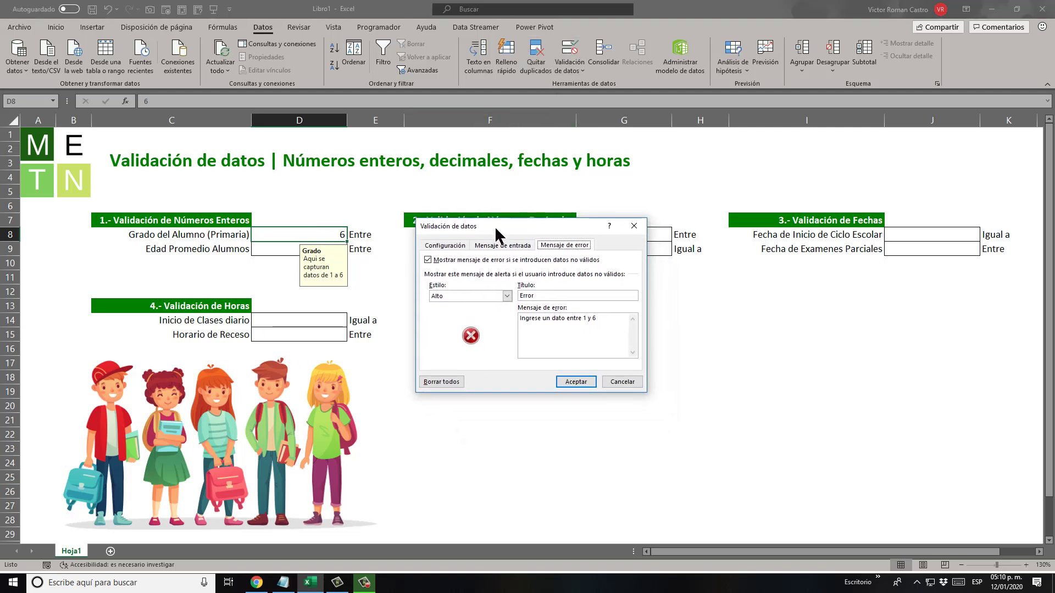
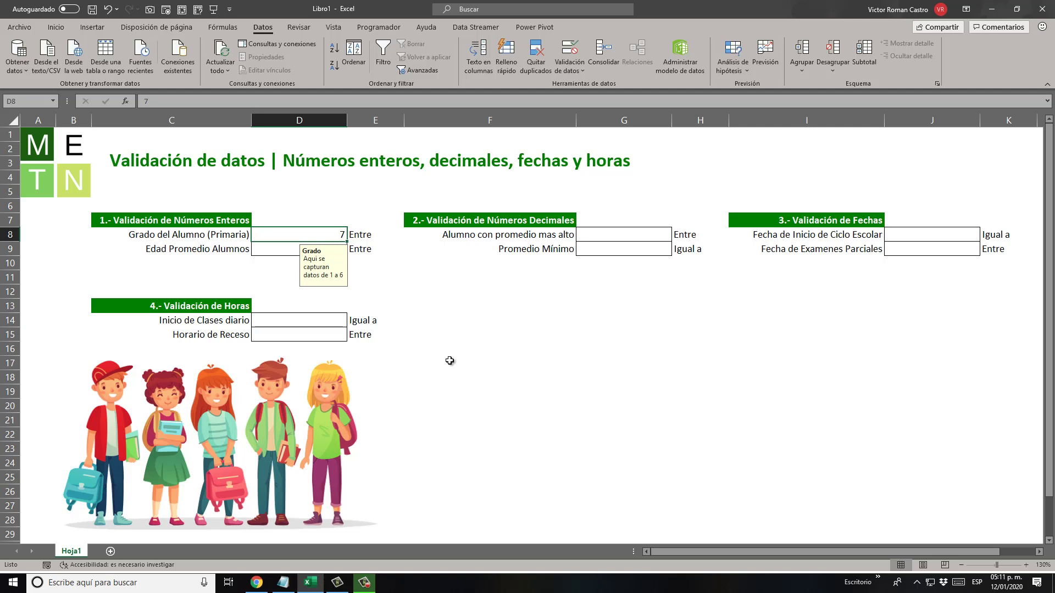
{"action": "left_click", "coordinate": [570, 49]}
{"action": "left_click", "coordinate": [494, 298]}
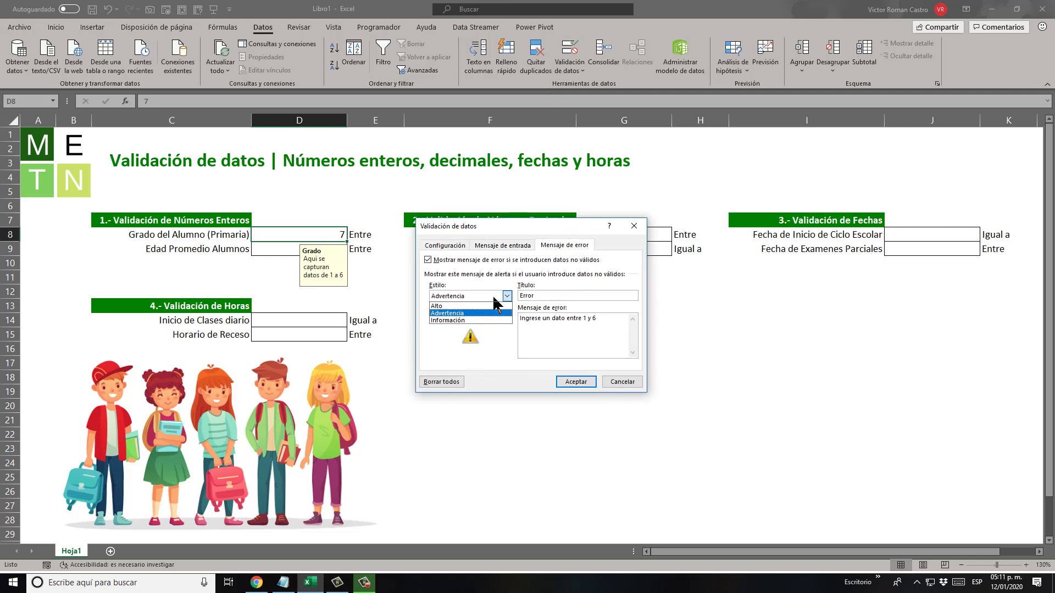
{"action": "left_click", "coordinate": [486, 321]}
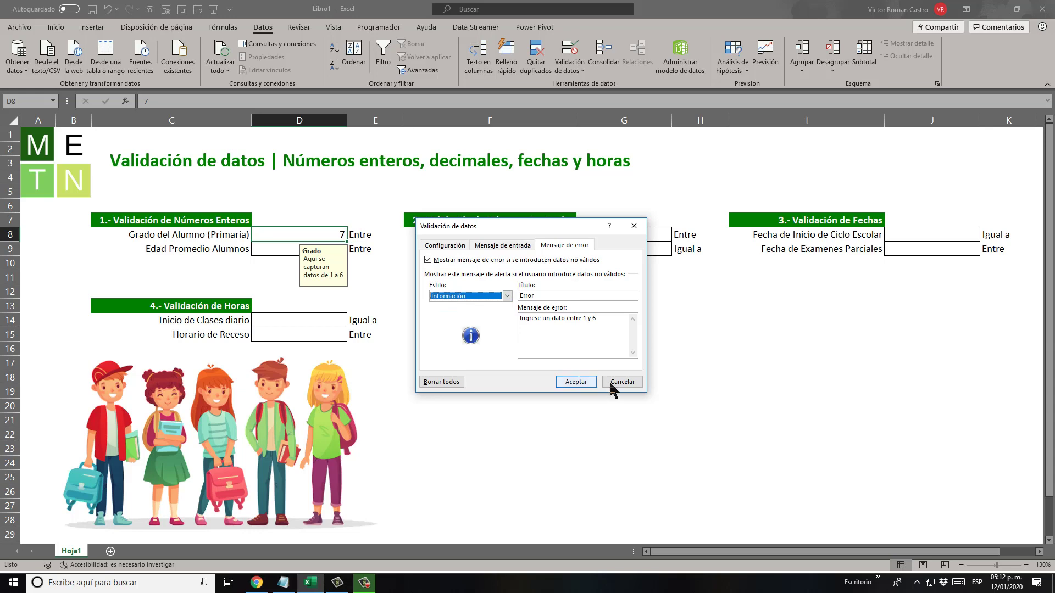
{"action": "left_click", "coordinate": [576, 381]}
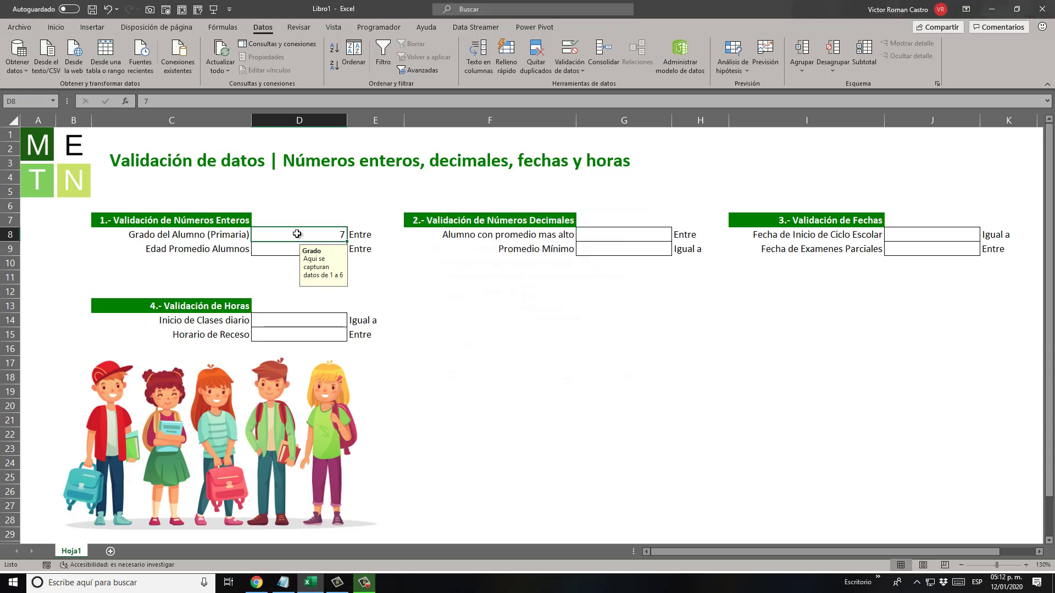
Clear the grade in D8, test the information alert by entering 10, and accept the out-of-range value.
{"action": "key", "text": "BackSpace"}
{"action": "key", "text": "Return"}
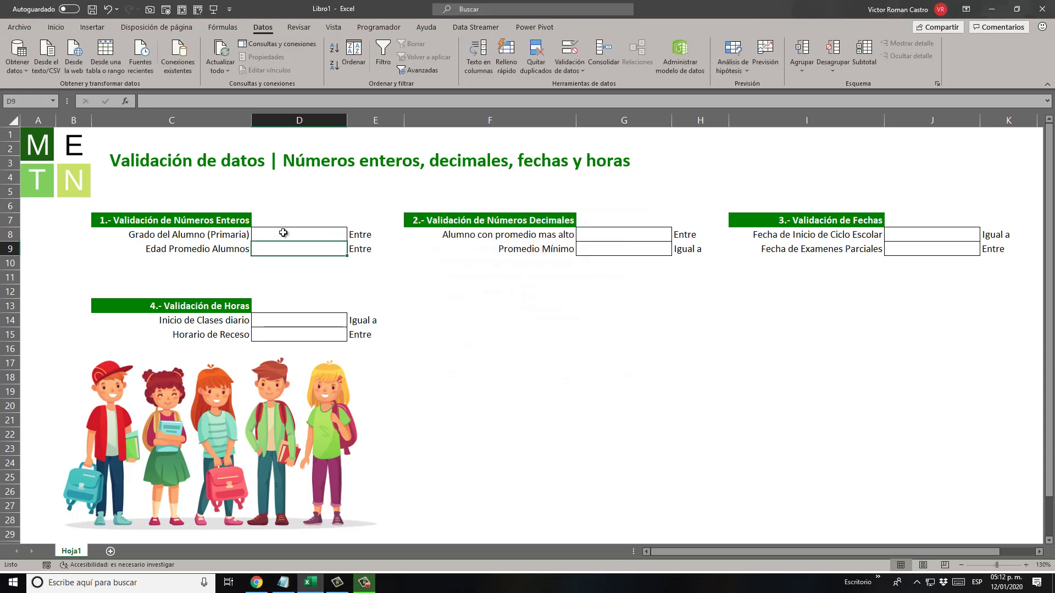
{"action": "left_click", "coordinate": [283, 230]}
{"action": "type", "text": "10"}
{"action": "key", "text": "Return"}
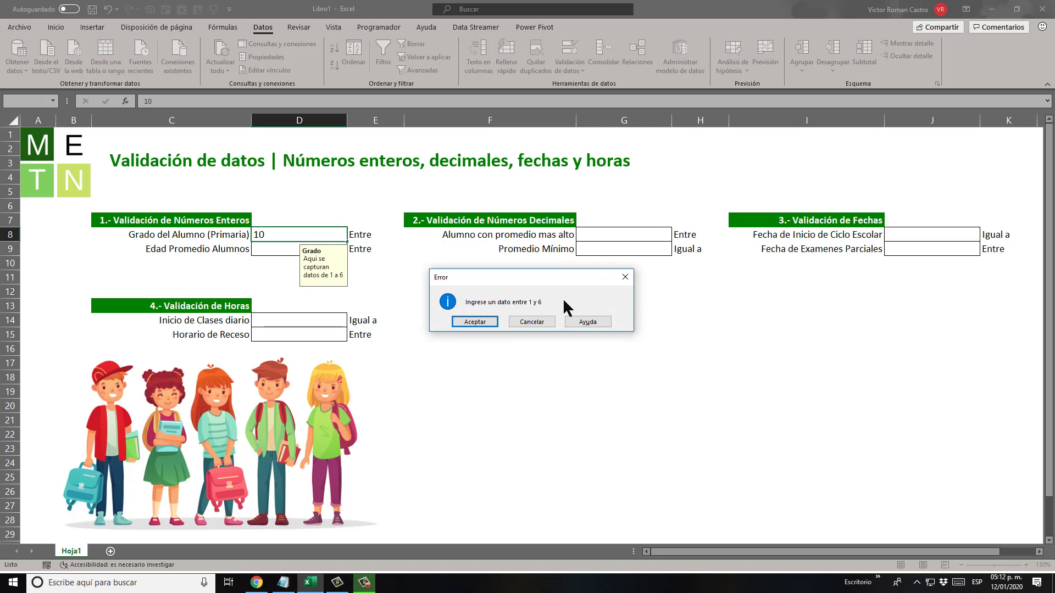
{"action": "left_click", "coordinate": [474, 322]}
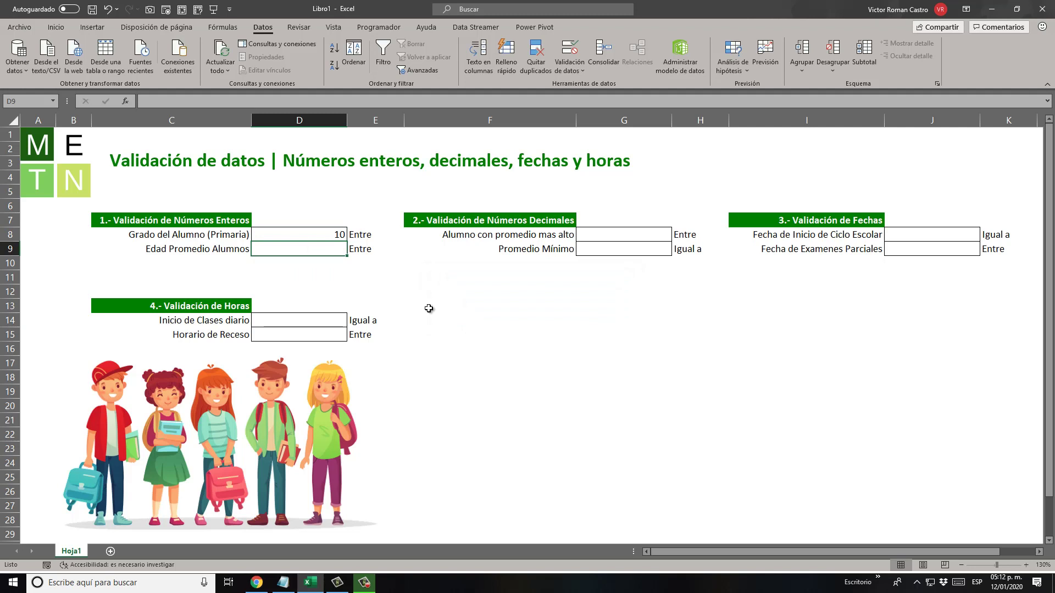
{"action": "left_click", "coordinate": [293, 235]}
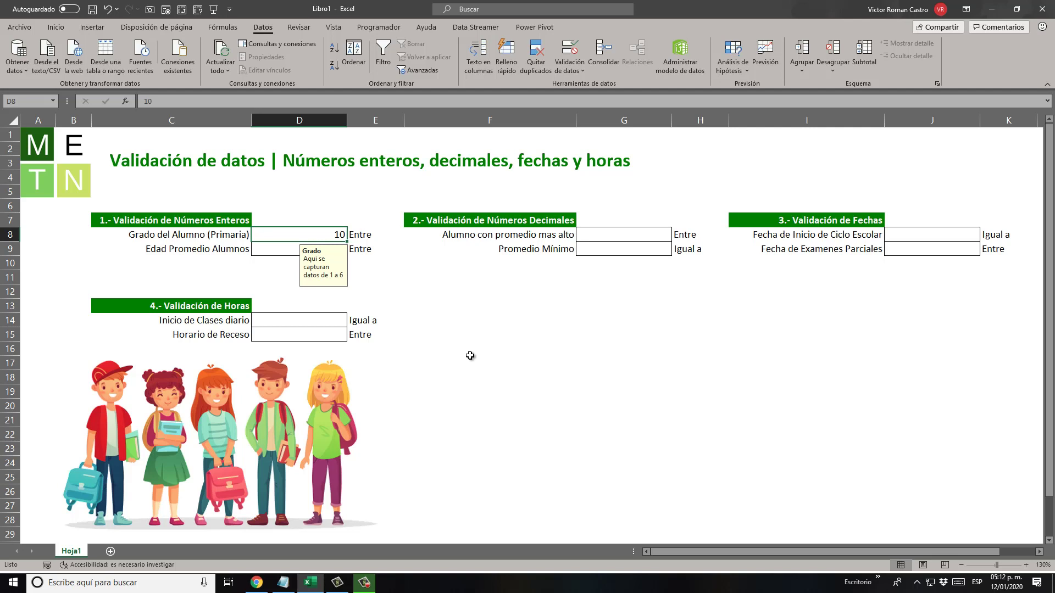
{"action": "left_click", "coordinate": [587, 332]}
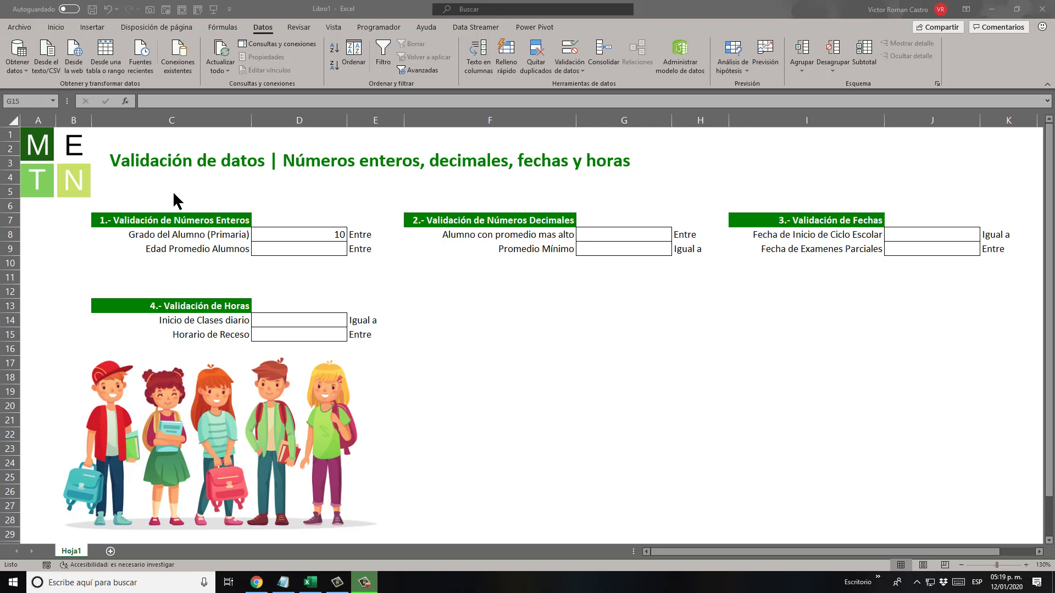
Set the student grade in D8 to 6.
{"action": "left_click", "coordinate": [313, 248]}
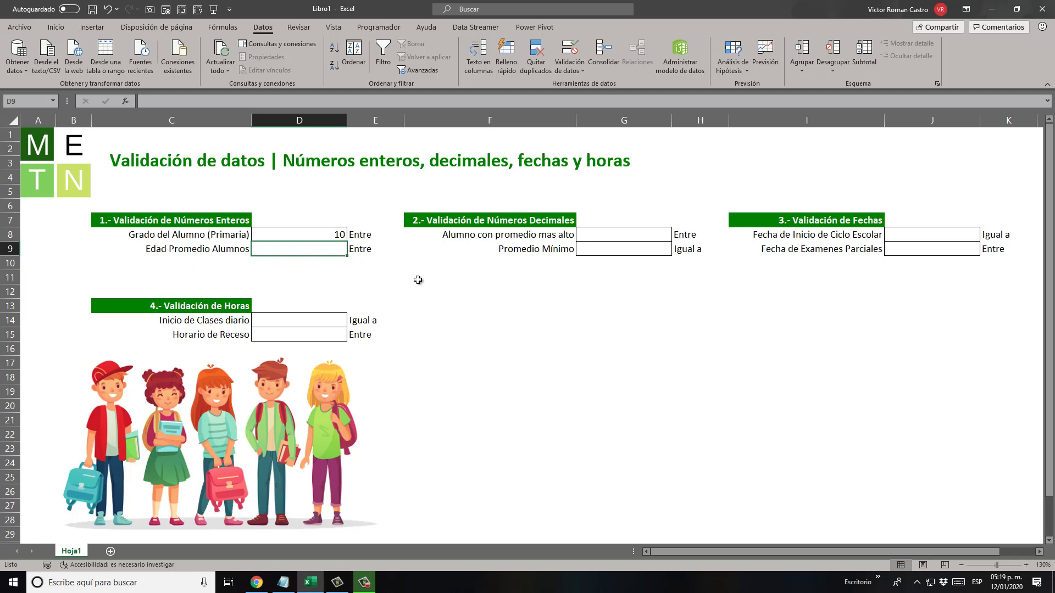
{"action": "left_click", "coordinate": [311, 231]}
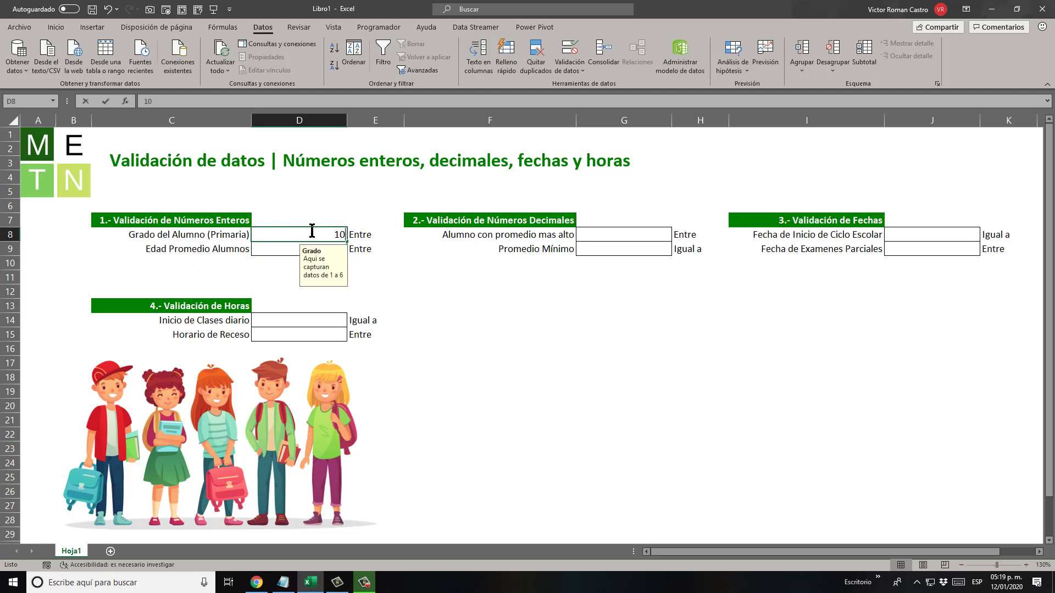
{"action": "type", "text": "6"}
{"action": "key", "text": "Return"}
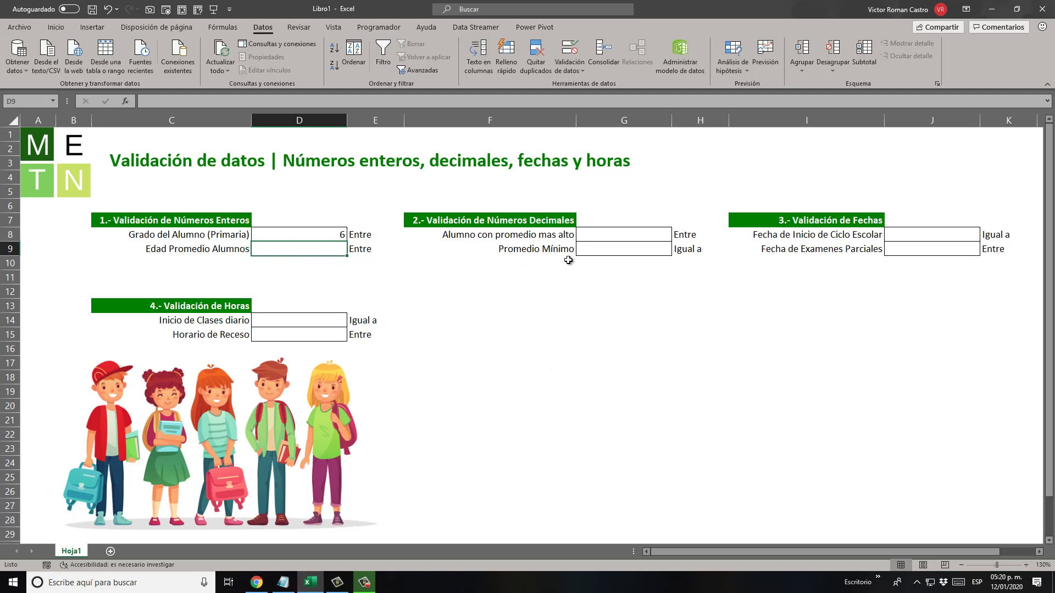
Restrict the average student age cell D9 to whole numbers between 6 and 12 with data validation.
{"action": "left_click", "coordinate": [570, 50]}
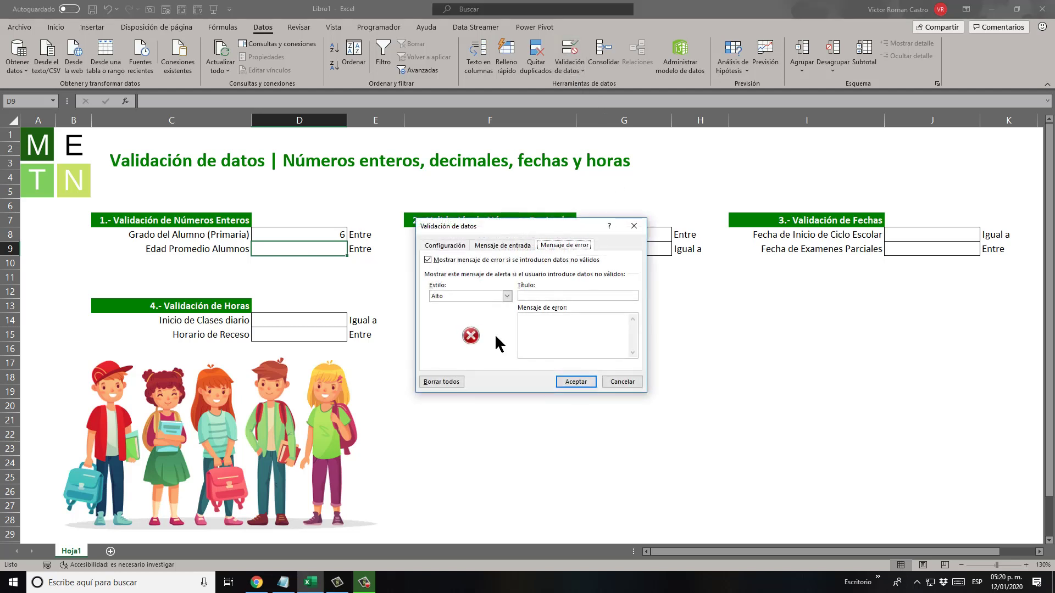
{"action": "left_click", "coordinate": [454, 245]}
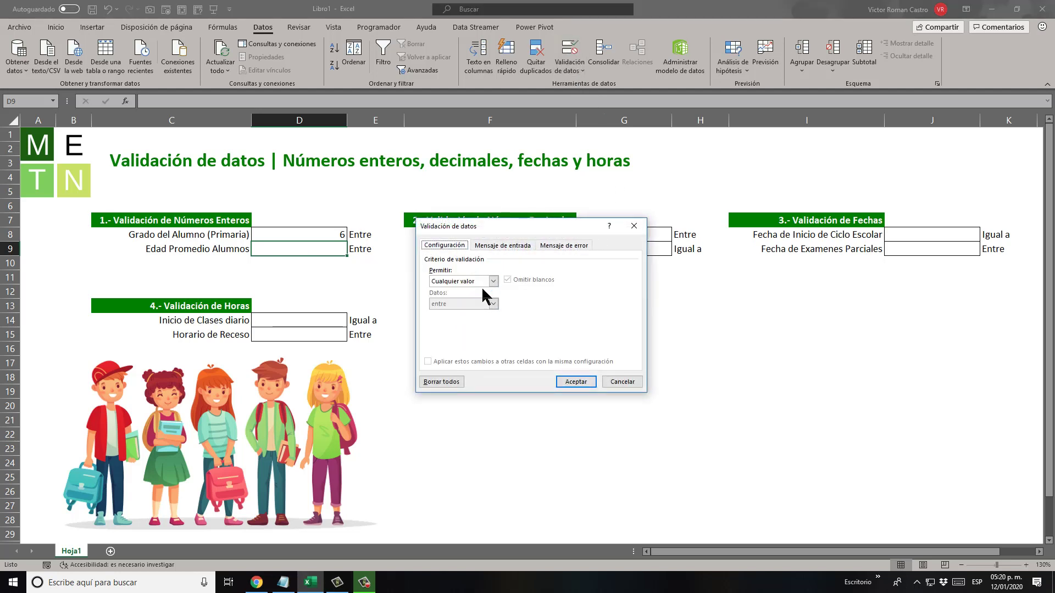
{"action": "left_click", "coordinate": [494, 281]}
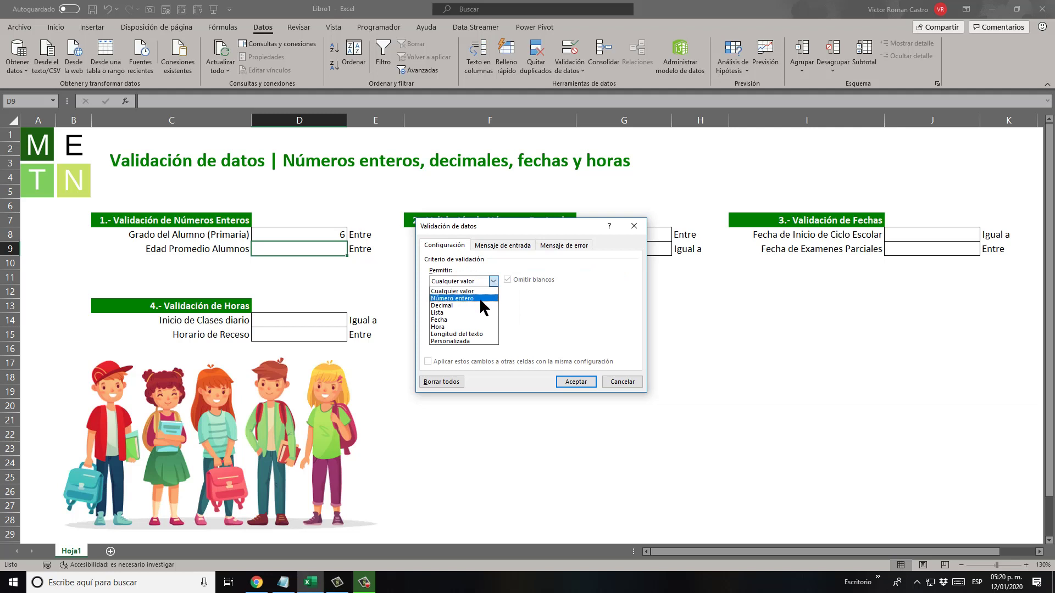
{"action": "left_click", "coordinate": [480, 299]}
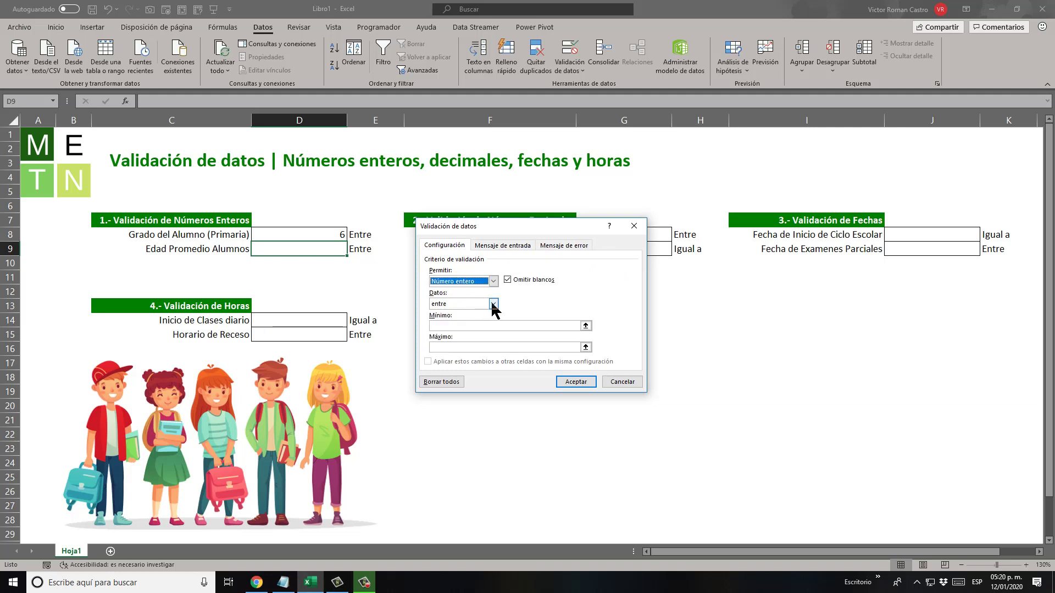
{"action": "left_click", "coordinate": [470, 325]}
{"action": "left_click", "coordinate": [471, 325]}
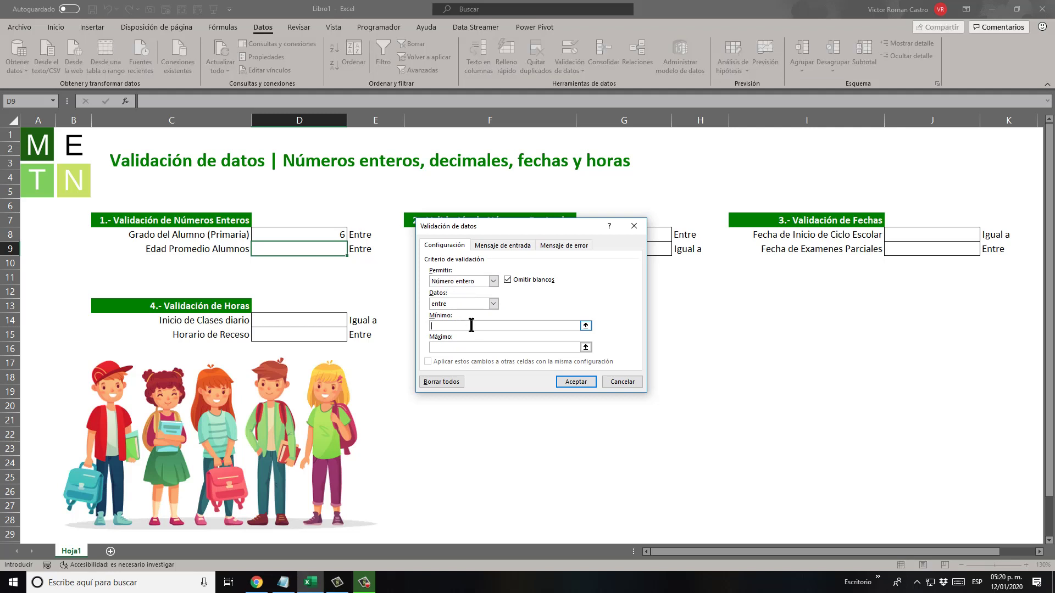
{"action": "type", "text": "6"}
{"action": "left_click", "coordinate": [460, 347]}
{"action": "type", "text": "12"}
{"action": "left_click", "coordinate": [568, 384]}
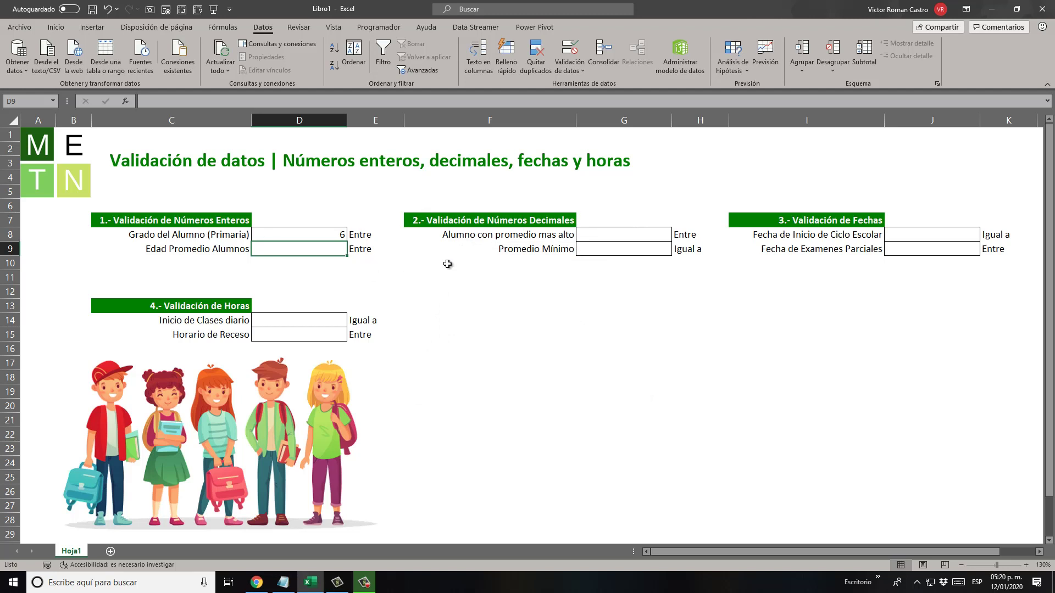
Test D9's age limits by trying 13, entering 6 and trying 5, cancelling the rejected entries.
{"action": "type", "text": "13"}
{"action": "key", "text": "Return"}
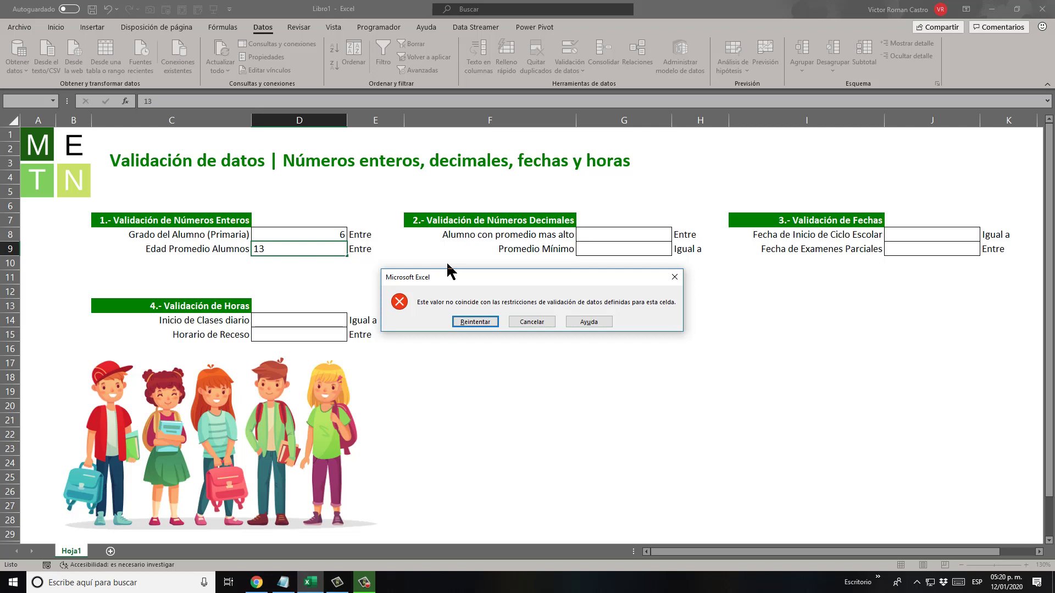
{"action": "key", "text": "Escape"}
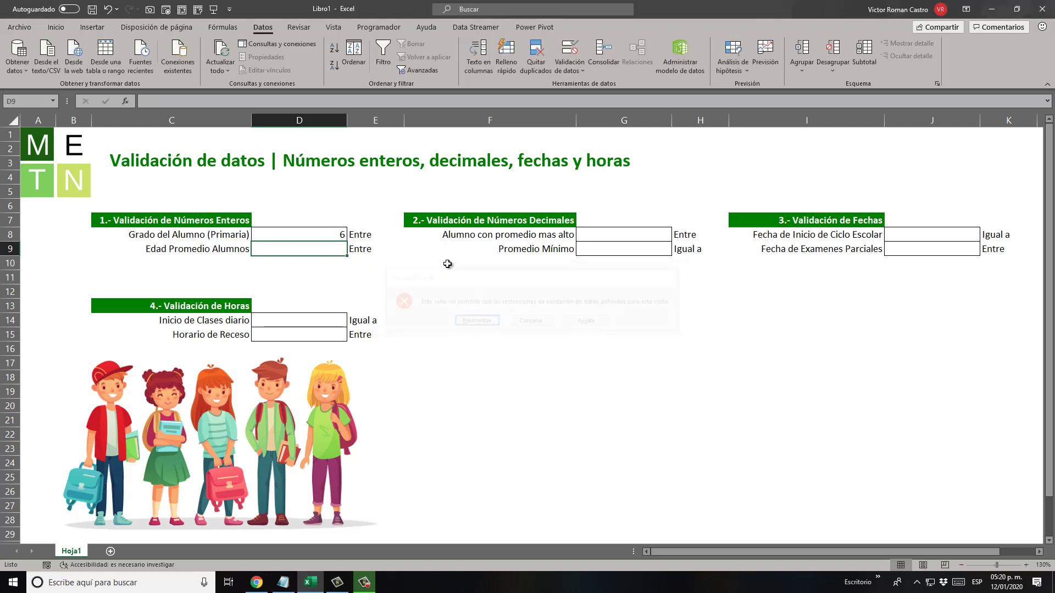
{"action": "type", "text": "6"}
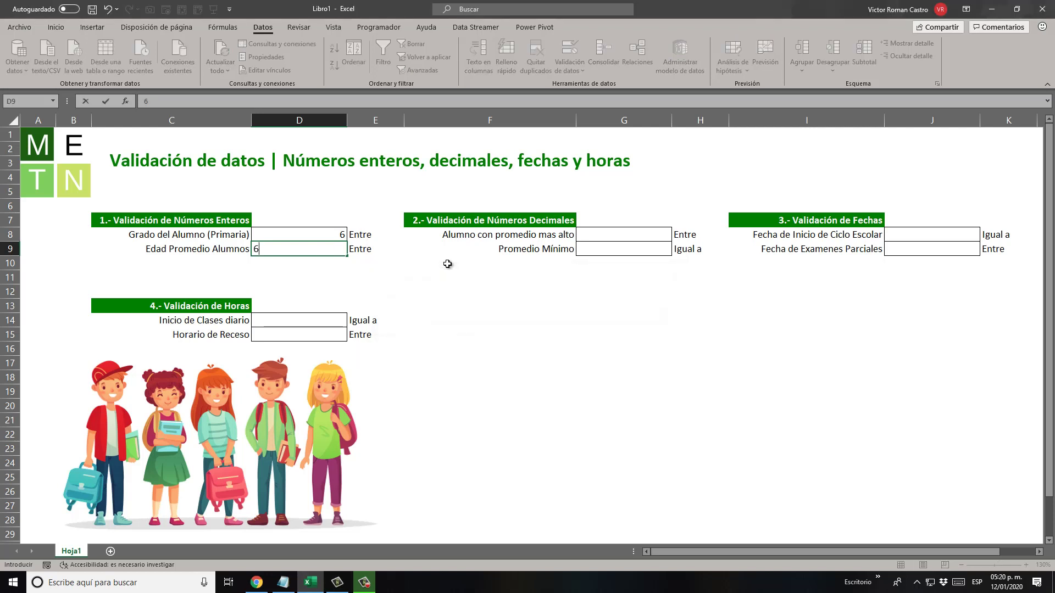
{"action": "key", "text": "Return"}
{"action": "key", "text": "Up"}
{"action": "type", "text": "5"}
{"action": "key", "text": "Return"}
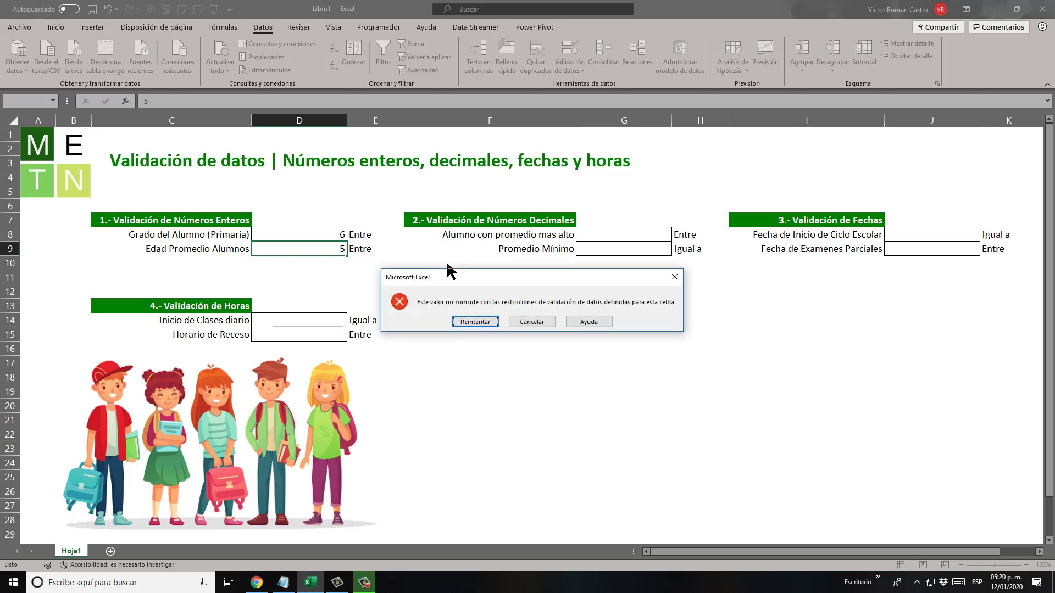
{"action": "key", "text": "Escape"}
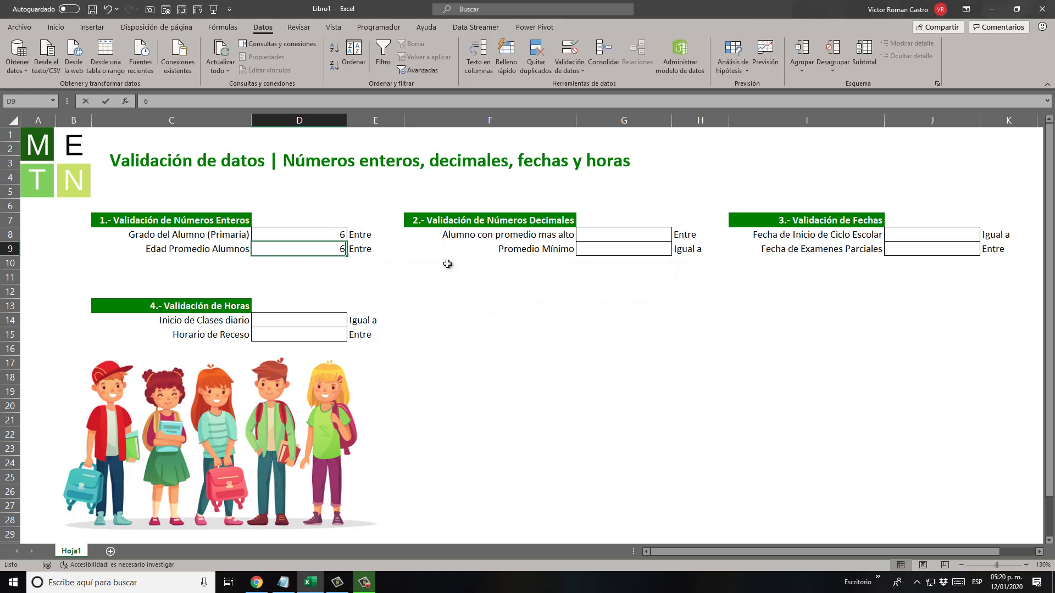
{"action": "key", "text": "Return"}
Test allowed ages in D9 by entering 12, 8, 9 and 10 one after another.
{"action": "key", "text": "Up"}
{"action": "type", "text": "12"}
{"action": "key", "text": "Return"}
{"action": "key", "text": "Up"}
{"action": "type", "text": "8"}
{"action": "key", "text": "Return"}
{"action": "key", "text": "Up"}
{"action": "type", "text": "9"}
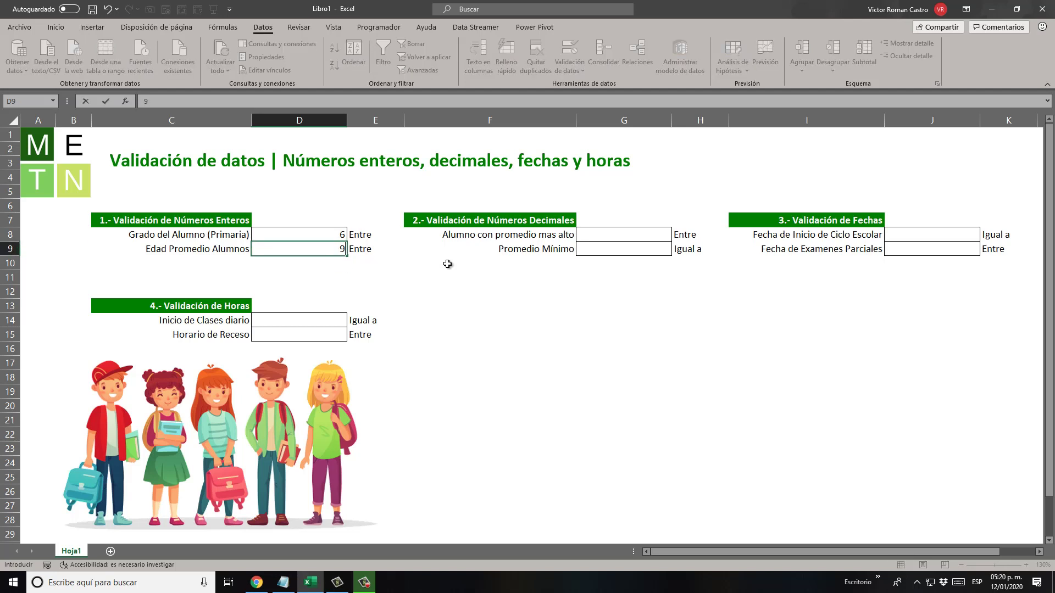
{"action": "key", "text": "Return"}
{"action": "key", "text": "Up"}
{"action": "type", "text": "10"}
{"action": "key", "text": "Return"}
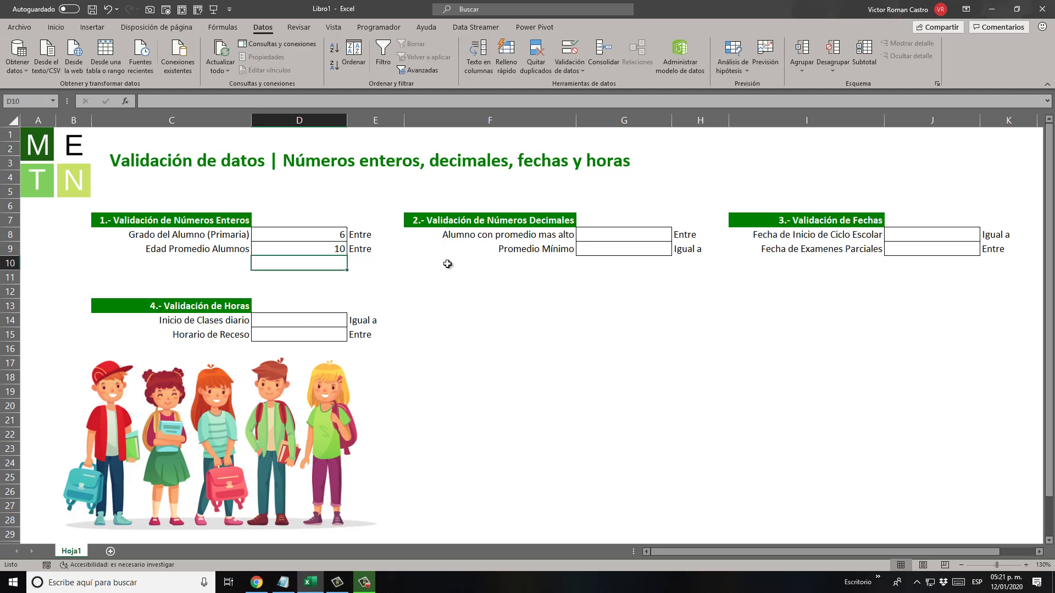
Try 13 as the average age in D9, and retry the rejected entry with 12.
{"action": "key", "text": "Up"}
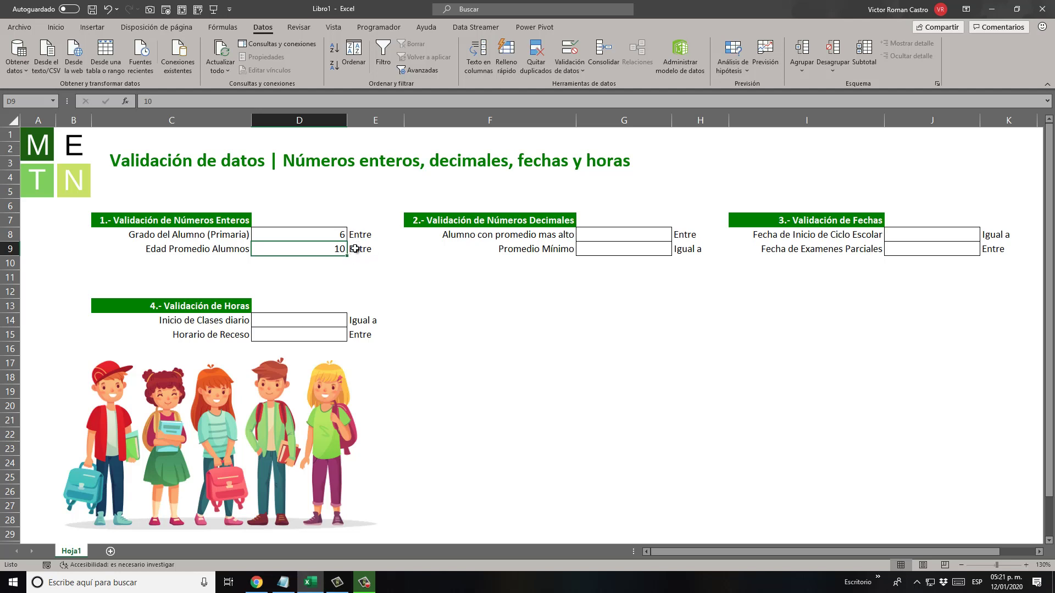
{"action": "type", "text": "13"}
{"action": "key", "text": "Return"}
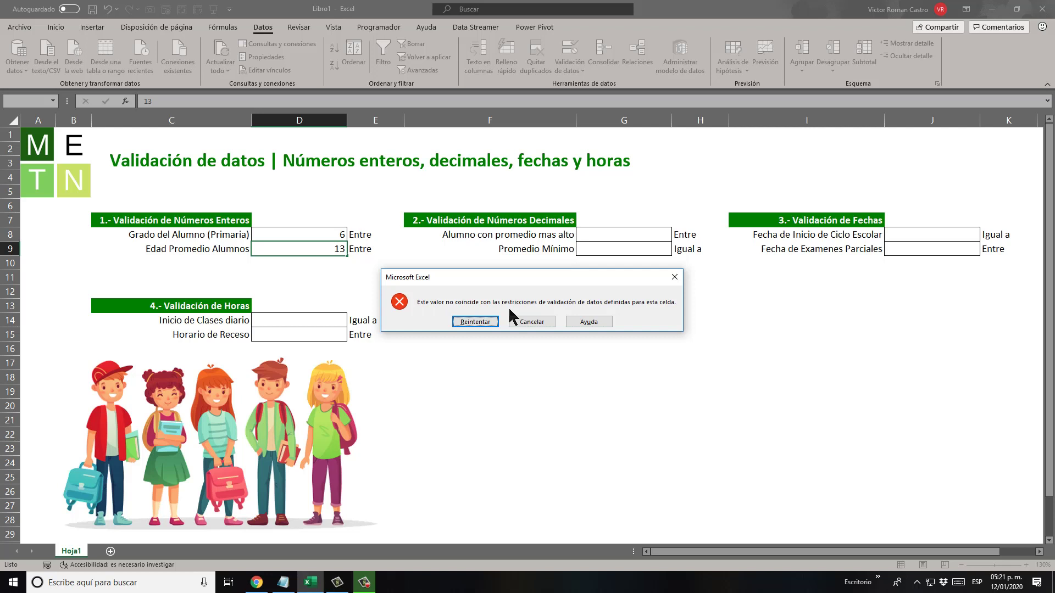
{"action": "left_click", "coordinate": [475, 322]}
{"action": "type", "text": "1"}
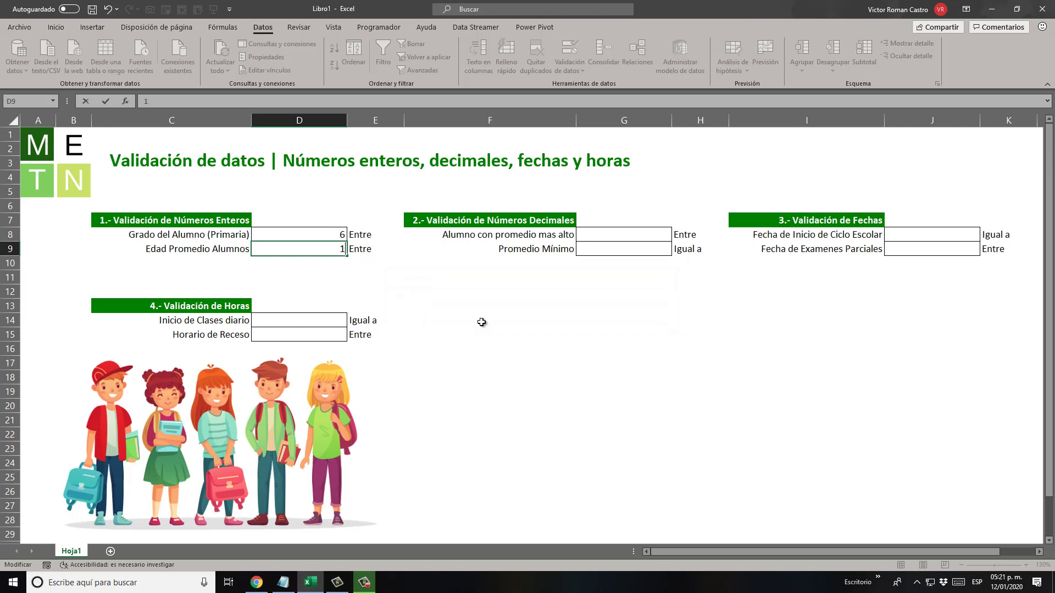
{"action": "type", "text": "2"}
{"action": "key", "text": "Return"}
{"action": "key", "text": "Up"}
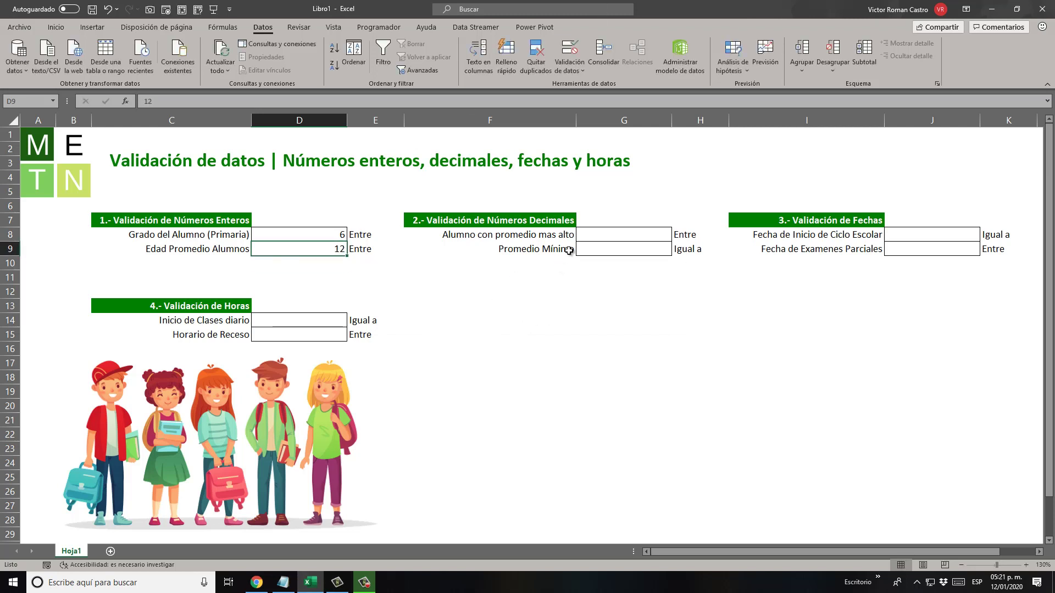
Restrict the highest student average cell G8 to decimals between 9.0 and 10.0 with data validation.
{"action": "left_click", "coordinate": [628, 235]}
{"action": "left_click", "coordinate": [444, 215]}
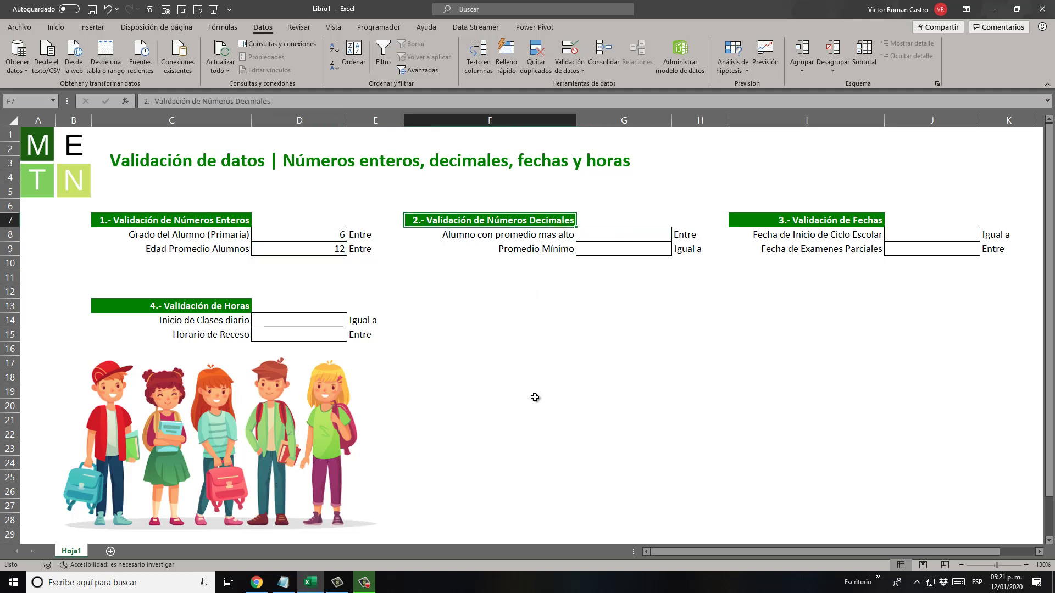
{"action": "left_click", "coordinate": [612, 234]}
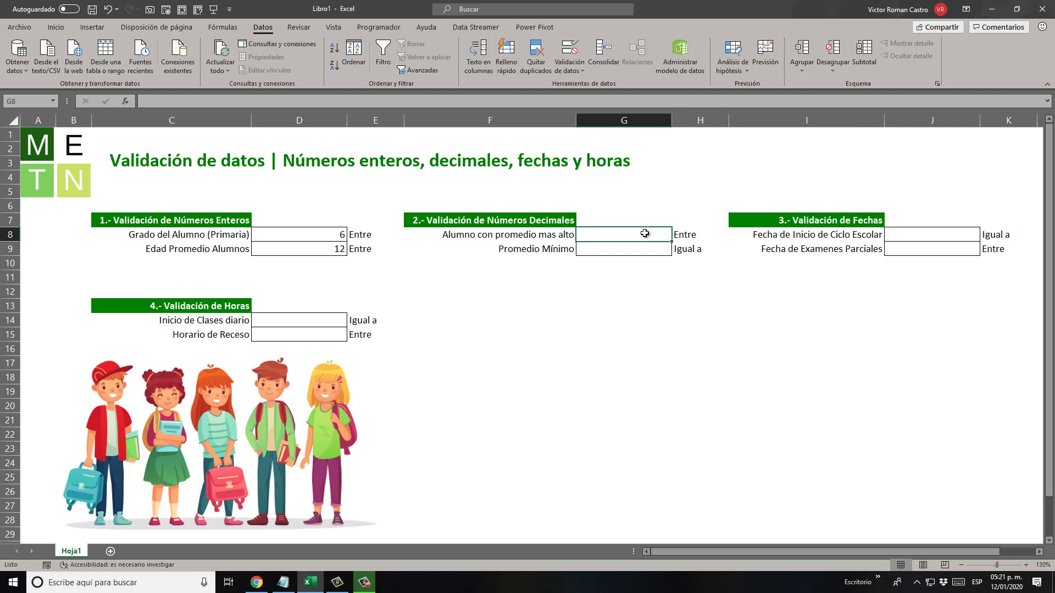
{"action": "left_click", "coordinate": [699, 232]}
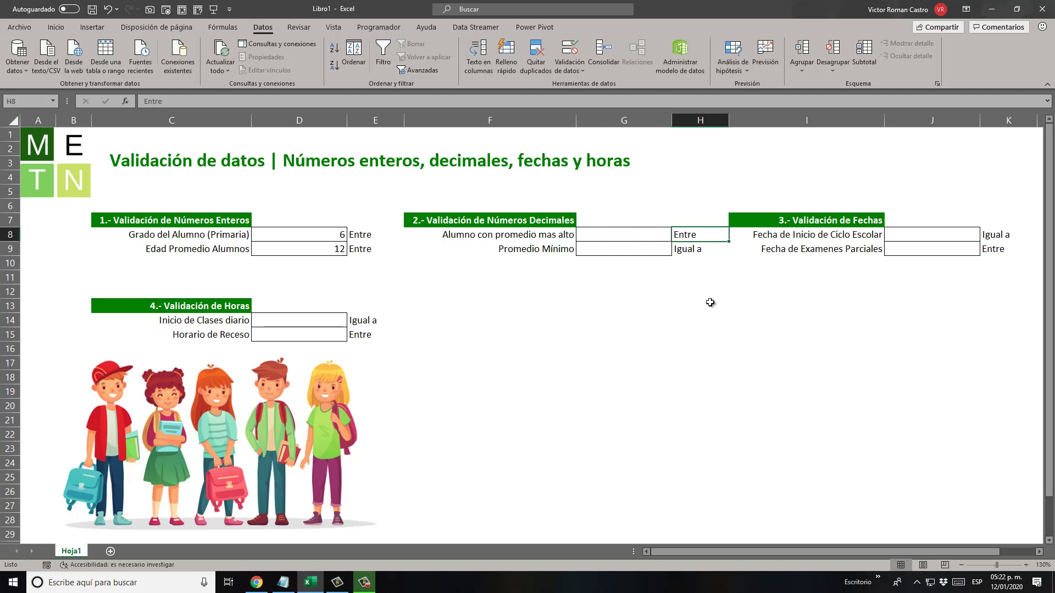
{"action": "key", "text": "Left"}
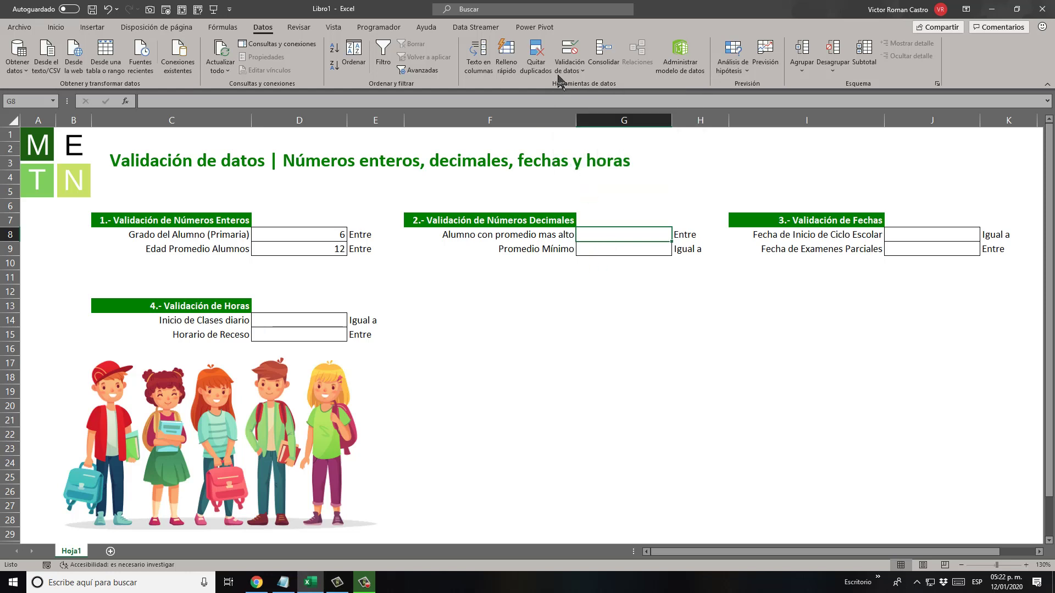
{"action": "left_click", "coordinate": [569, 50]}
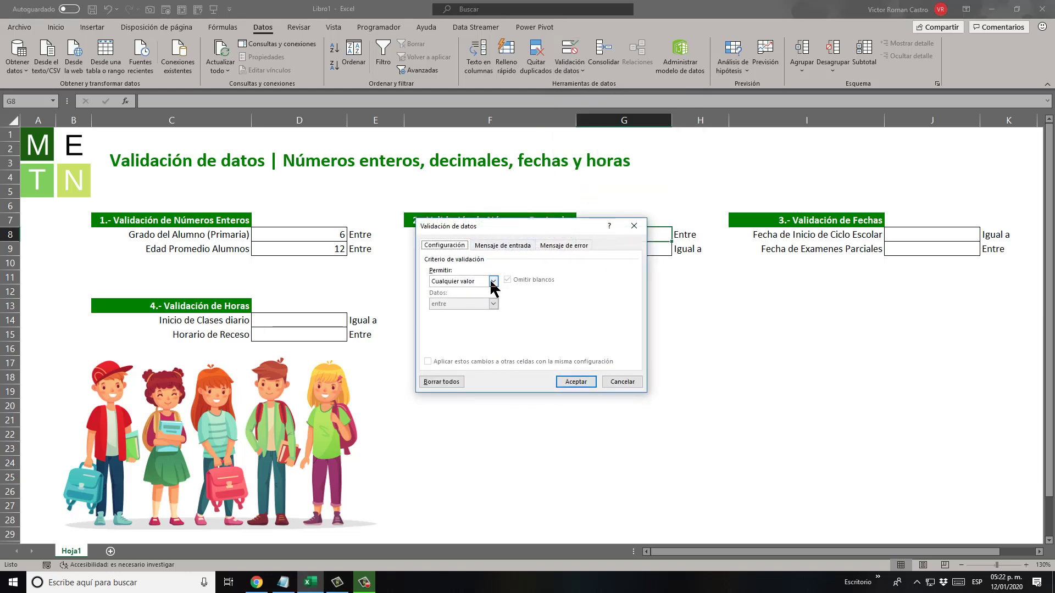
{"action": "left_click", "coordinate": [492, 282]}
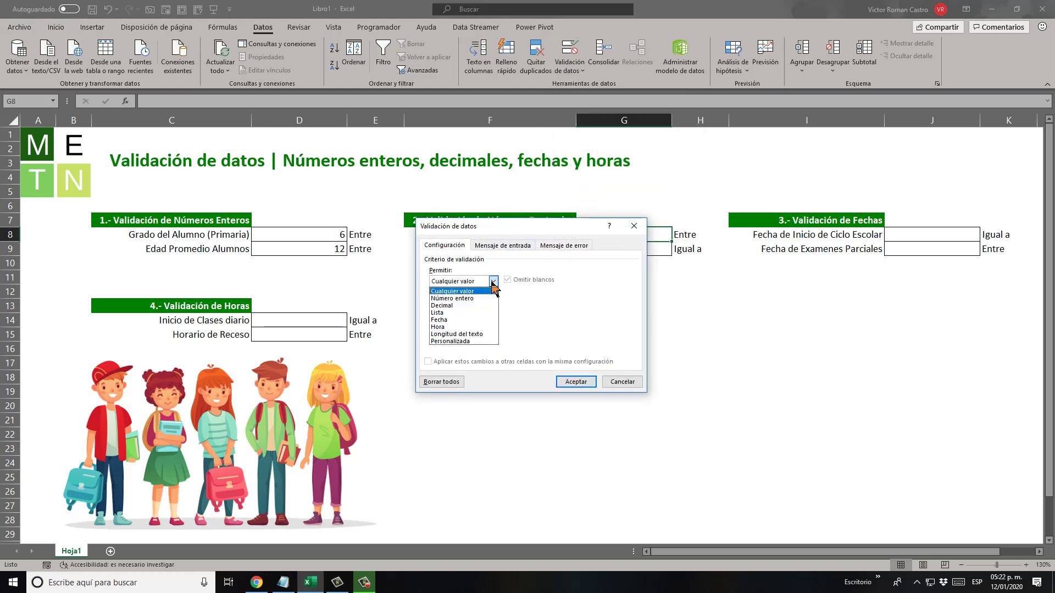
{"action": "left_click", "coordinate": [473, 306]}
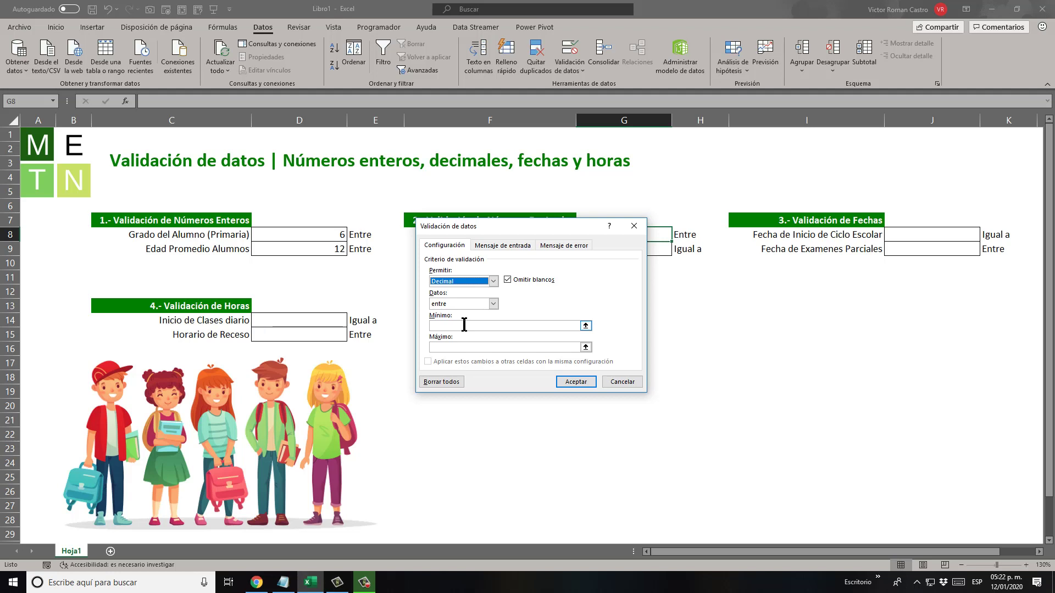
{"action": "left_click", "coordinate": [464, 325]}
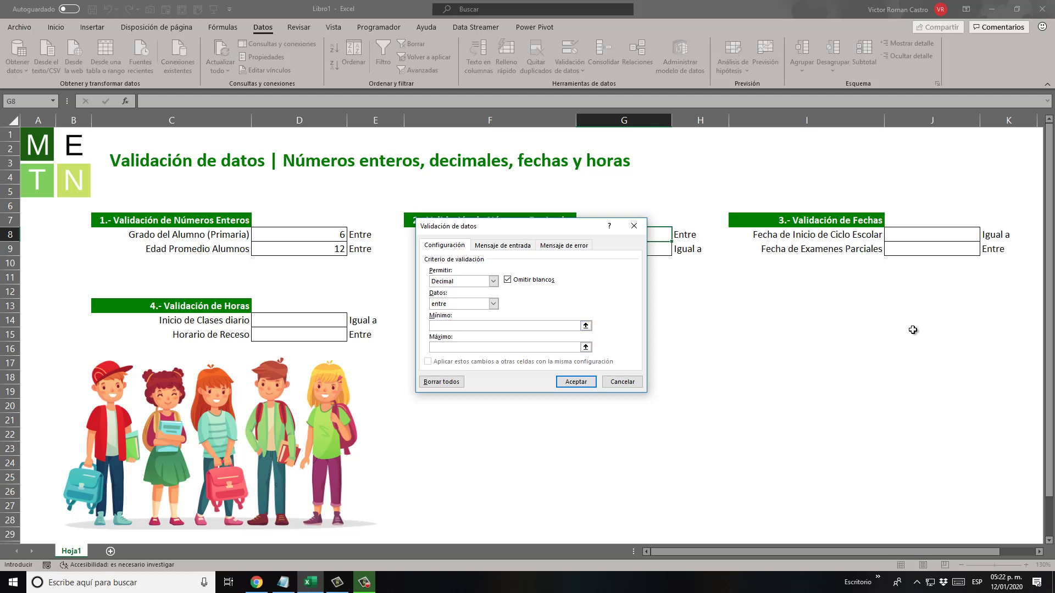
{"action": "type", "text": "9.0"}
{"action": "left_click", "coordinate": [475, 347]}
{"action": "type", "text": "10.0"}
{"action": "left_click", "coordinate": [571, 381]}
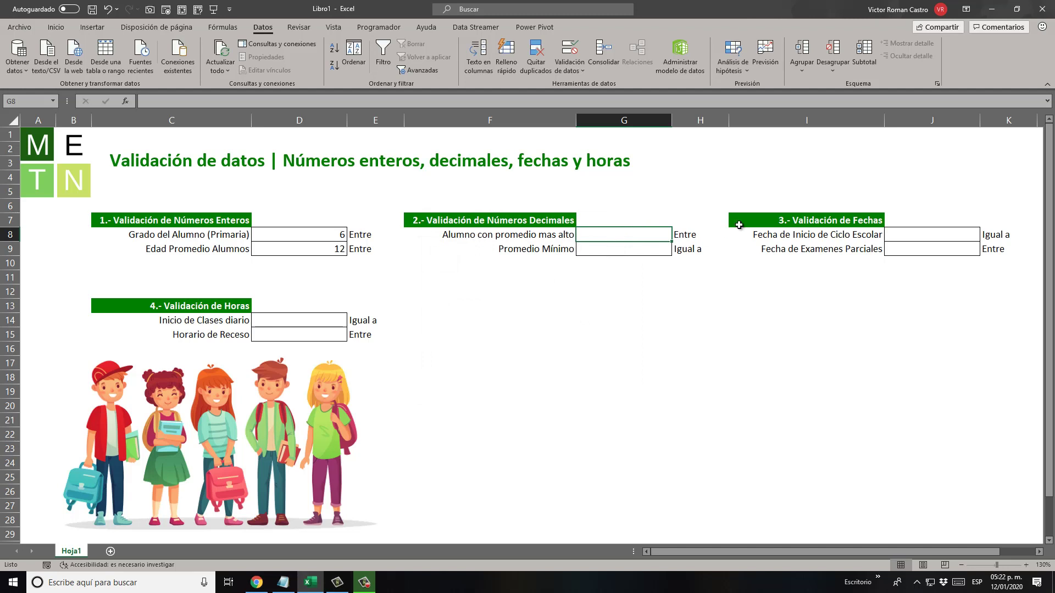
Test G8's decimal limits by entering 9.7 and trying 10.1, cancelling the rejected entry.
{"action": "type", "text": "9.7"}
{"action": "key", "text": "Return"}
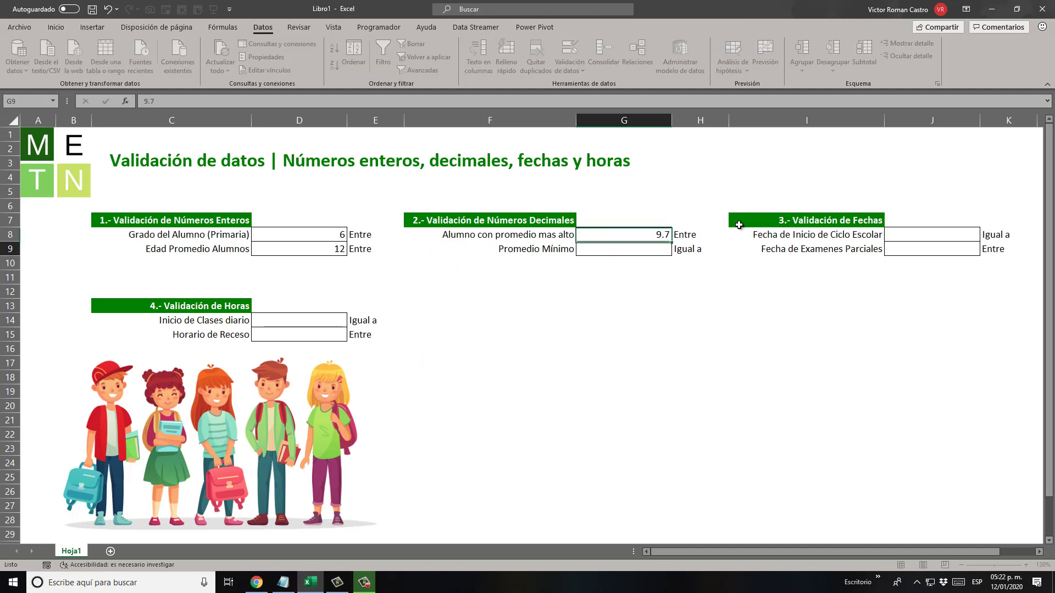
{"action": "key", "text": "Up"}
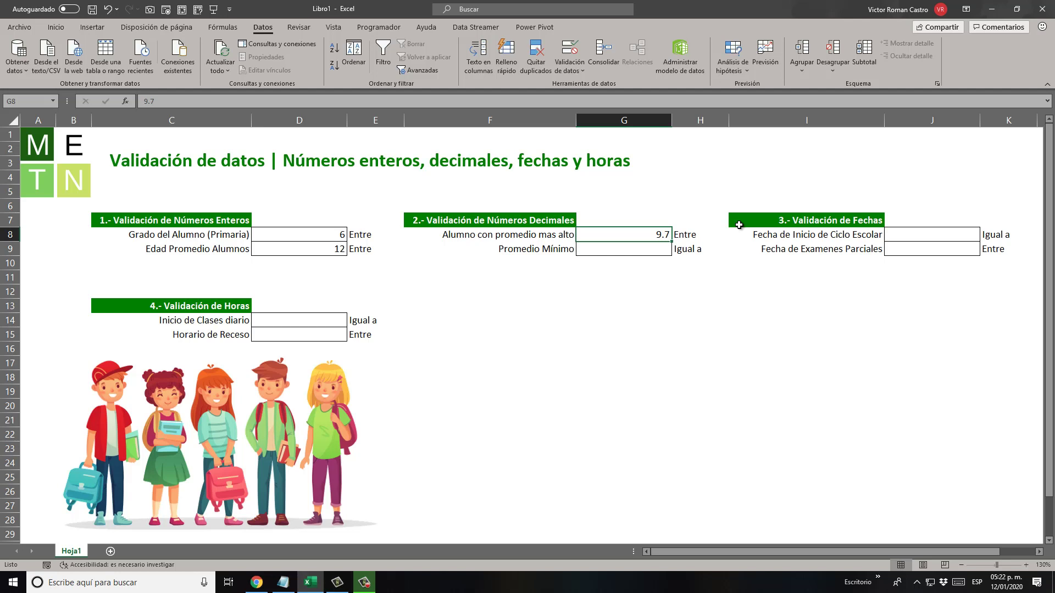
{"action": "type", "text": "10.1"}
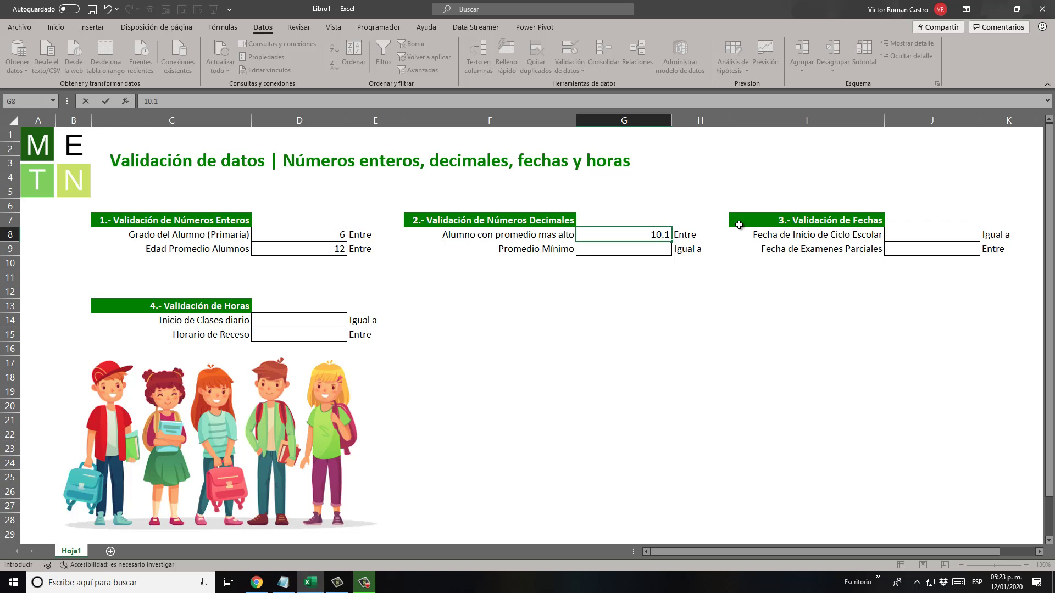
{"action": "left_click", "coordinate": [738, 222]}
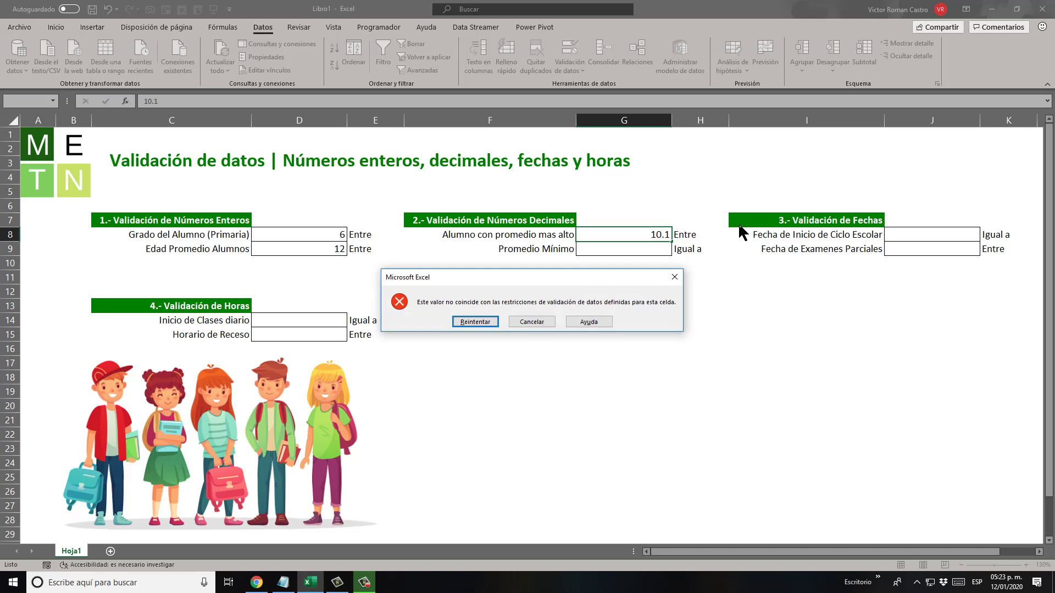
{"action": "left_click", "coordinate": [476, 322]}
{"action": "key", "text": "Escape"}
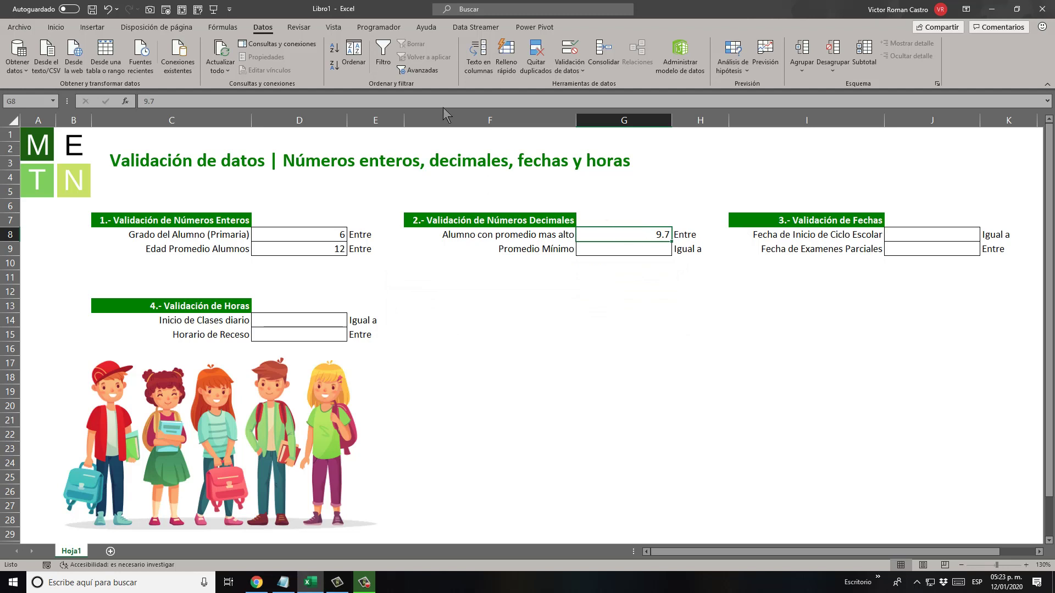
Give G8 an Advertencia error alert titled "Error" with the message "Debe ingresar un dato entre 9.0 y 10".
{"action": "left_click", "coordinate": [577, 44]}
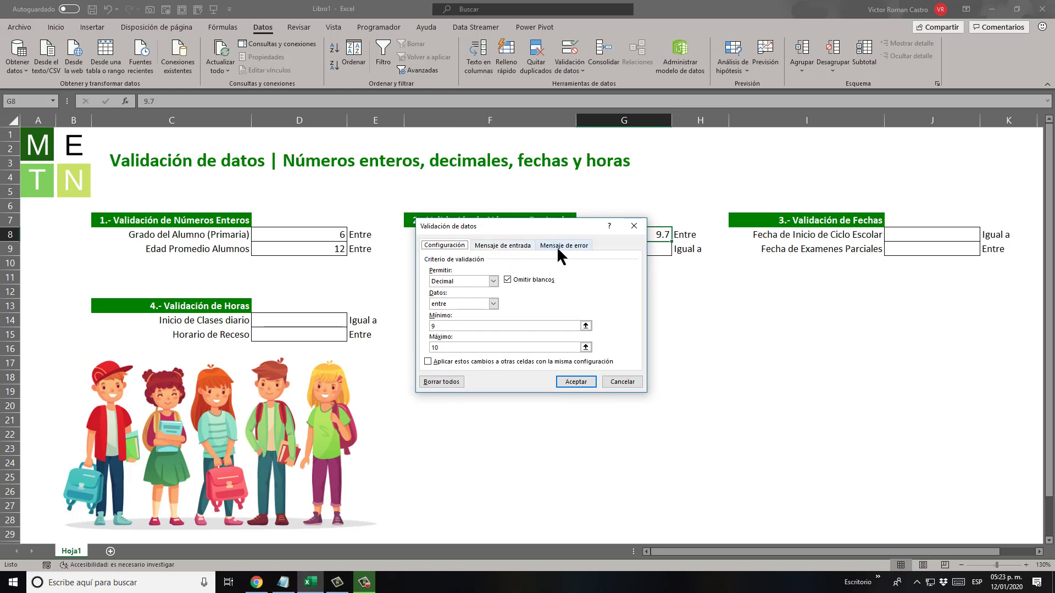
{"action": "left_click", "coordinate": [578, 247]}
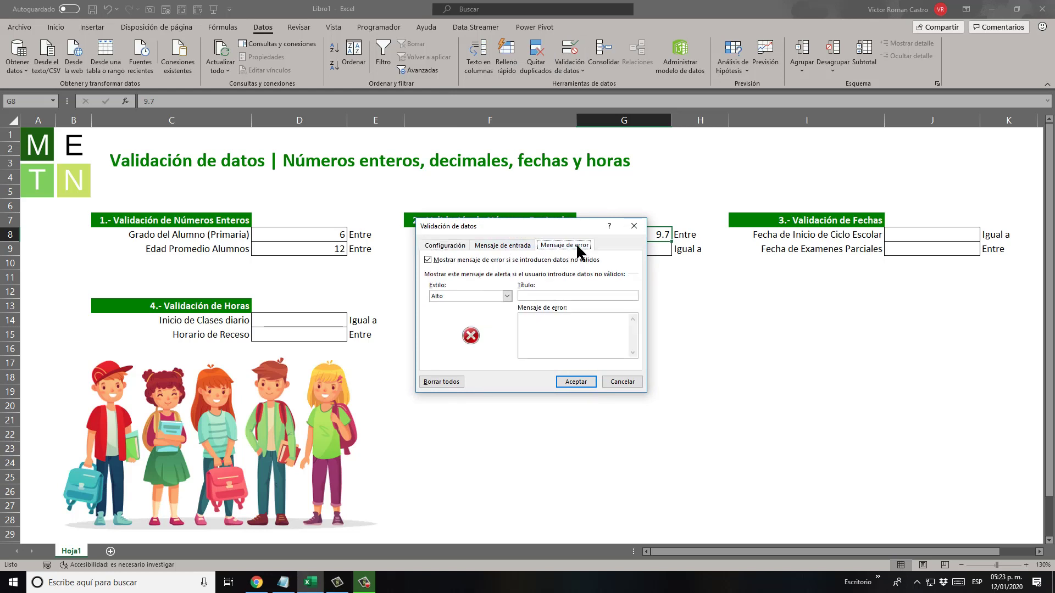
{"action": "left_click", "coordinate": [507, 296]}
{"action": "left_click", "coordinate": [494, 314]}
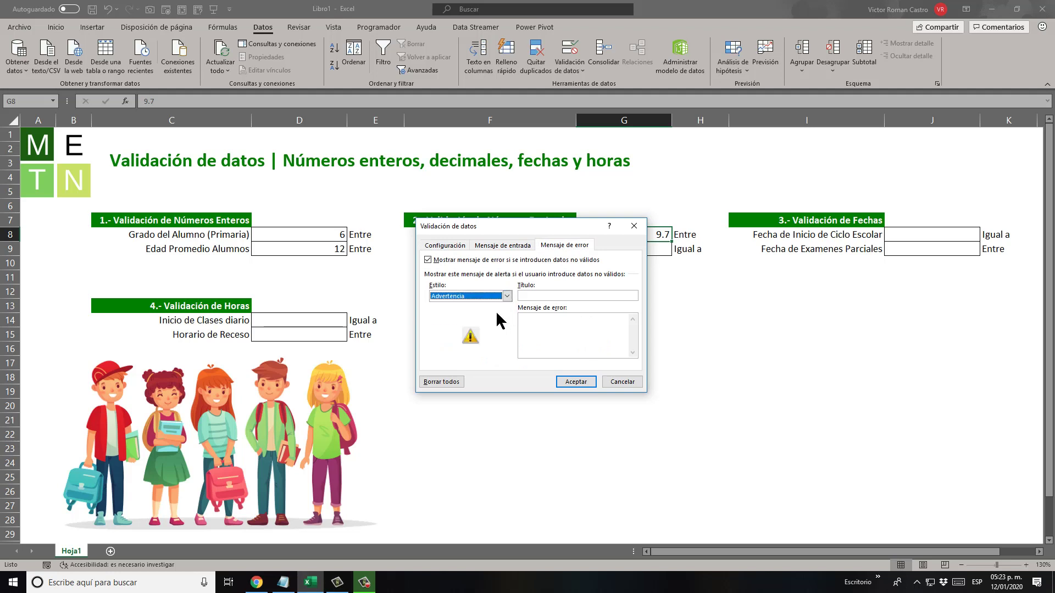
{"action": "left_click", "coordinate": [543, 297]}
{"action": "type", "text": "Error"}
{"action": "type", "text": "Debe ingres"}
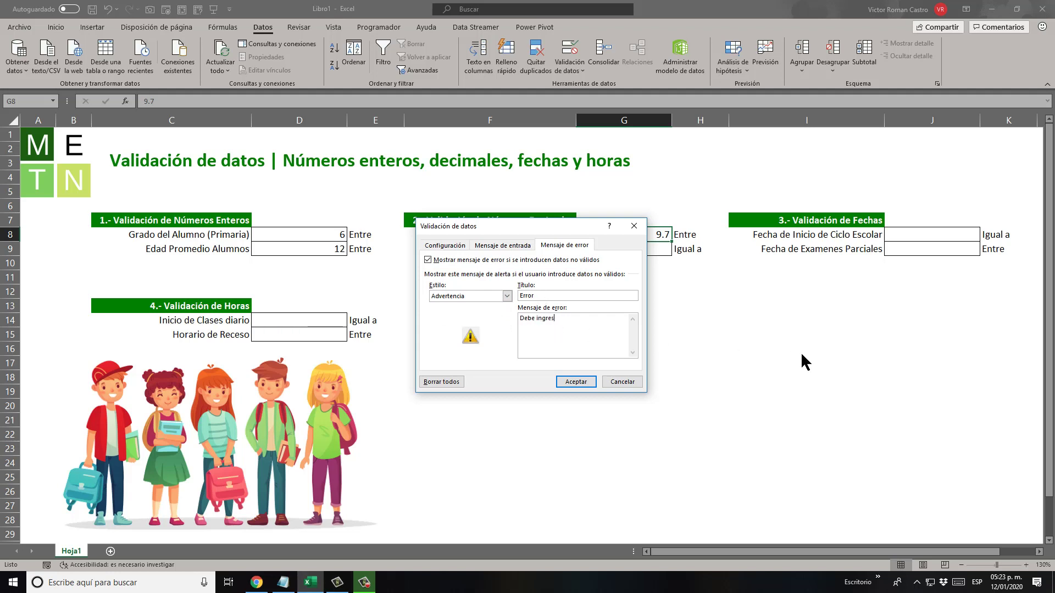
{"action": "type", "text": "ar un dato entre 9.0 y 10"}
{"action": "left_click", "coordinate": [575, 382]}
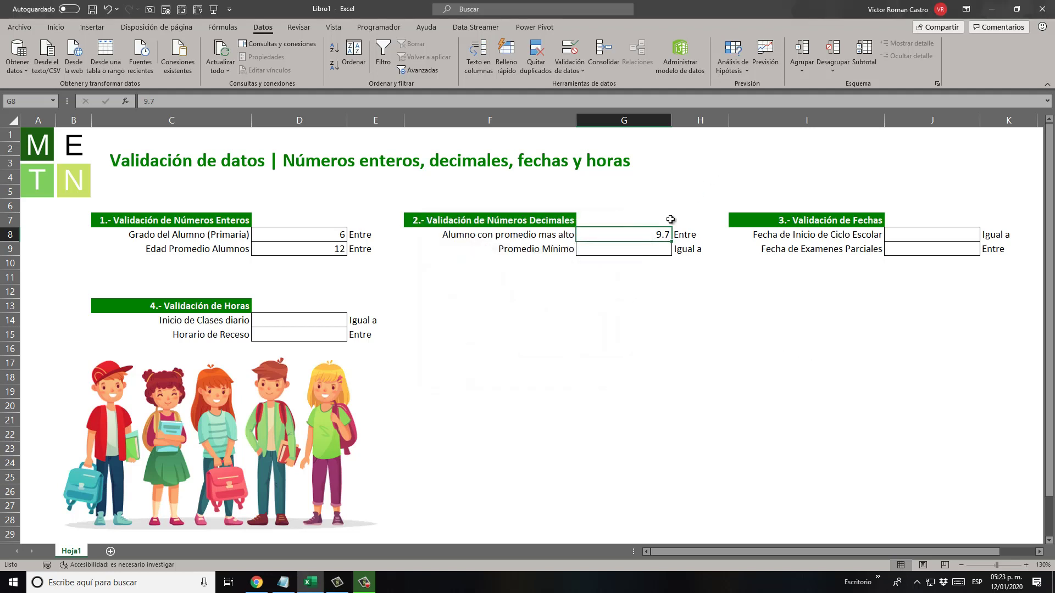
Try 11 in G8, decline to continue at the warning, and enter 9.7 instead.
{"action": "type", "text": "11"}
{"action": "key", "text": "Return"}
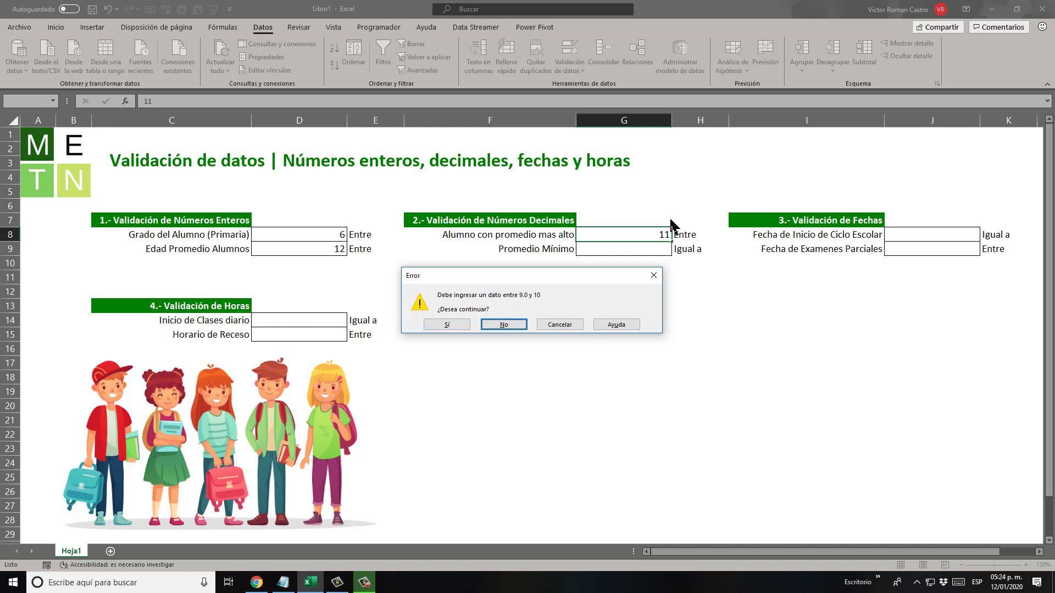
{"action": "left_click", "coordinate": [503, 324]}
{"action": "type", "text": "9.7"}
{"action": "key", "text": "ctrl+Return"}
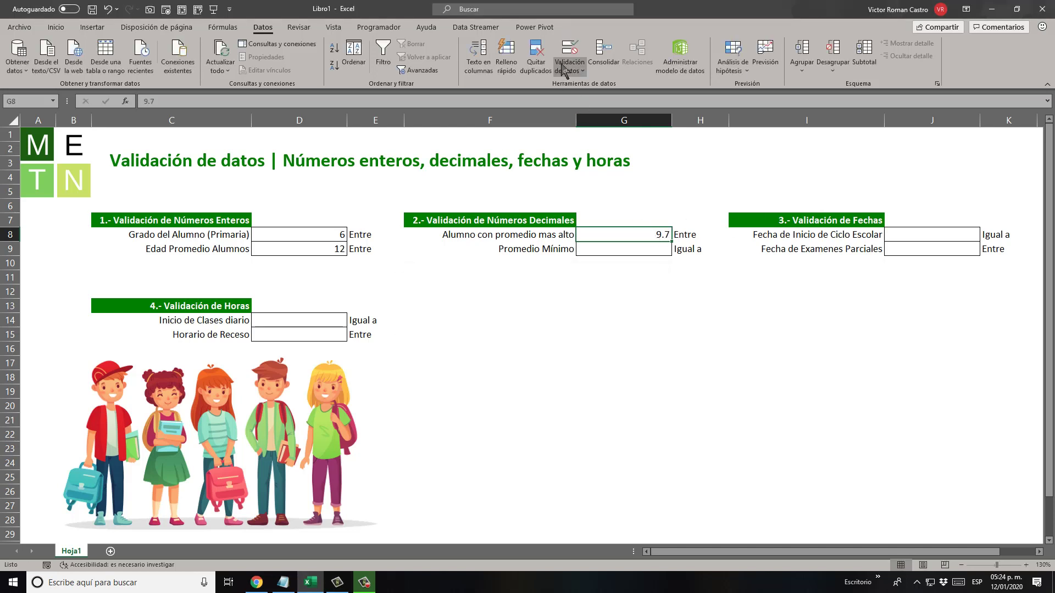
Change the style of G8's error alert to Alto and check the saved alert settings.
{"action": "left_click", "coordinate": [569, 53]}
{"action": "left_click", "coordinate": [486, 297]}
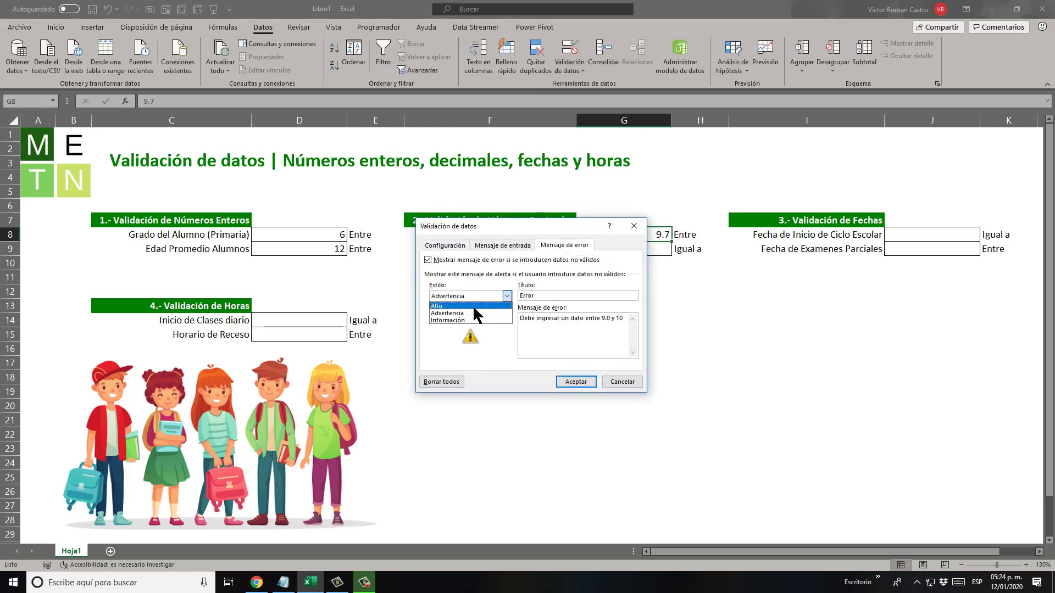
{"action": "left_click", "coordinate": [479, 302]}
{"action": "left_click", "coordinate": [568, 385]}
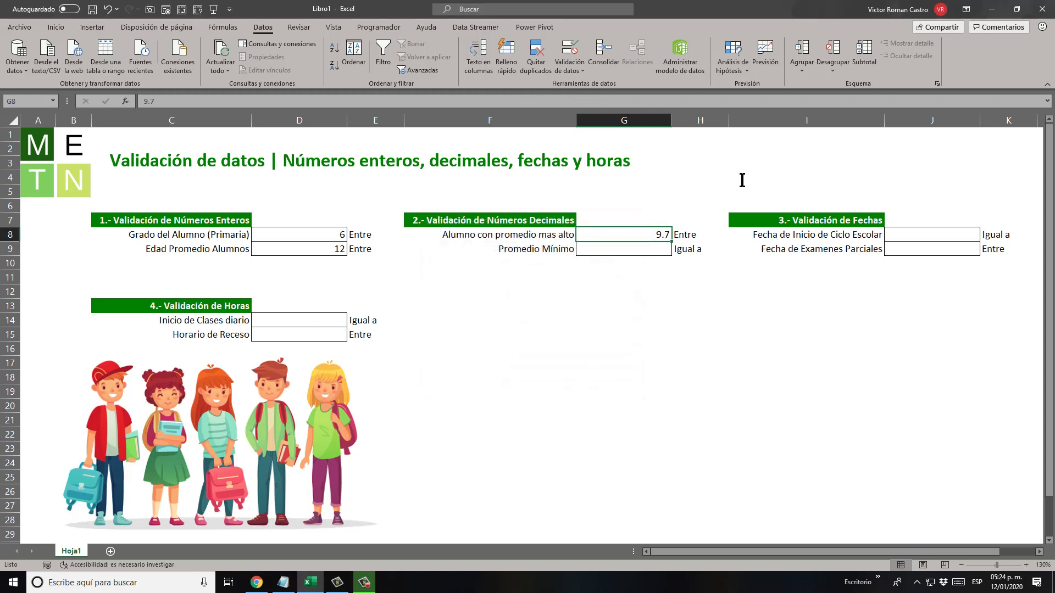
{"action": "left_click", "coordinate": [575, 44]}
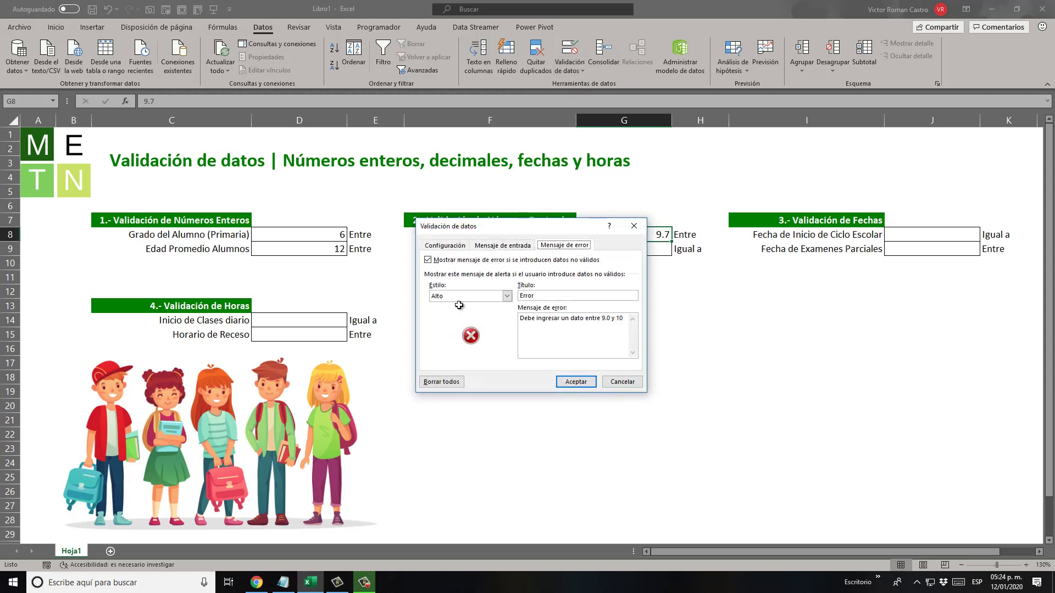
{"action": "key", "text": "Escape"}
Try 11 in G8 against the Alto alert, cancel the entry, and clear the cell's contents.
{"action": "type", "text": "11"}
{"action": "key", "text": "Return"}
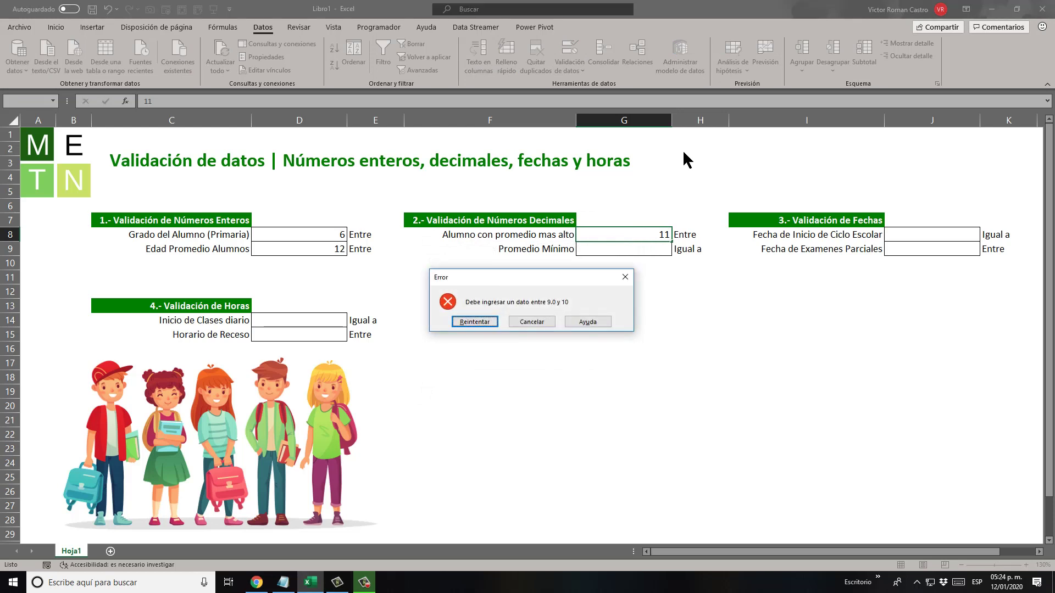
{"action": "key", "text": "Escape"}
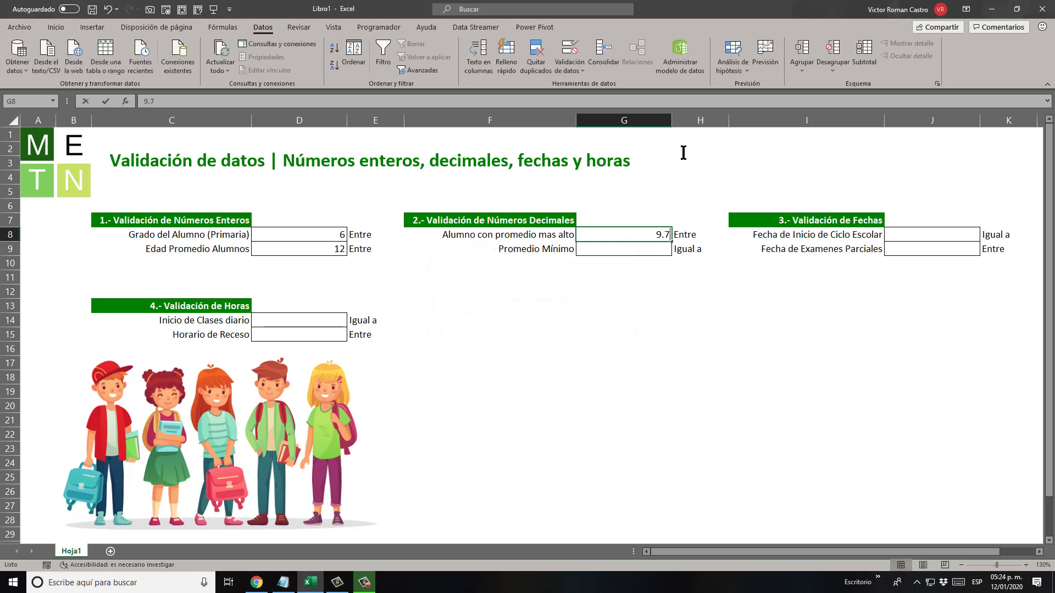
{"action": "key", "text": "Delete"}
{"action": "key", "text": "Return"}
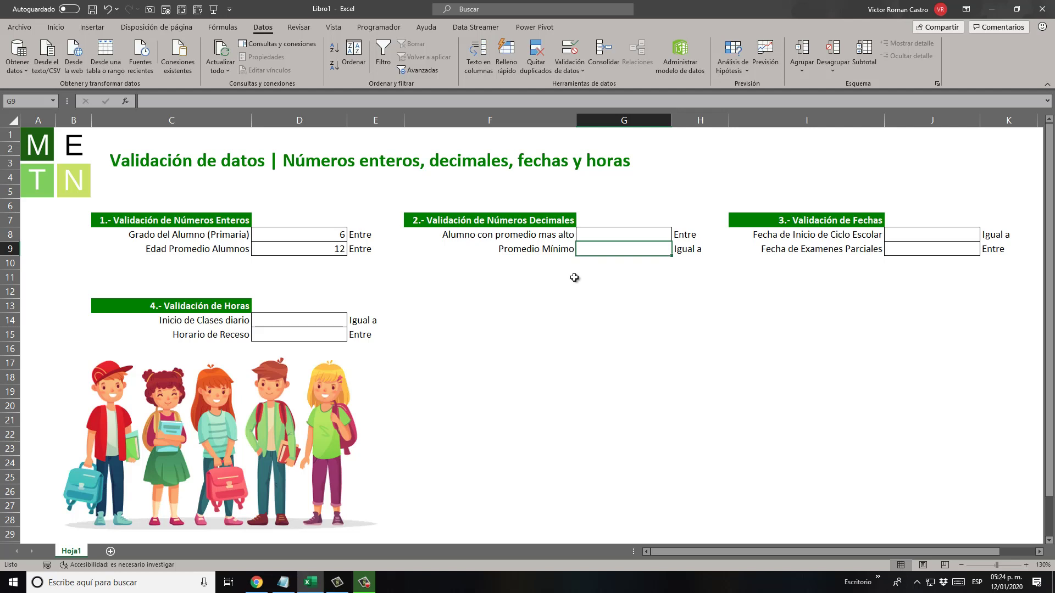
Restrict the minimum average cell G9 to a decimal equal to 8.0 with data validation.
{"action": "left_click", "coordinate": [687, 250]}
{"action": "left_click", "coordinate": [636, 248]}
{"action": "left_click", "coordinate": [576, 47]}
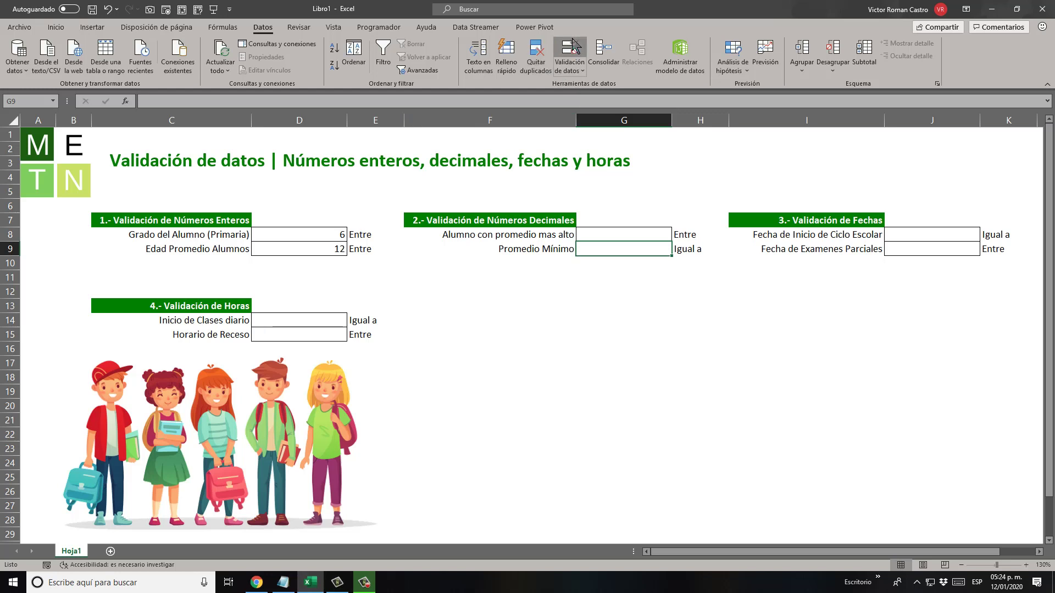
{"action": "left_click", "coordinate": [450, 246]}
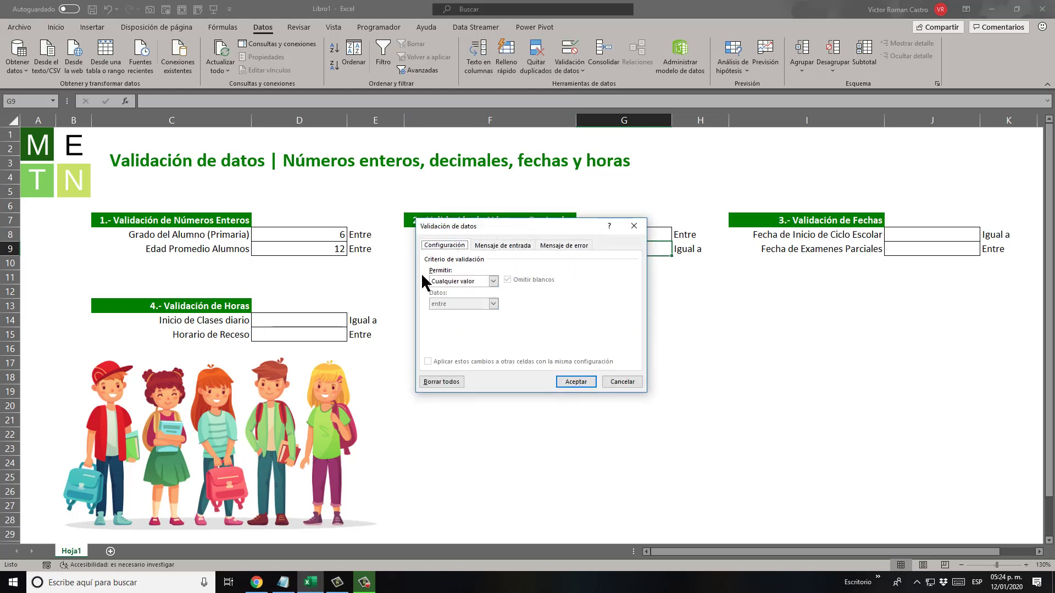
{"action": "left_click", "coordinate": [494, 281]}
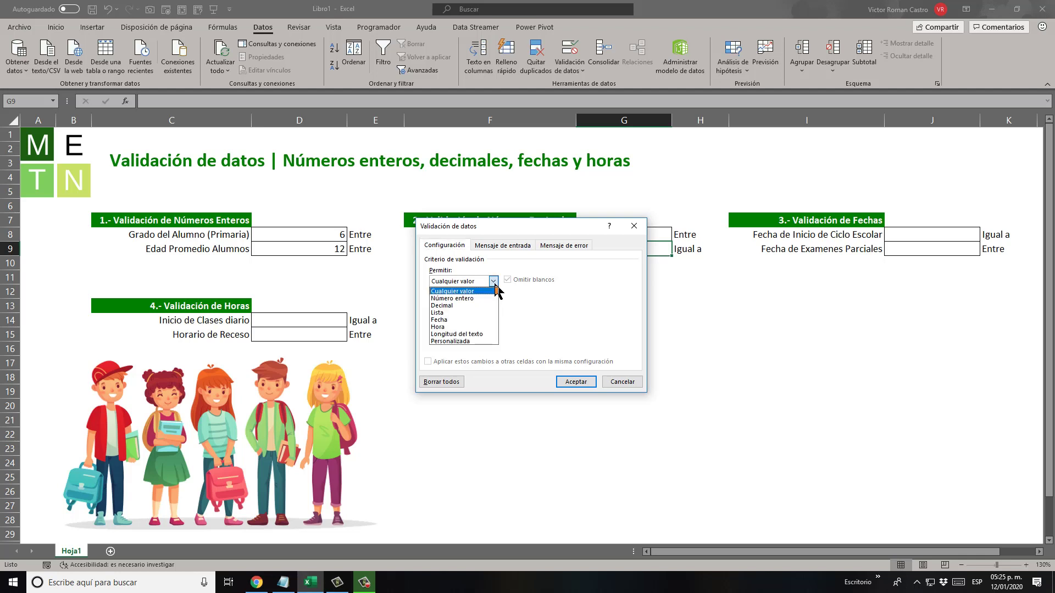
{"action": "left_click", "coordinate": [478, 305]}
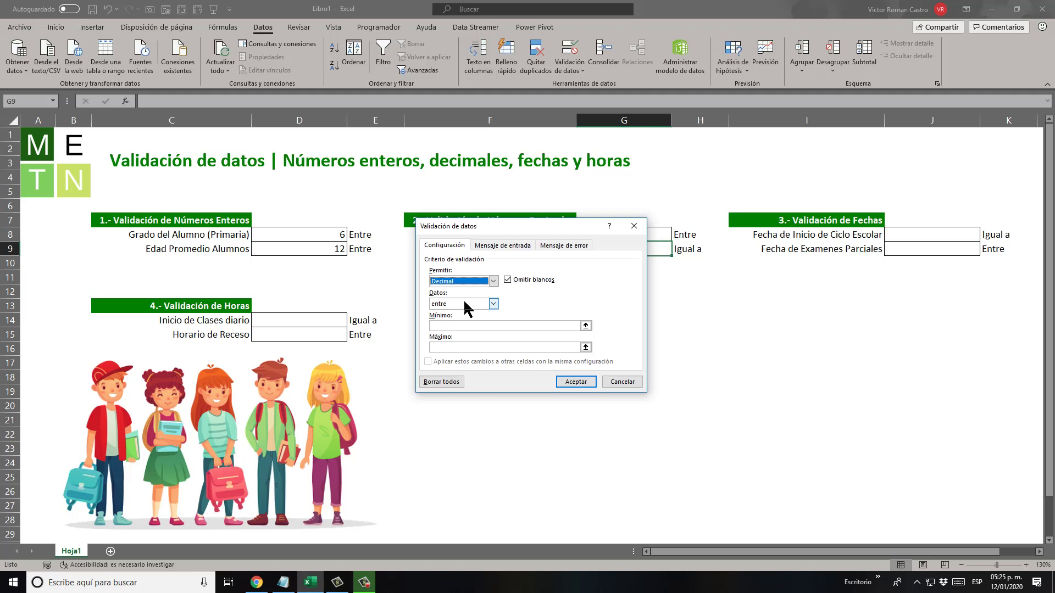
{"action": "left_click", "coordinate": [492, 304]}
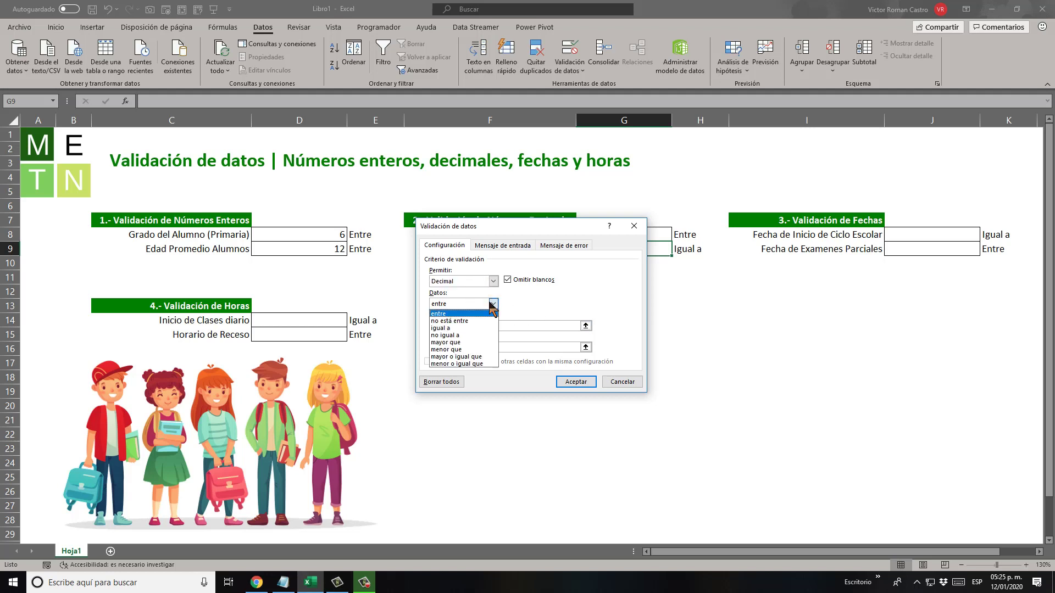
{"action": "left_click", "coordinate": [469, 328]}
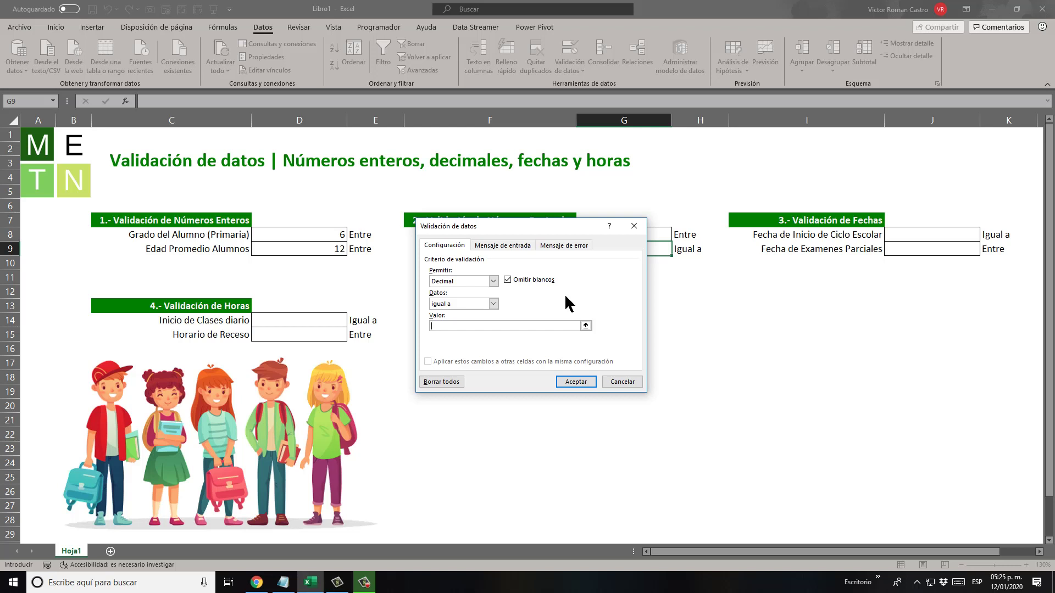
{"action": "type", "text": "8.0"}
{"action": "key", "text": "BackSpace"}
{"action": "key", "text": "BackSpace"}
{"action": "key", "text": "BackSpace"}
{"action": "type", "text": "8.0"}
{"action": "left_click", "coordinate": [577, 381]}
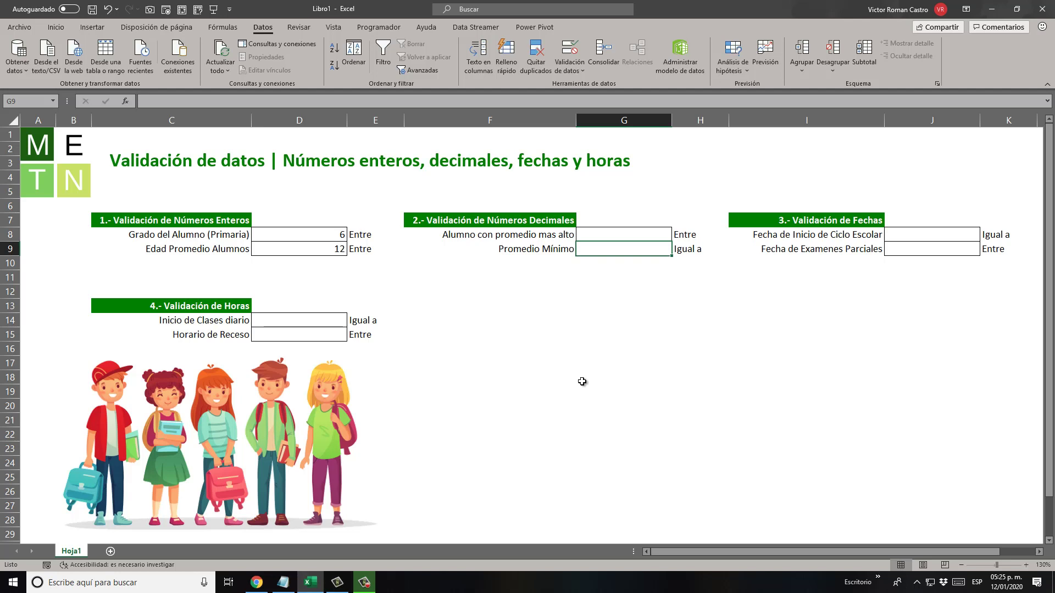
Try 9.0 in the minimum average cell G9, cancel the rejected entry, and enter 8.0 instead.
{"action": "type", "text": "9.0"}
{"action": "key", "text": "Return"}
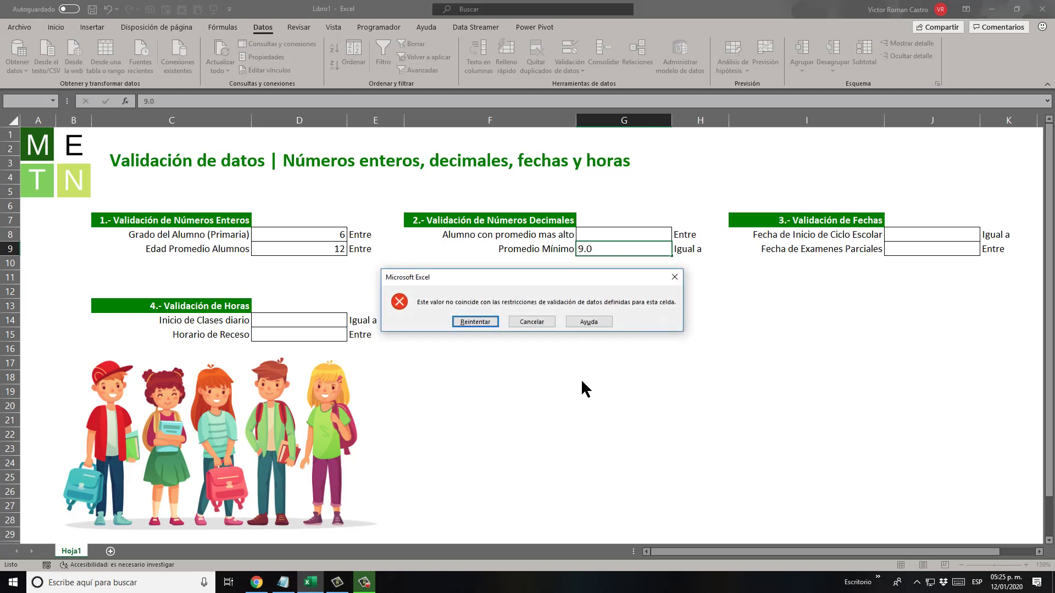
{"action": "key", "text": "Escape"}
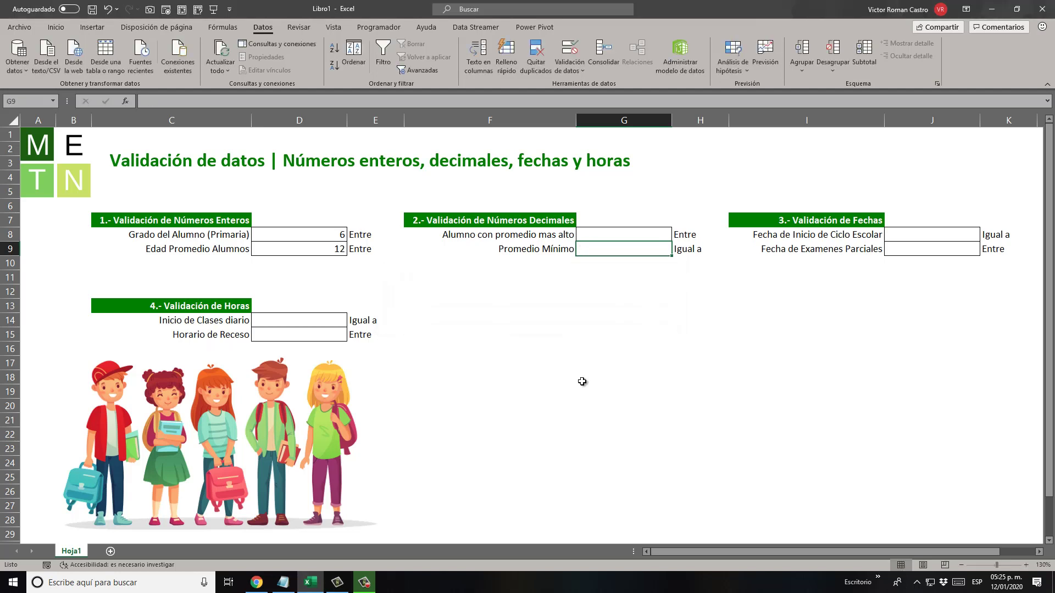
{"action": "type", "text": "8,0"}
{"action": "key", "text": "Return"}
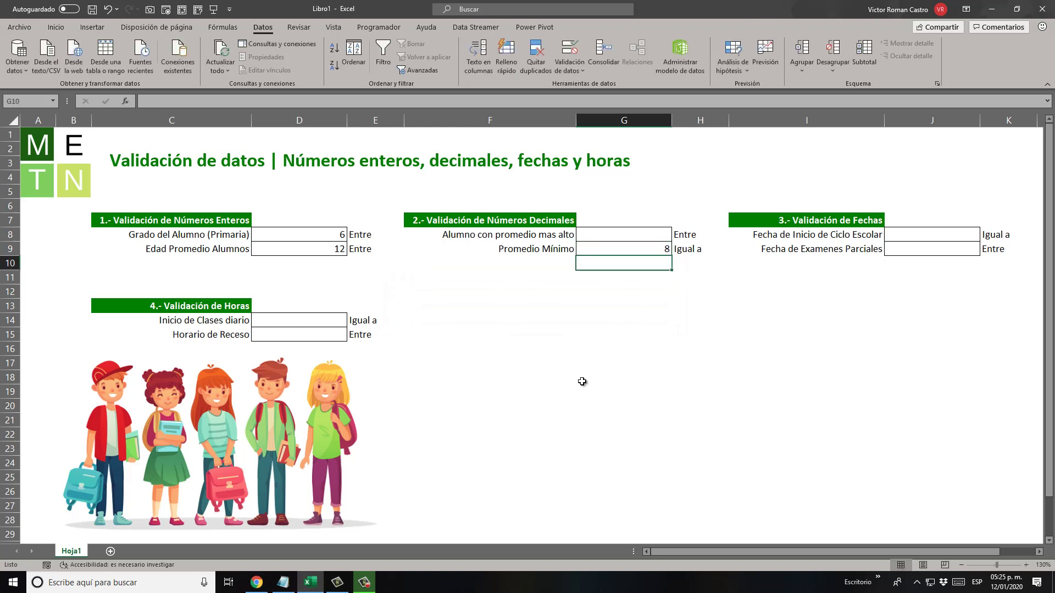
{"action": "key", "text": "Up"}
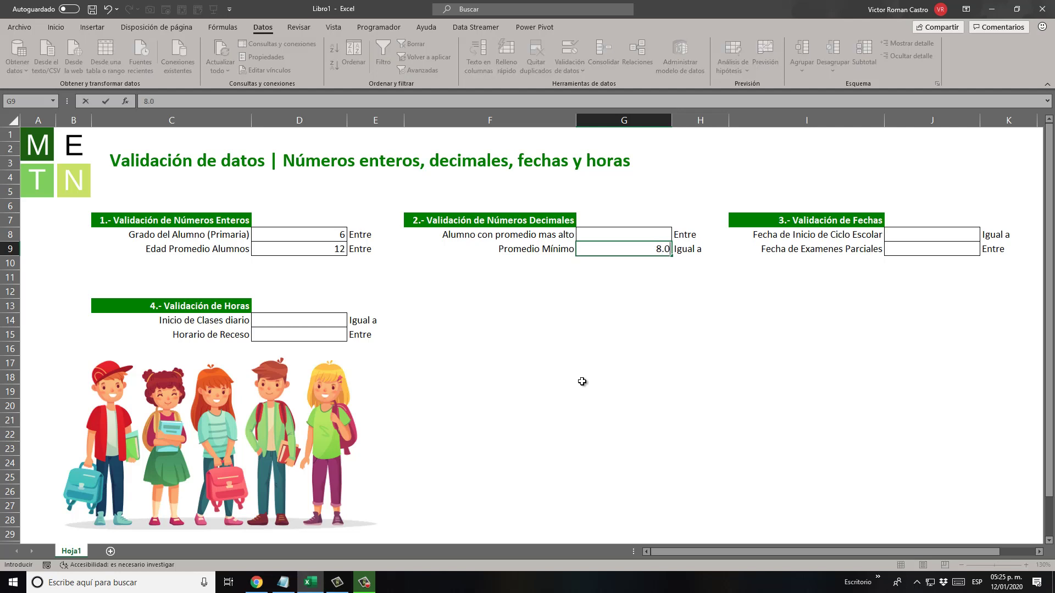
{"action": "key", "text": "Return"}
{"action": "key", "text": "Up"}
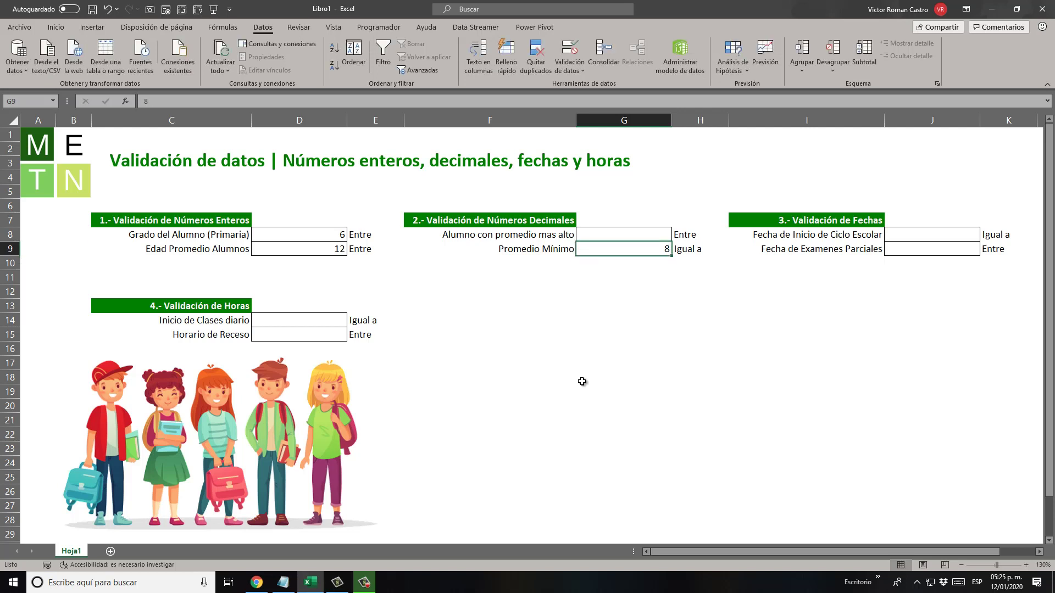
Test G9's decimal restriction by trying 5, 7.9 and 8.1, cancelling each entry.
{"action": "type", "text": "9"}
{"action": "key", "text": "Return"}
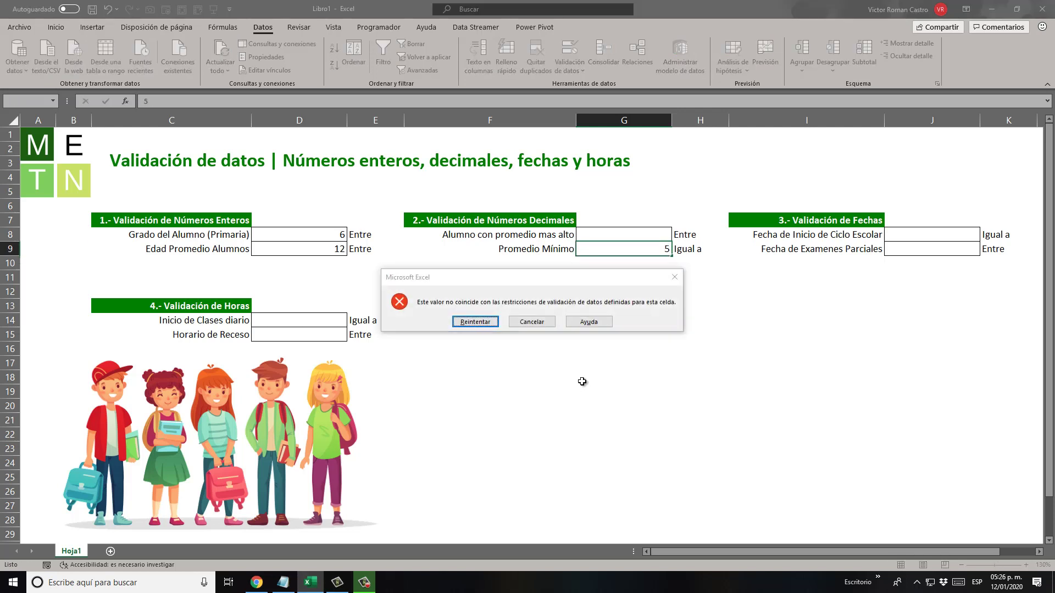
{"action": "key", "text": "Escape"}
{"action": "type", "text": "7.5"}
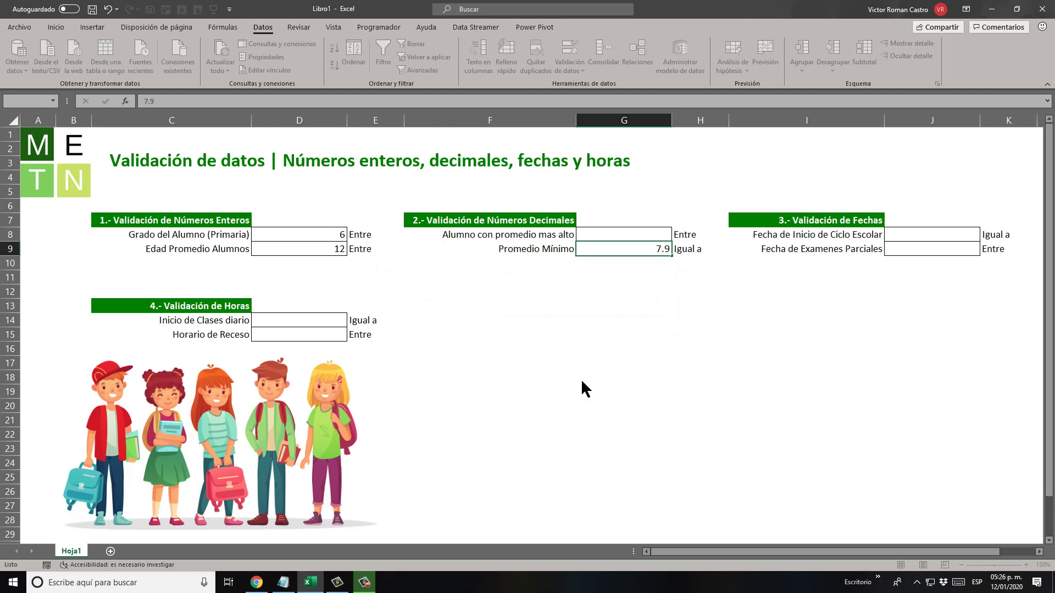
{"action": "key", "text": "Return"}
{"action": "key", "text": "Escape"}
{"action": "type", "text": "8.1"}
{"action": "key", "text": "Return"}
{"action": "key", "text": "Escape"}
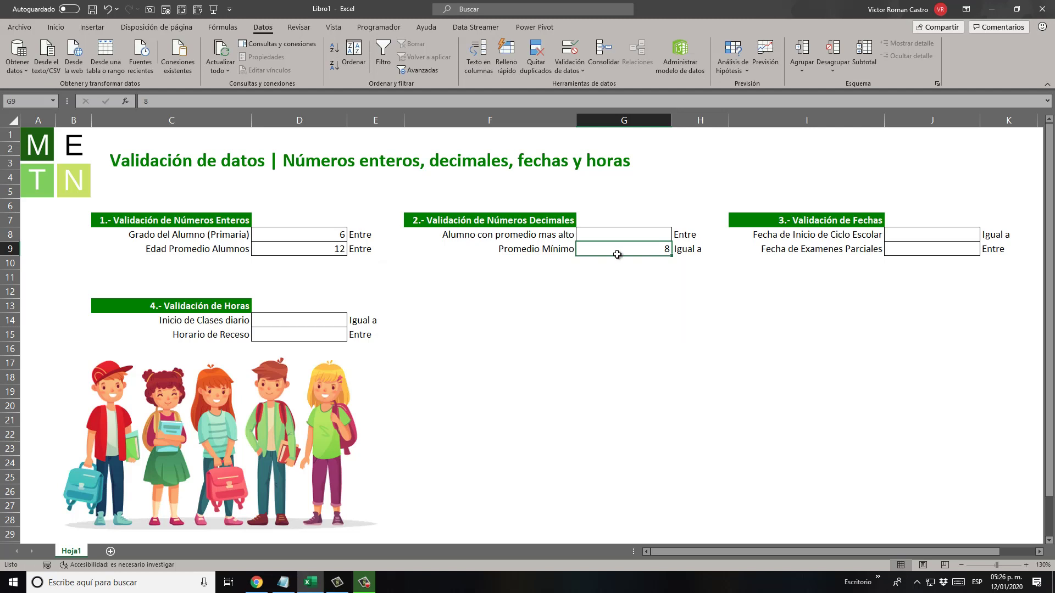
Restrict the school-year start date cell J8 to a date equal to 15/08/2020 with data validation.
{"action": "left_click", "coordinate": [707, 255]}
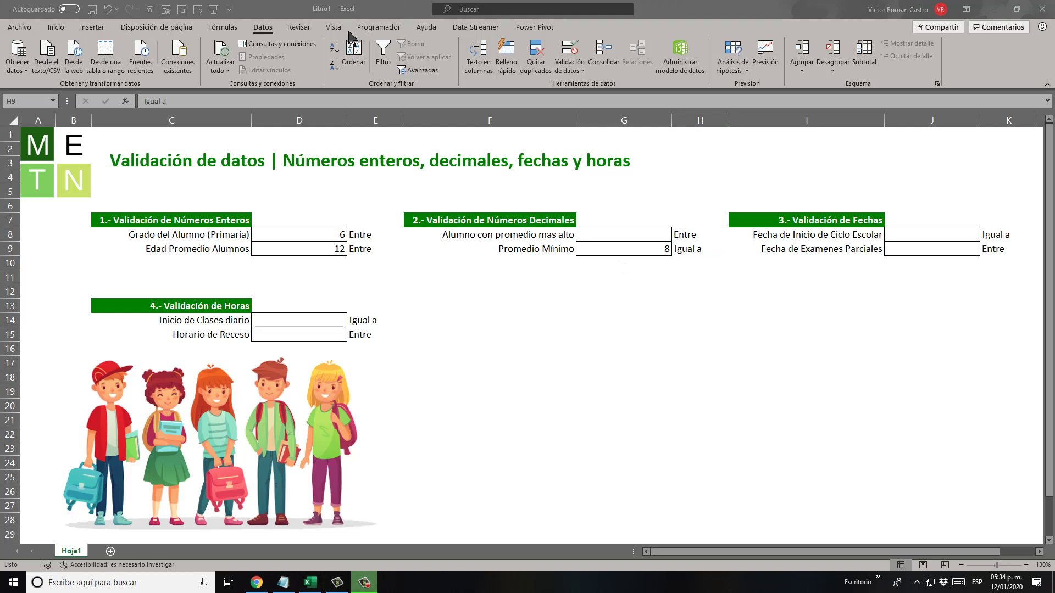
{"action": "left_click", "coordinate": [828, 220]}
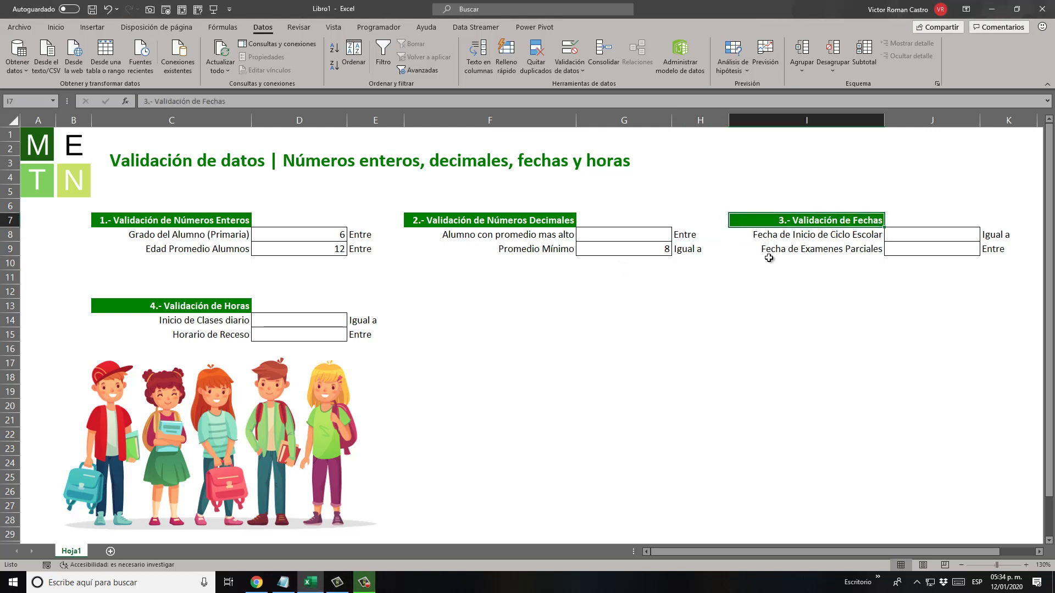
{"action": "left_click", "coordinate": [922, 237]}
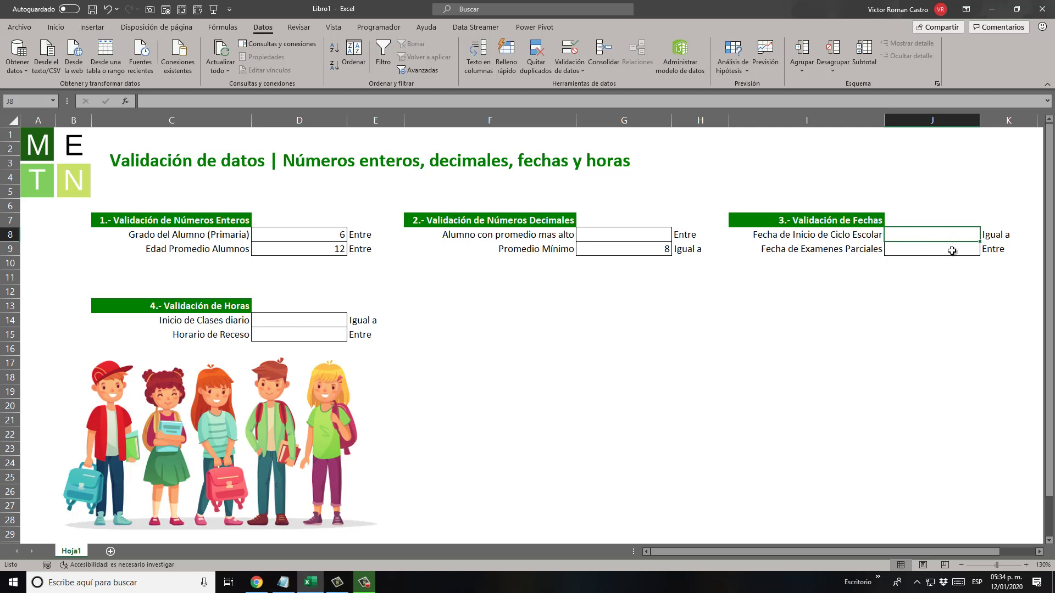
{"action": "left_click", "coordinate": [569, 49]}
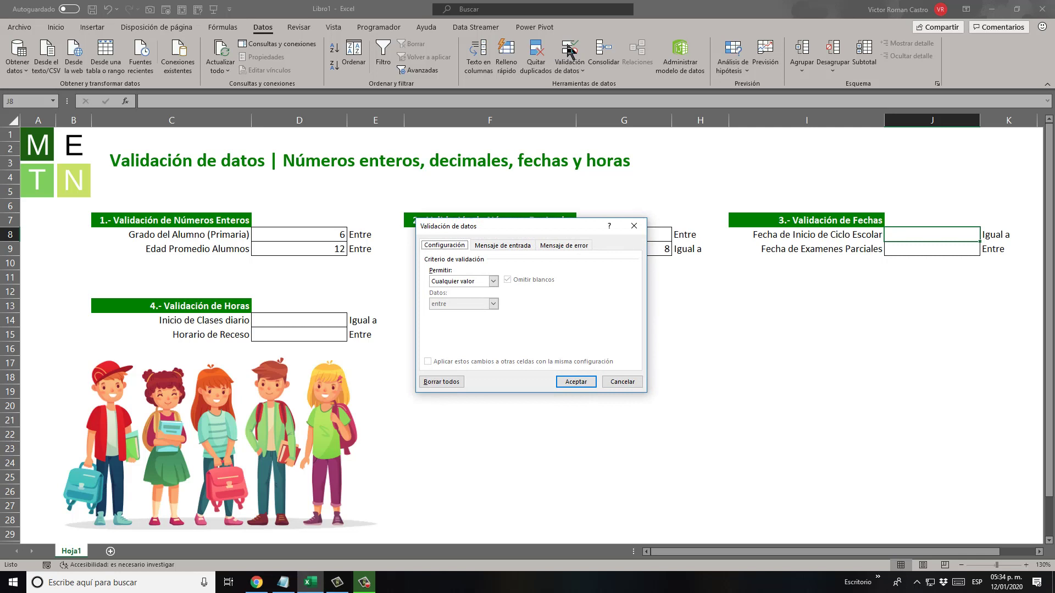
{"action": "left_click", "coordinate": [492, 281]}
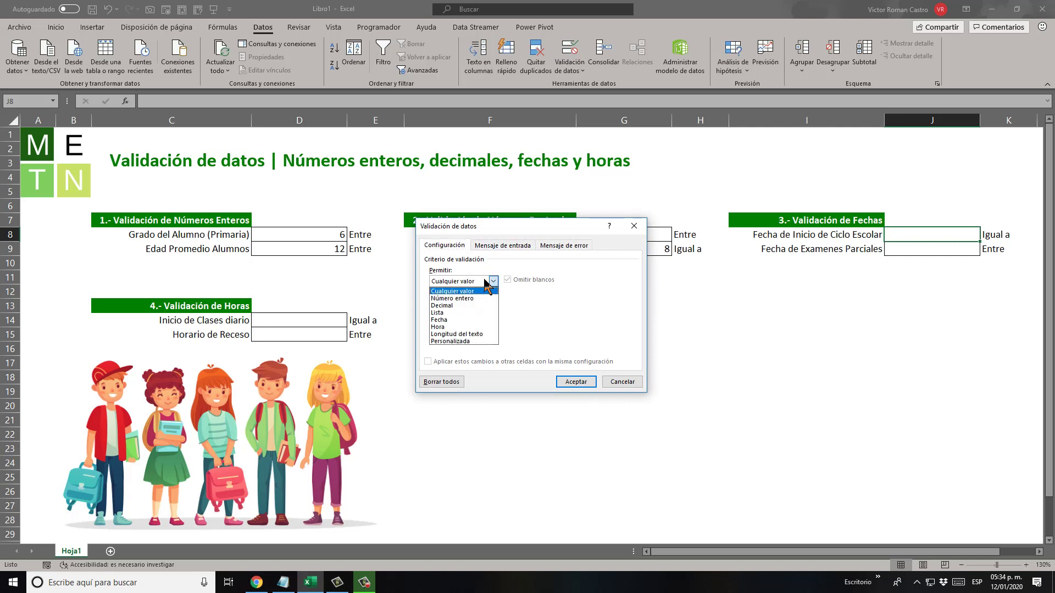
{"action": "left_click", "coordinate": [473, 320]}
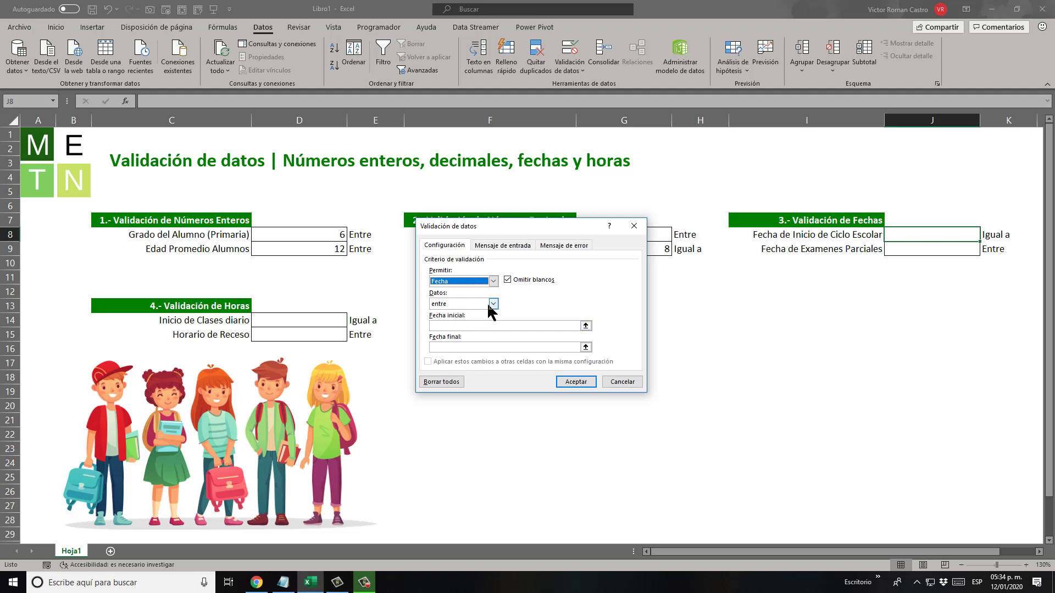
{"action": "left_click", "coordinate": [488, 306]}
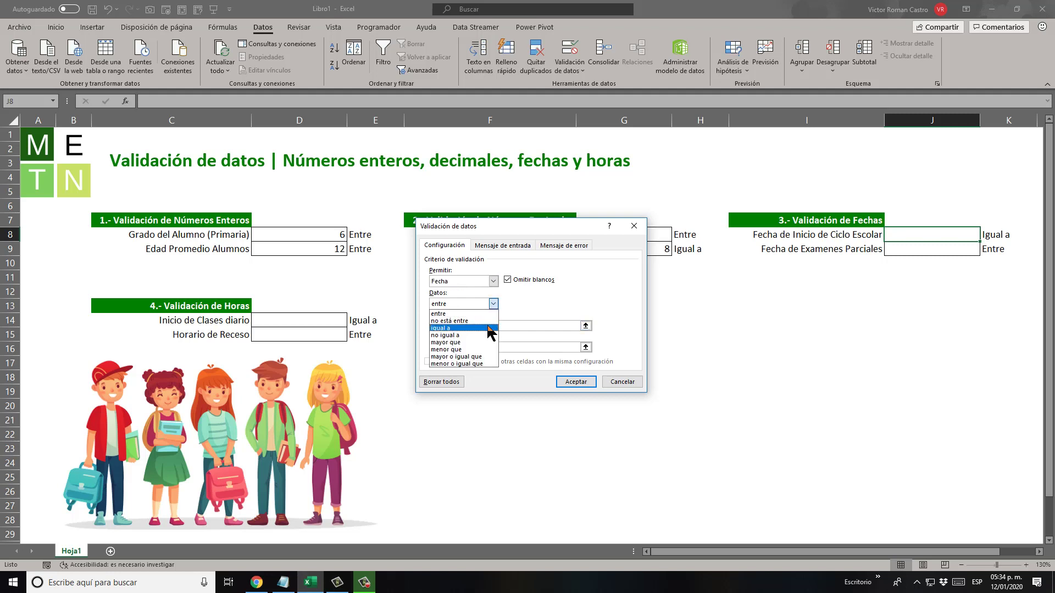
{"action": "left_click", "coordinate": [490, 328]}
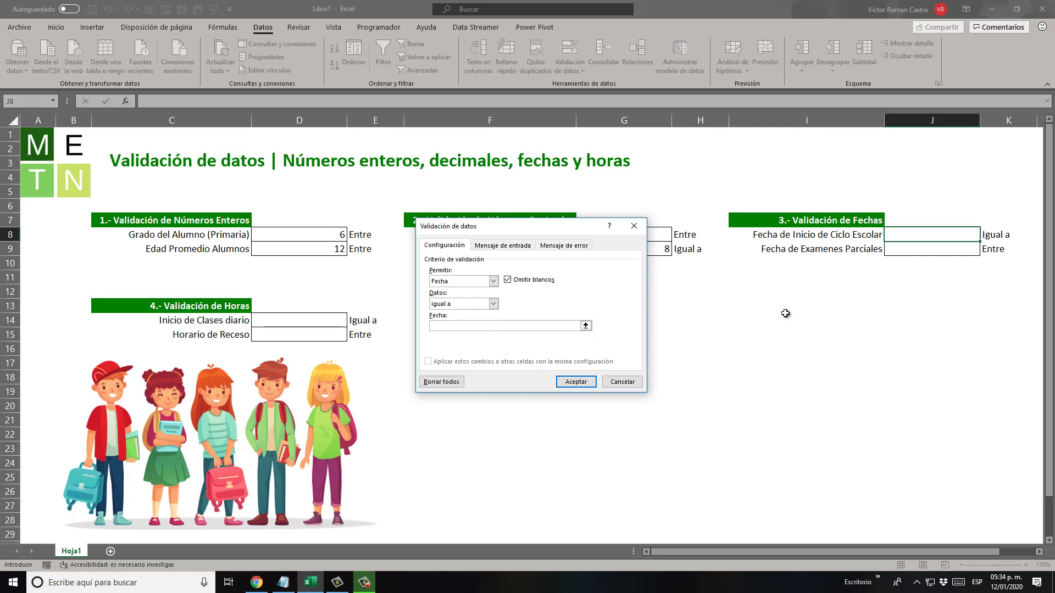
{"action": "type", "text": "15/08/2020"}
{"action": "left_click", "coordinate": [574, 383]}
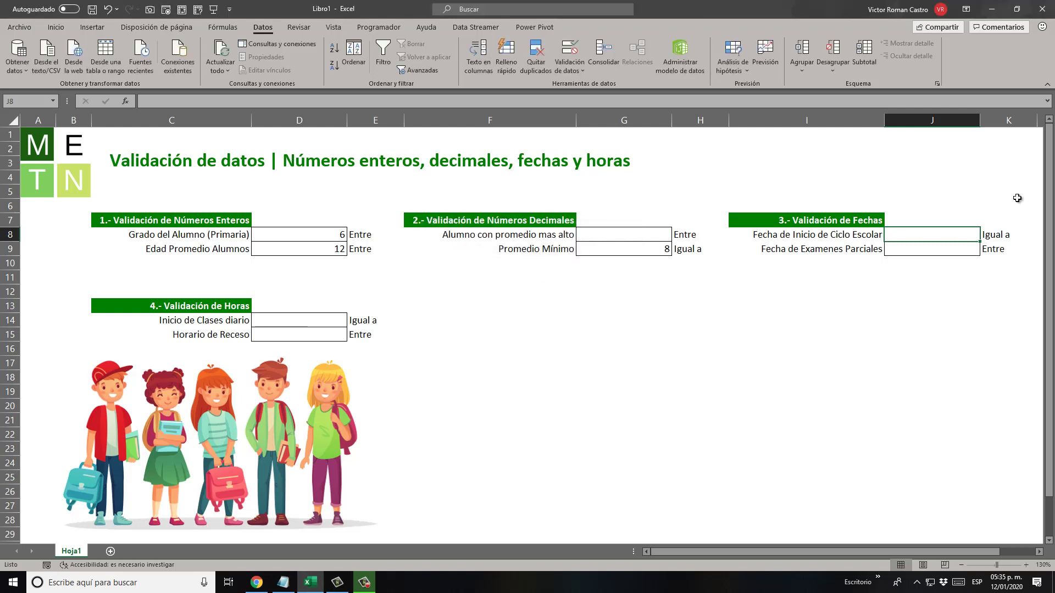
Enter 15/08/2020 as the school-year start date in J8.
{"action": "type", "text": "15/08"}
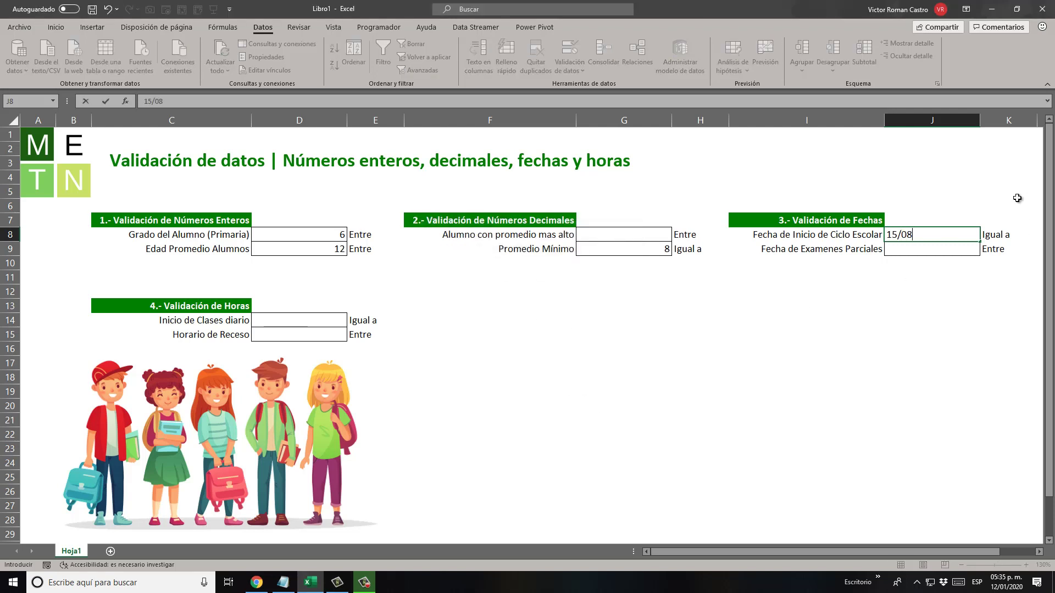
{"action": "type", "text": "/2020"}
{"action": "key", "text": "Return"}
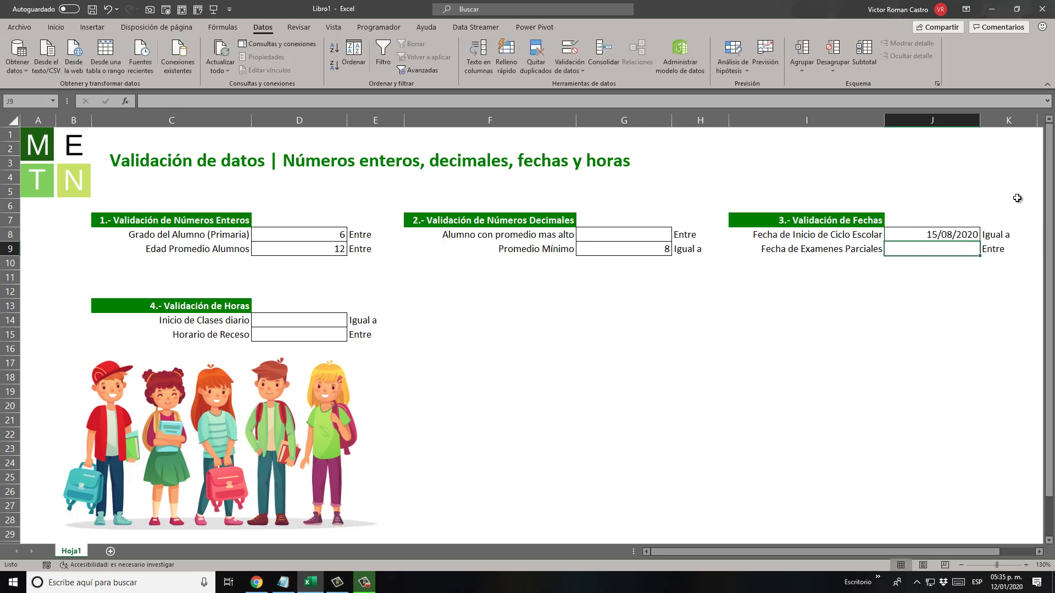
Try 16/08/2020 in J8 to test the date restriction, and cancel the entry.
{"action": "key", "text": "Up"}
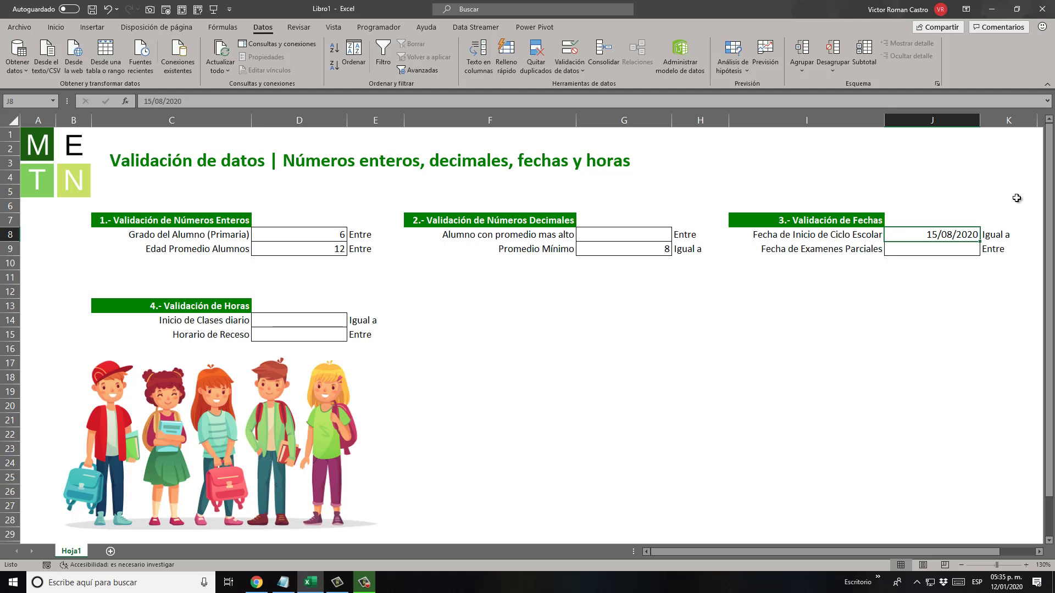
{"action": "type", "text": "16/0"}
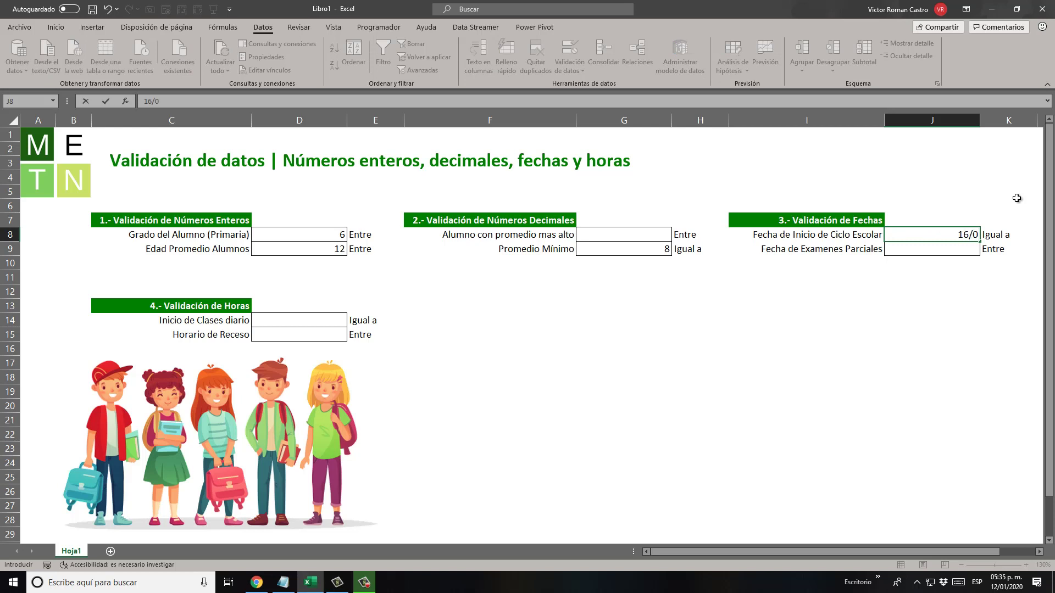
{"action": "type", "text": "8/2020"}
{"action": "key", "text": "Return"}
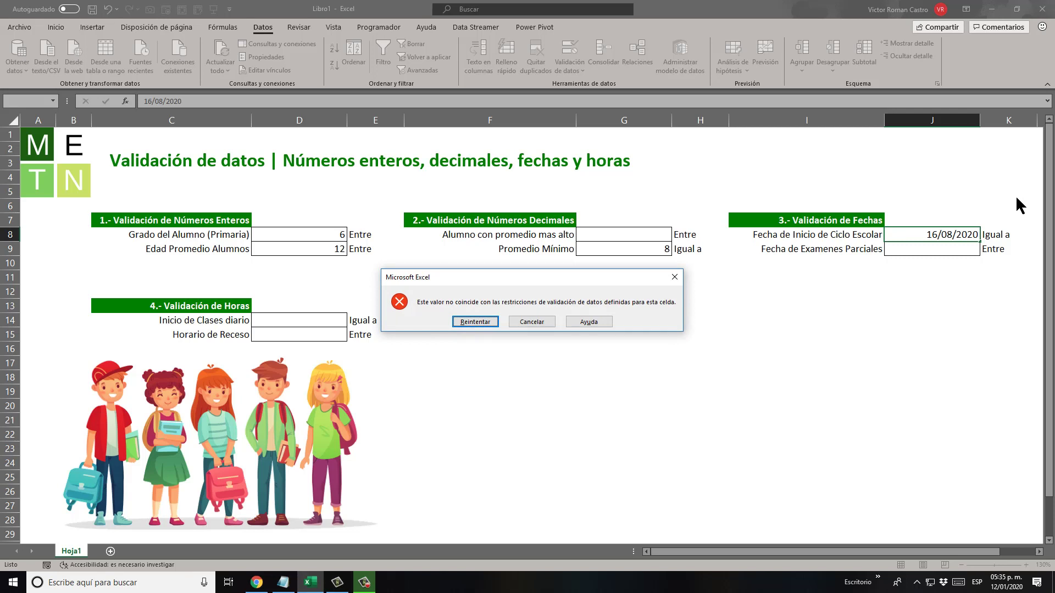
{"action": "key", "text": "Escape"}
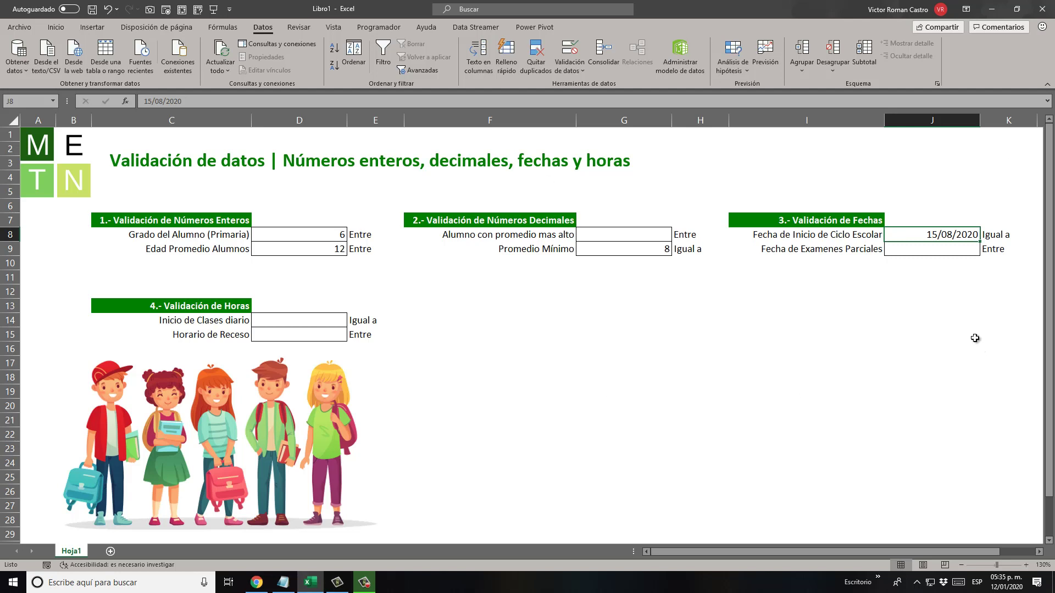
Restrict the partial exam date cell J9 to dates between 01/09/2020 and 01/12/2020 with data validation.
{"action": "left_click", "coordinate": [928, 250]}
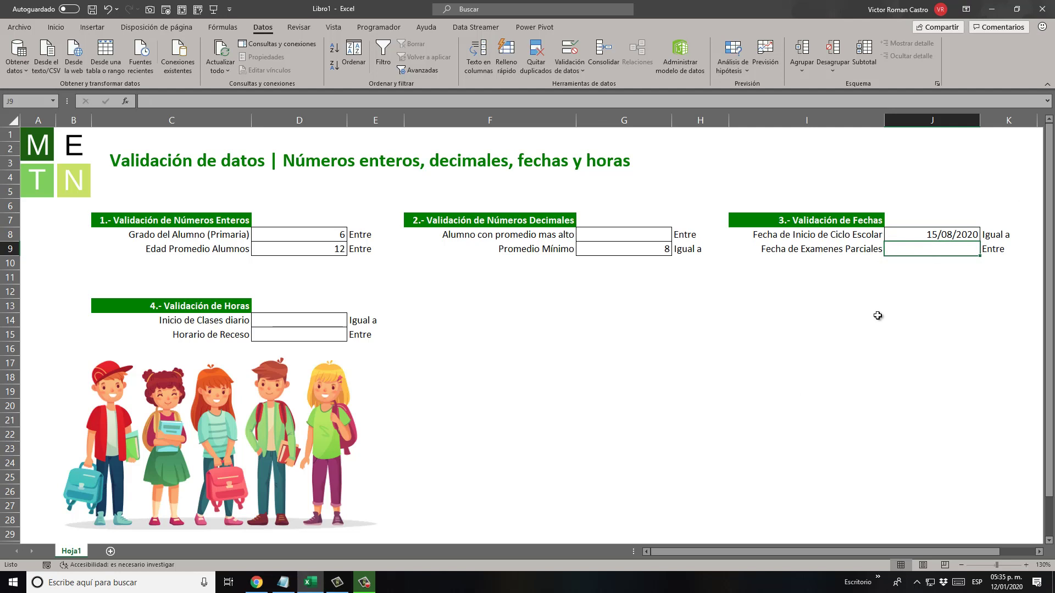
{"action": "left_click", "coordinate": [572, 49]}
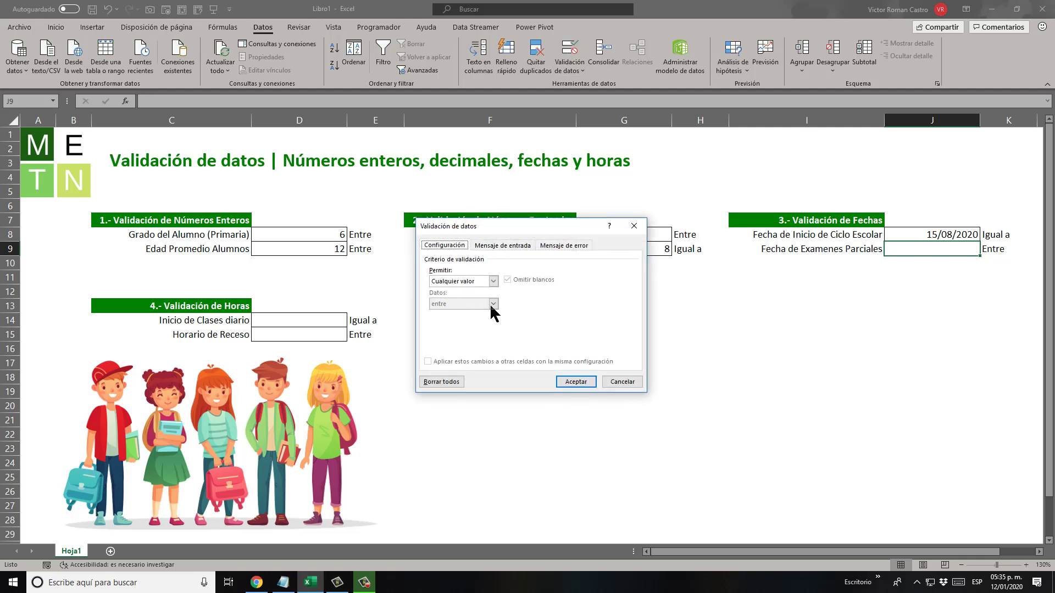
{"action": "left_click", "coordinate": [492, 281]}
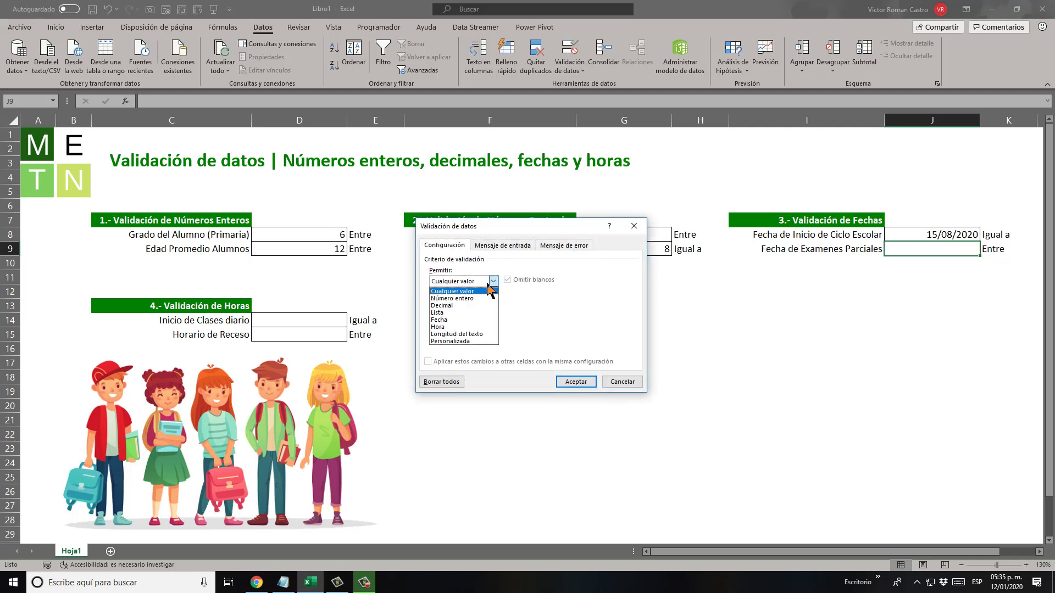
{"action": "left_click", "coordinate": [466, 319]}
{"action": "left_click", "coordinate": [461, 326]}
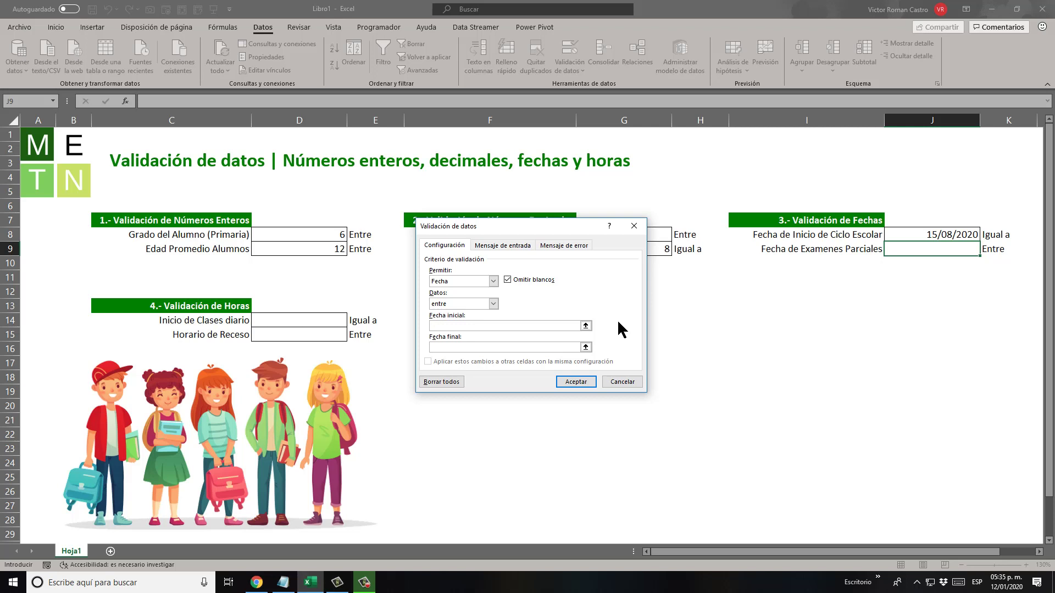
{"action": "type", "text": "01/09/2020"}
{"action": "left_click", "coordinate": [506, 347]}
{"action": "type", "text": "01/12/2020"}
{"action": "left_click", "coordinate": [579, 387]}
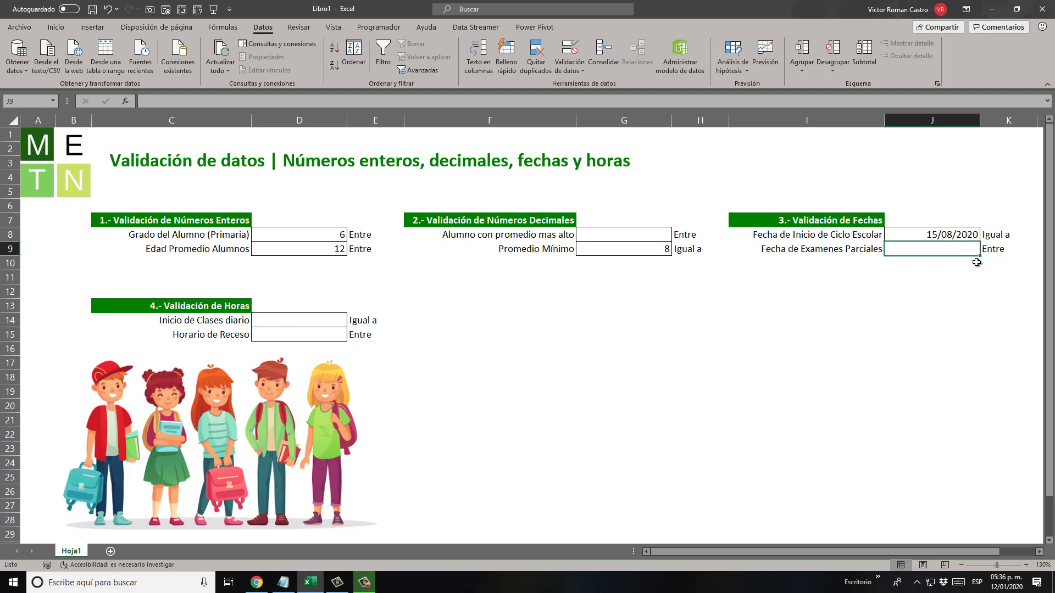
Try 31/08/2020 in J9, choose to retry at the error alert, and enter 01/12/2020 instead.
{"action": "type", "text": "31/08/2"}
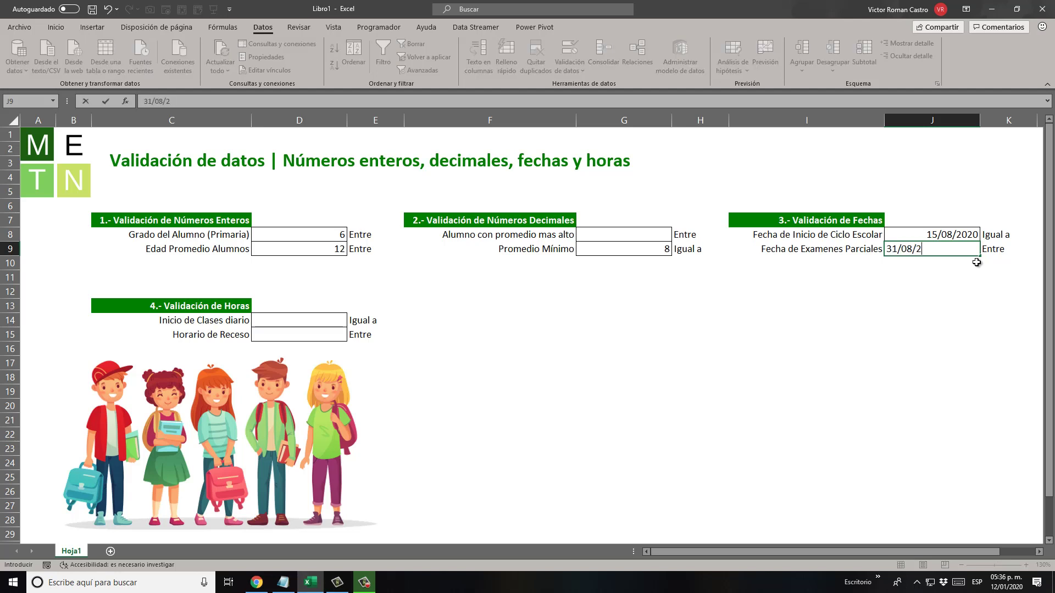
{"action": "type", "text": "020"}
{"action": "key", "text": "Return"}
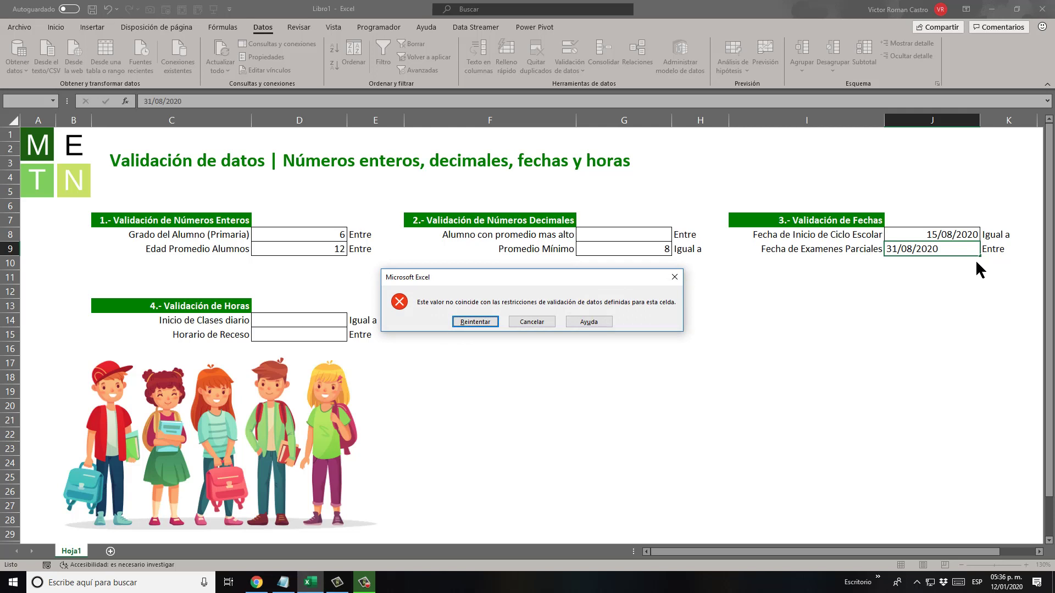
{"action": "key", "text": "Return"}
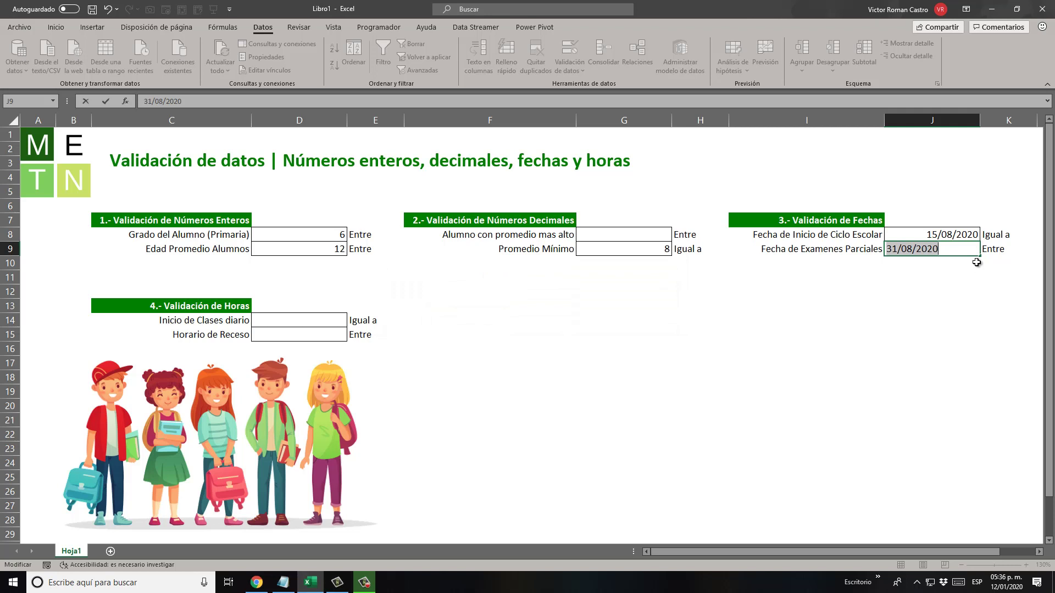
{"action": "type", "text": "01/12/2"}
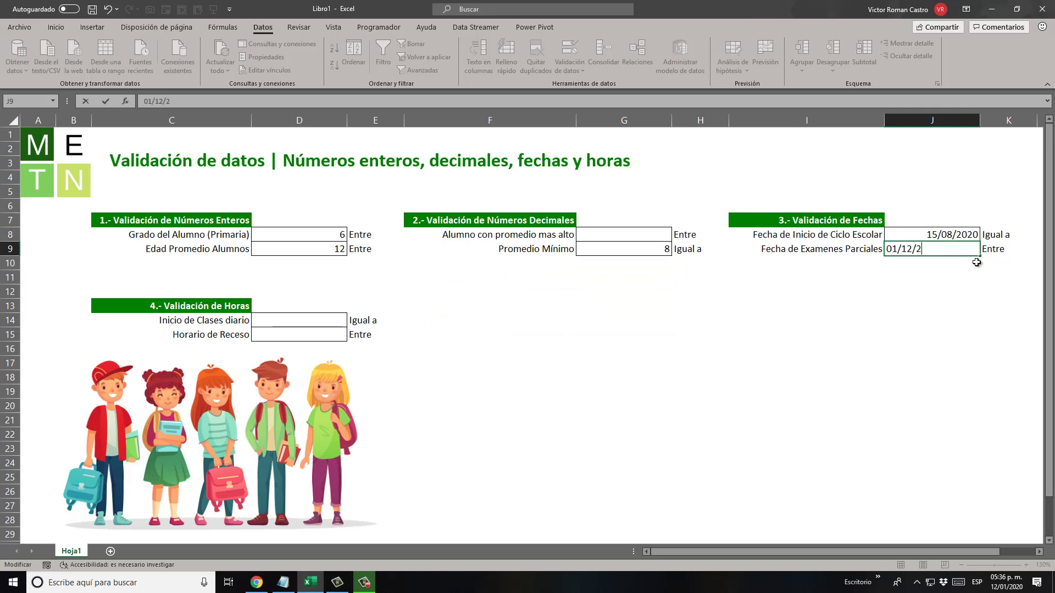
{"action": "type", "text": "020"}
{"action": "key", "text": "Return"}
Replace the partial exam date in J9 with 10/10/2020.
{"action": "key", "text": "Up"}
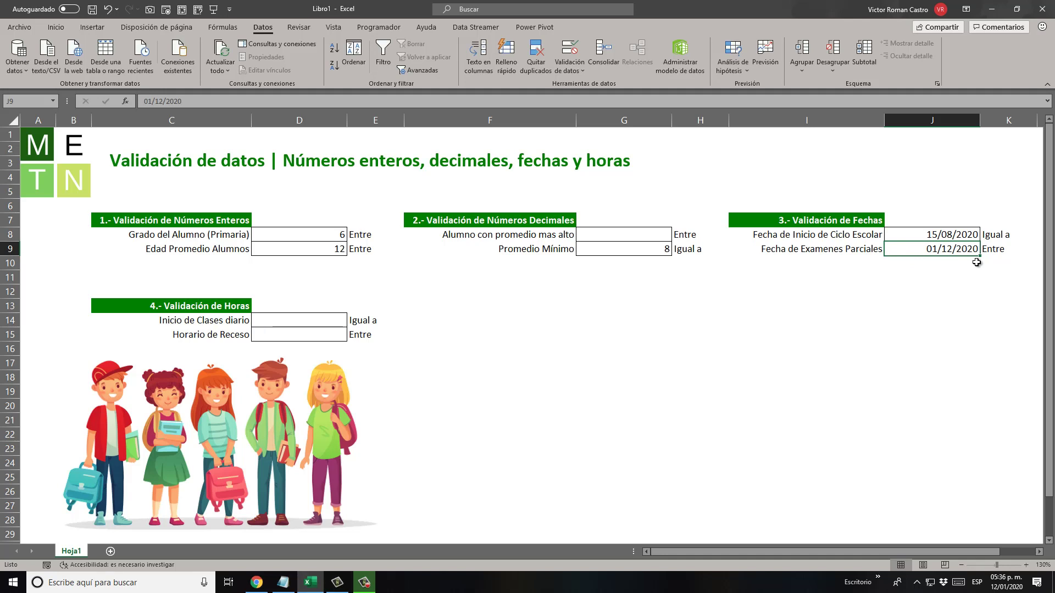
{"action": "type", "text": "10/"}
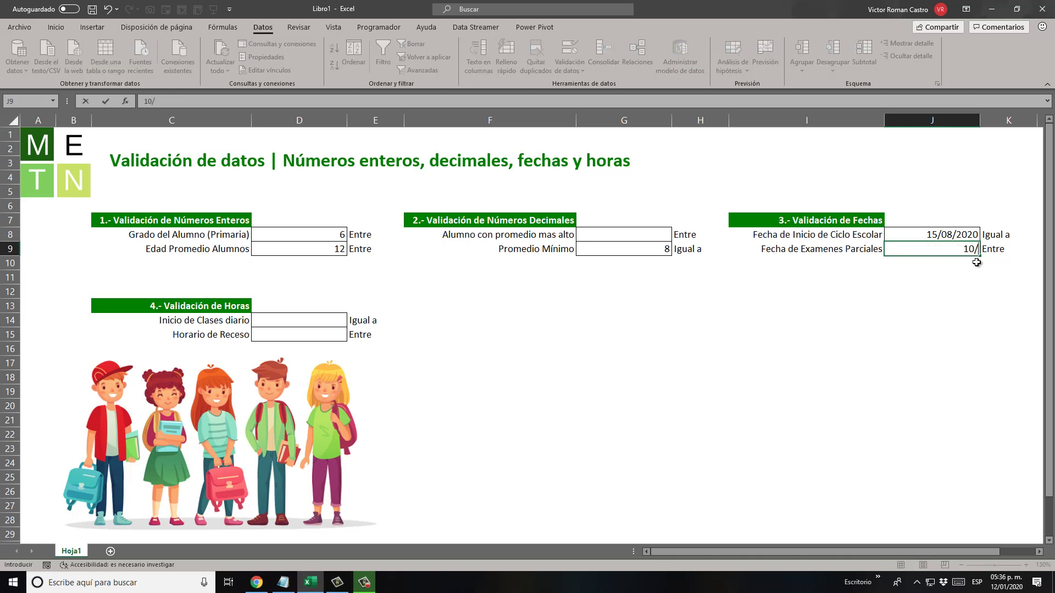
{"action": "type", "text": "10/2020"}
{"action": "key", "text": "Return"}
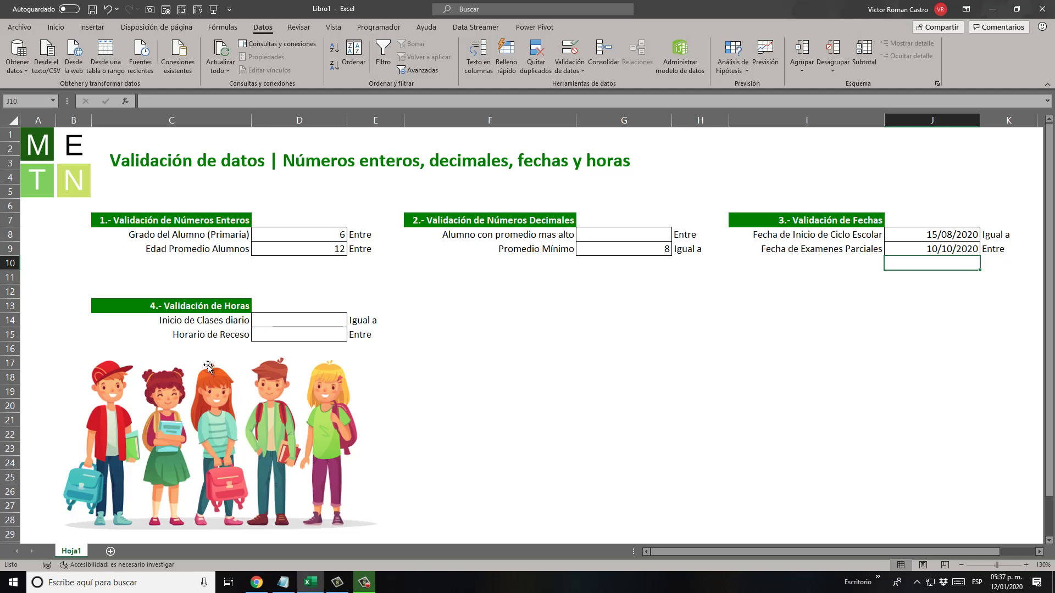
Restrict the daily class start cell D14 to a time equal to 7:00 with data validation.
{"action": "left_click", "coordinate": [320, 322]}
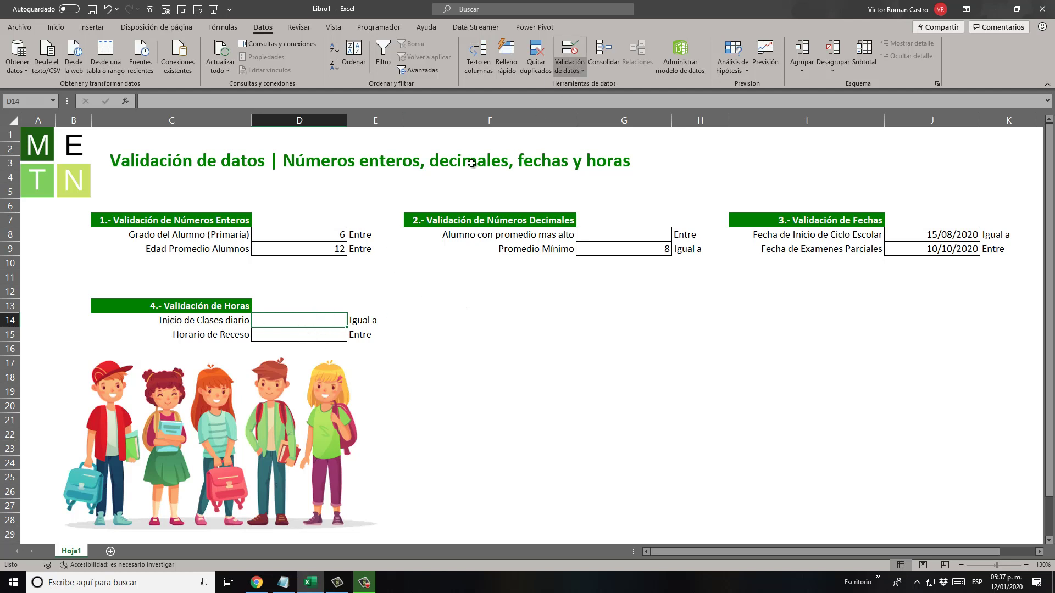
{"action": "left_click", "coordinate": [571, 53]}
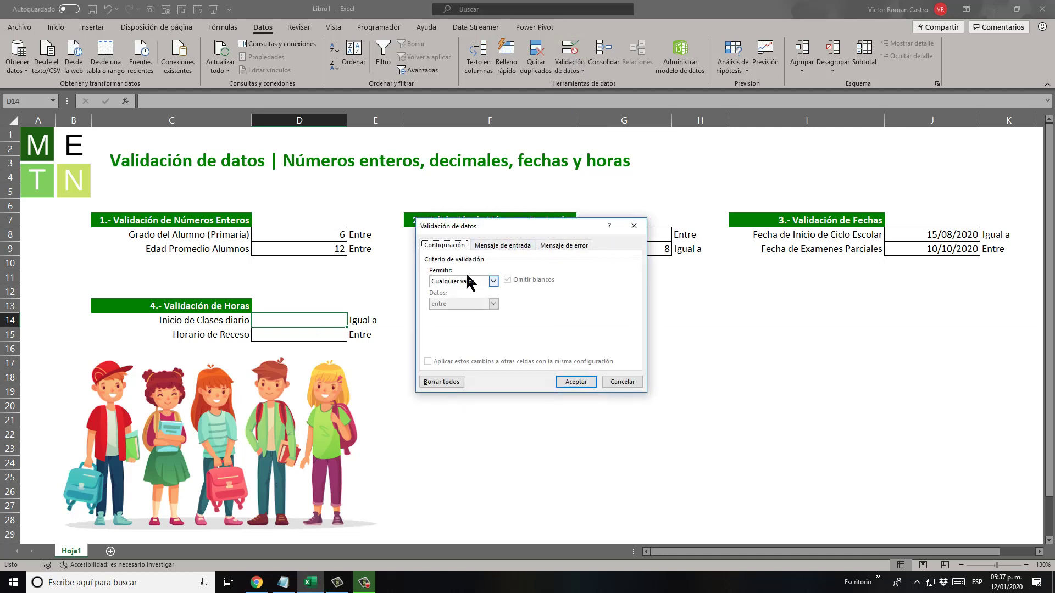
{"action": "left_click", "coordinate": [493, 282]}
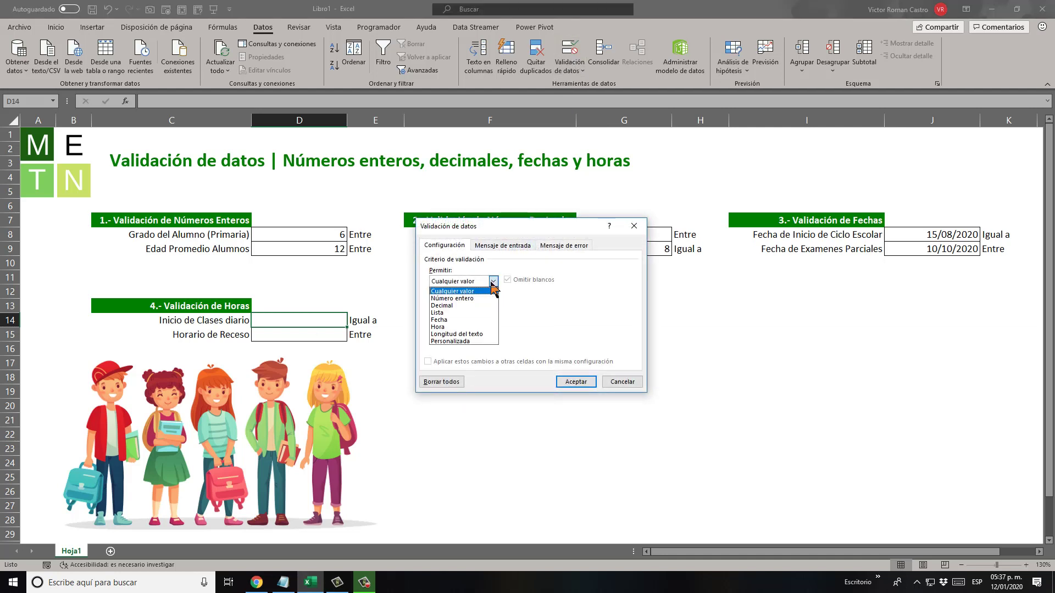
{"action": "left_click", "coordinate": [465, 328]}
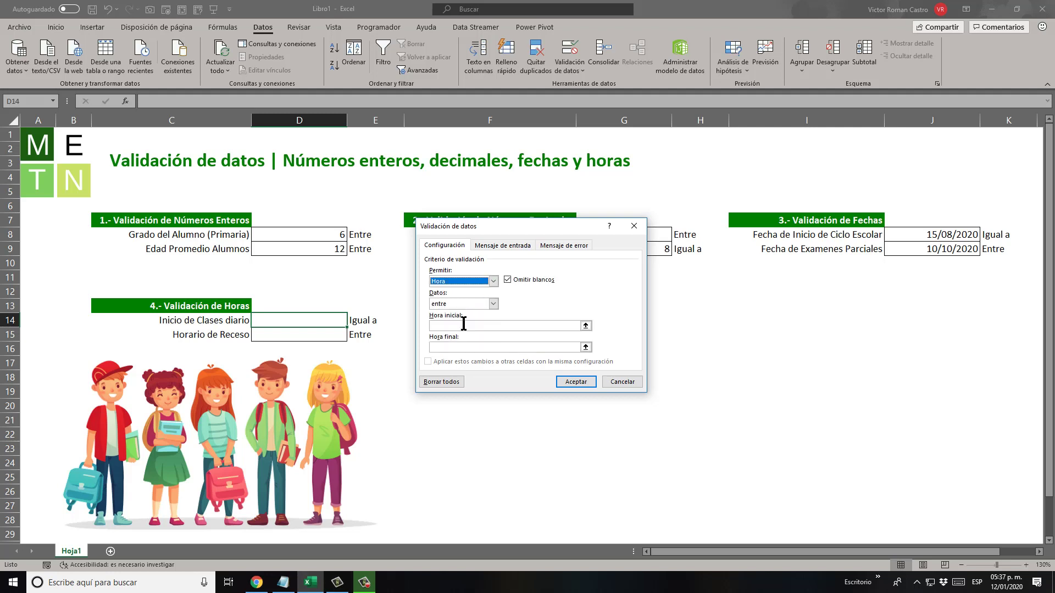
{"action": "left_click", "coordinate": [492, 304]}
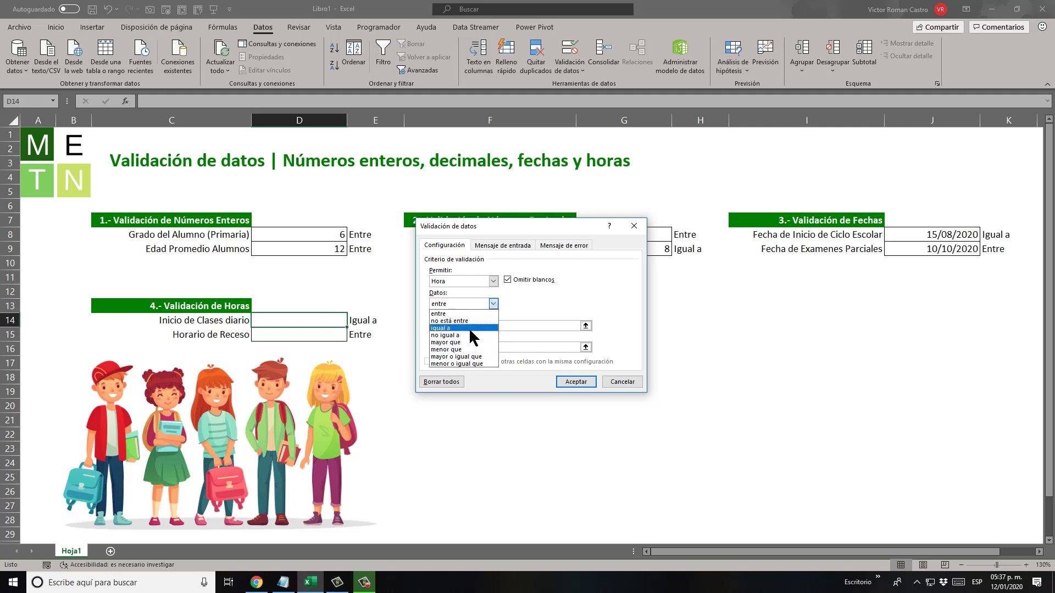
{"action": "left_click", "coordinate": [469, 327]}
{"action": "left_click", "coordinate": [476, 325]}
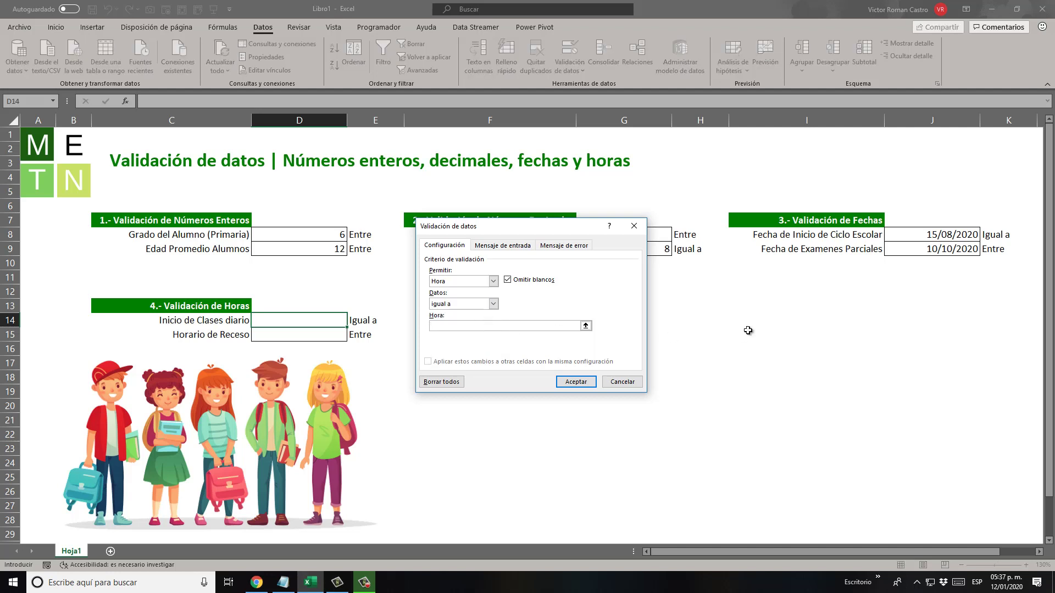
{"action": "type", "text": "7:00"}
{"action": "left_click", "coordinate": [575, 382]}
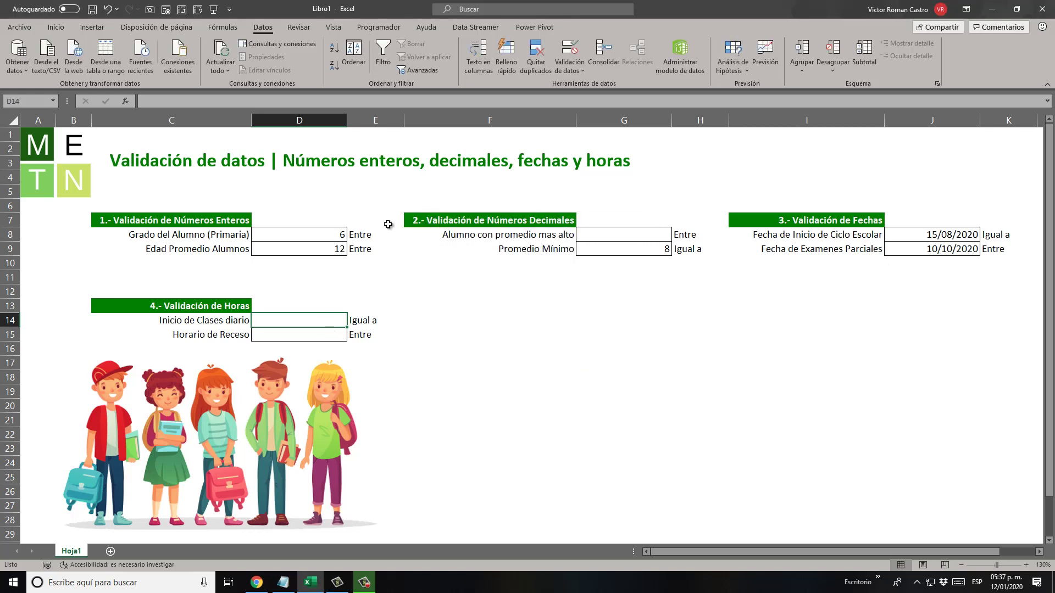
Try 7:01 in D14, cancel the rejected entry, and enter 7:00 as the class start time.
{"action": "type", "text": "7:01"}
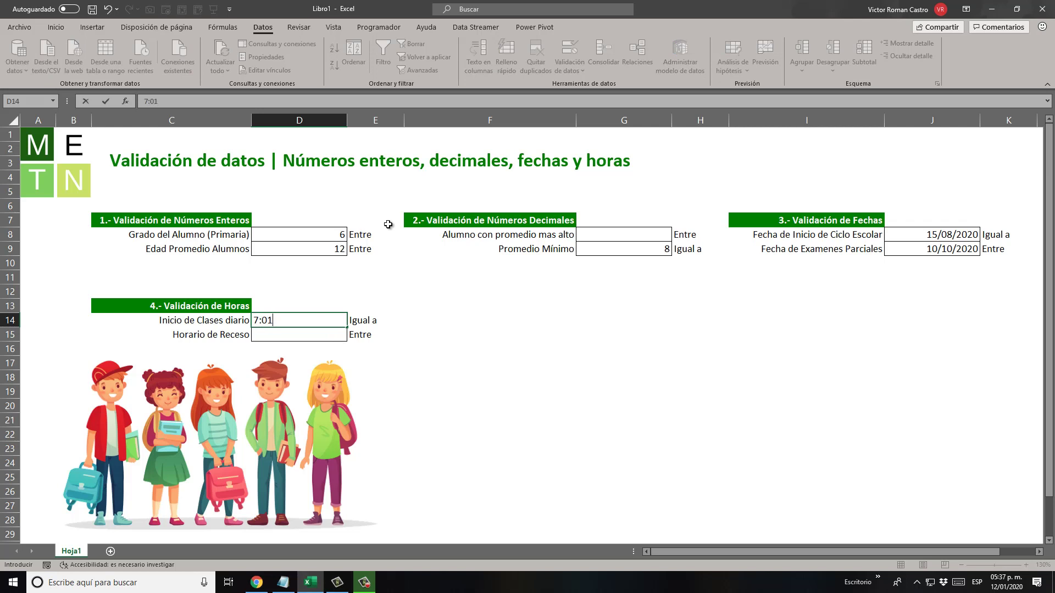
{"action": "key", "text": "Return"}
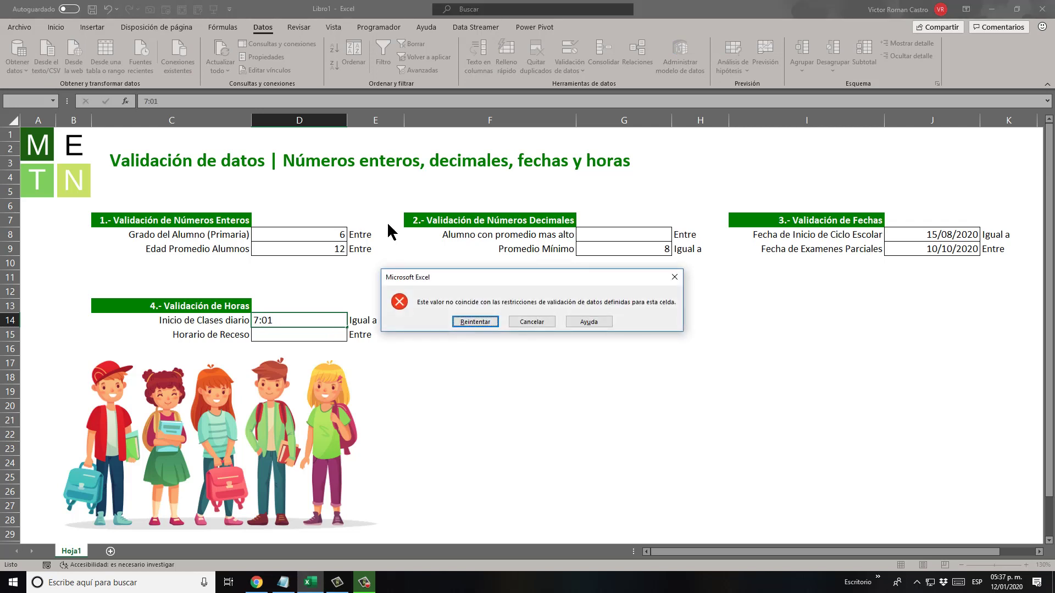
{"action": "key", "text": "Escape"}
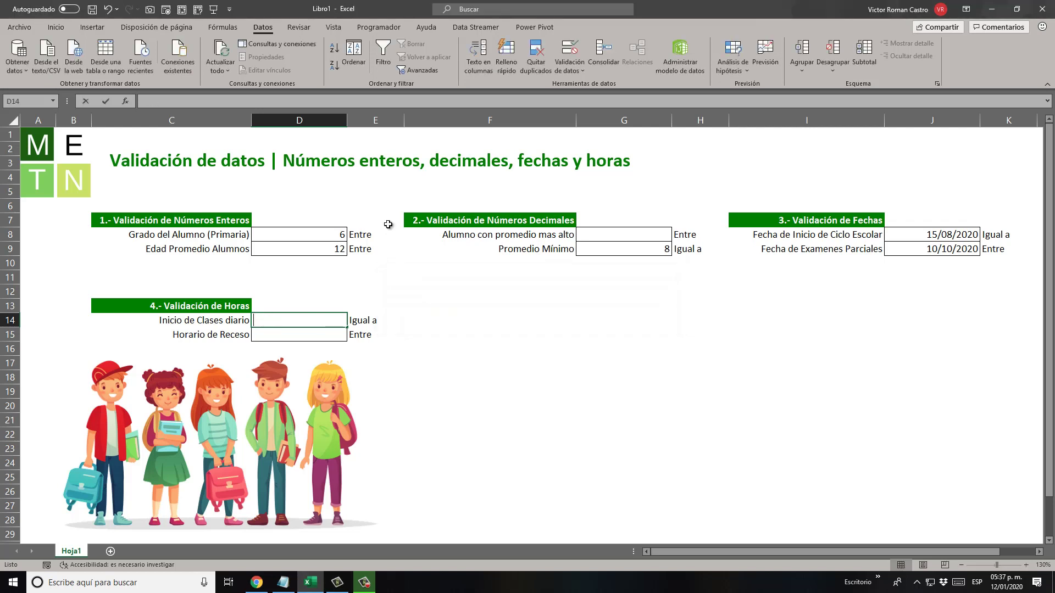
{"action": "type", "text": "7:00"}
{"action": "key", "text": "Return"}
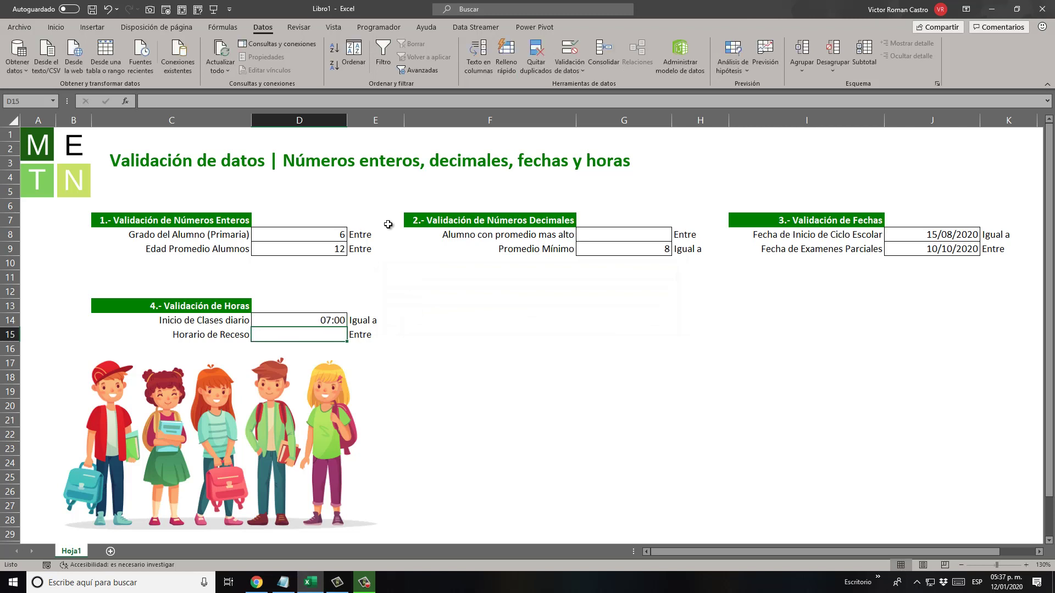
{"action": "key", "text": "Up"}
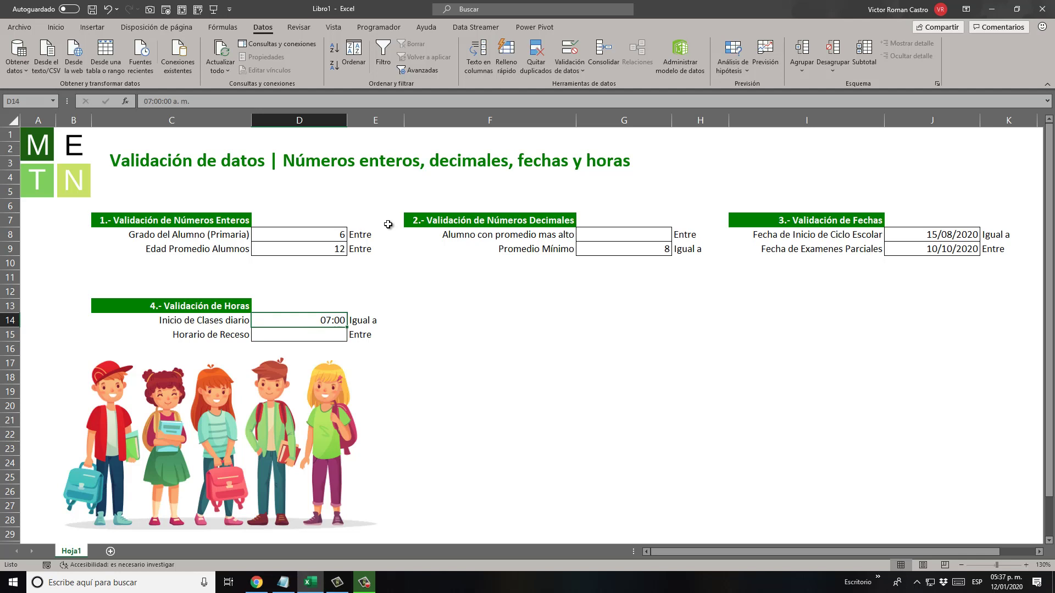
Restrict the recess time cell D15 to times between 10:00 and 11:30 with data validation.
{"action": "left_click", "coordinate": [284, 332]}
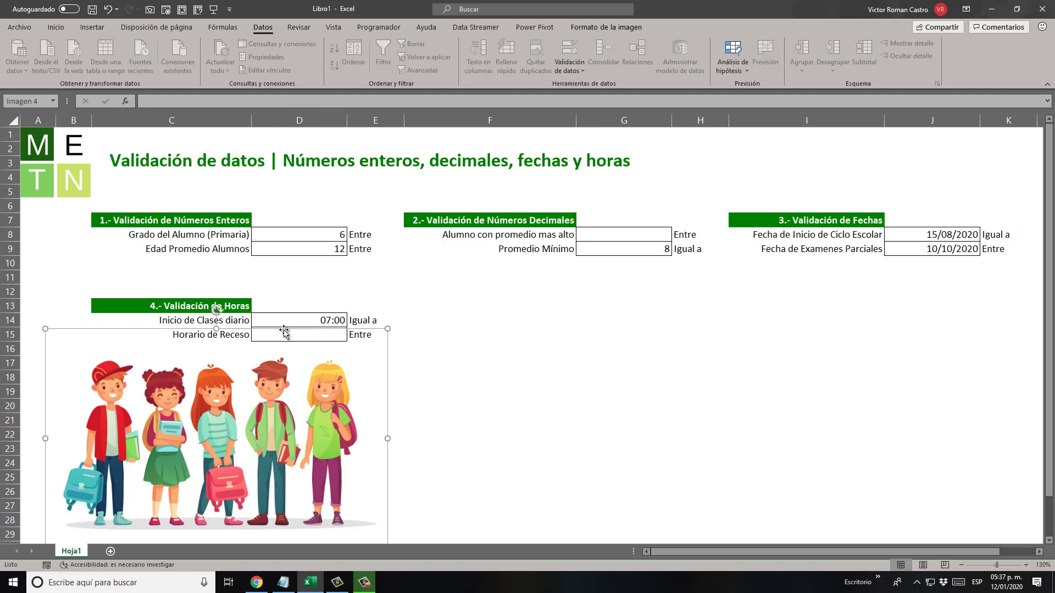
{"action": "left_click", "coordinate": [406, 347]}
{"action": "key", "text": "Up"}
{"action": "key", "text": "Left"}
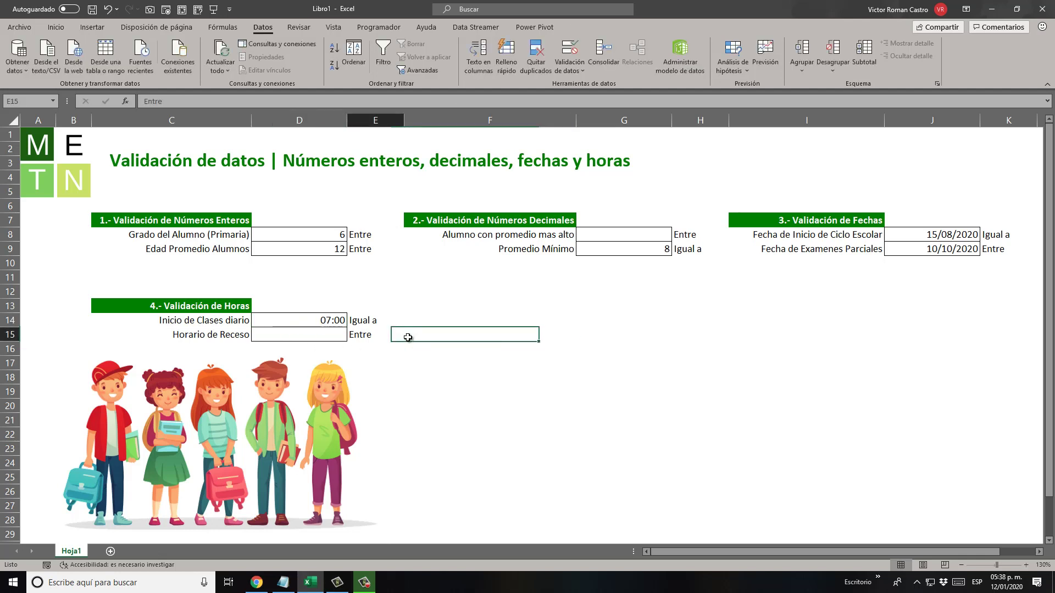
{"action": "key", "text": "Left"}
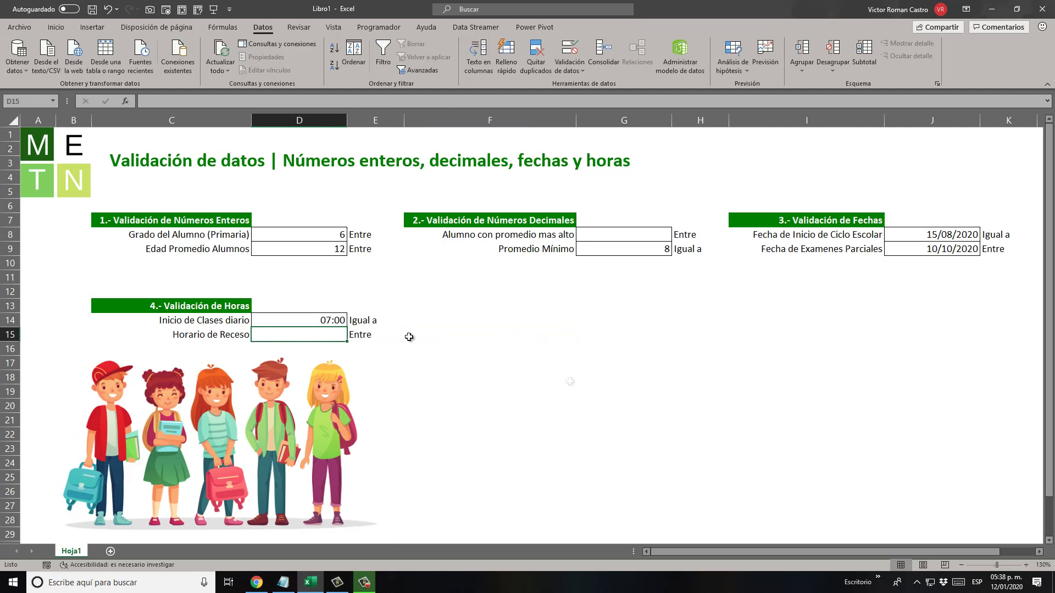
{"action": "left_click", "coordinate": [569, 48]}
{"action": "left_click", "coordinate": [493, 282]}
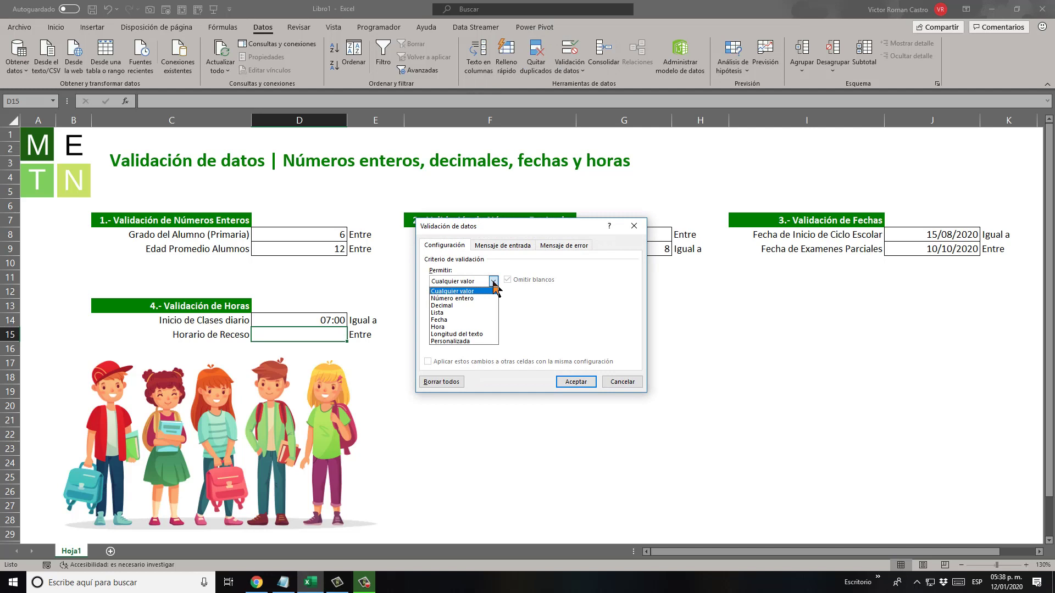
{"action": "left_click", "coordinate": [477, 327]}
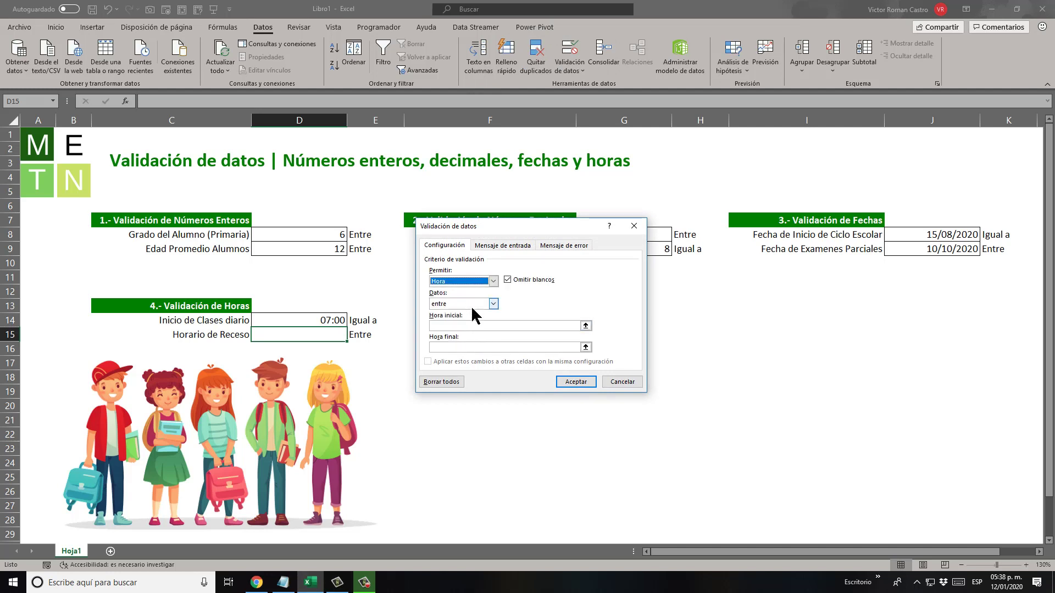
{"action": "left_click", "coordinate": [475, 325]}
{"action": "type", "text": "10"}
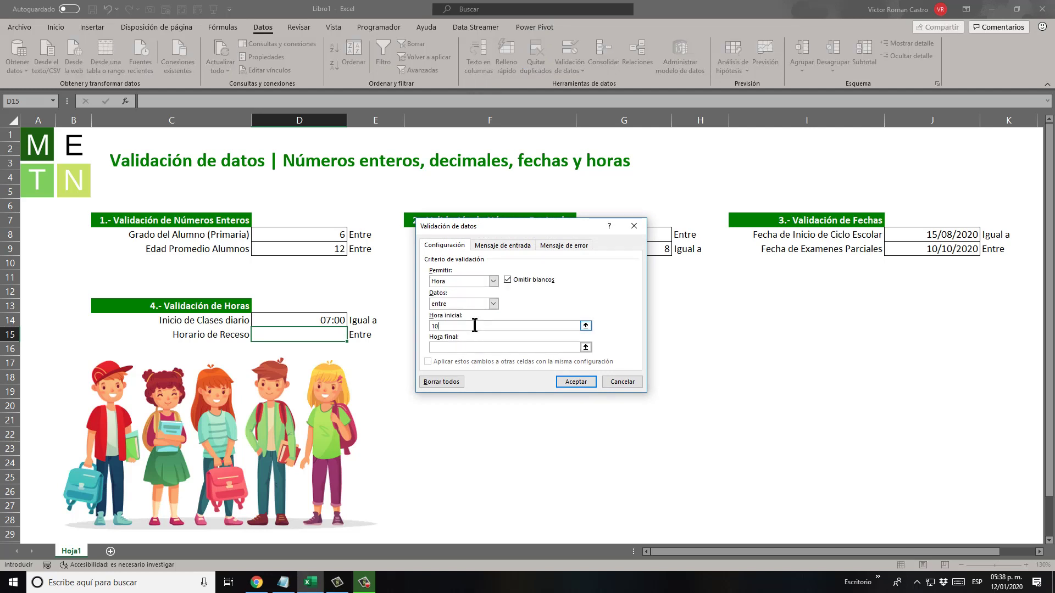
{"action": "type", "text": ":00"}
{"action": "left_click", "coordinate": [502, 347]}
{"action": "type", "text": "11:30"}
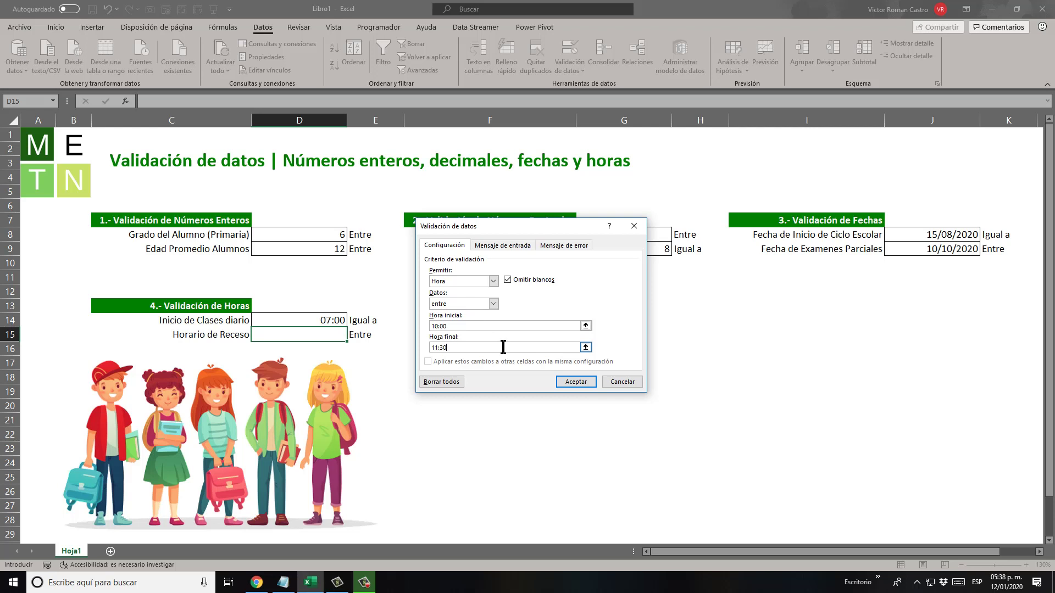
{"action": "left_click", "coordinate": [571, 381]}
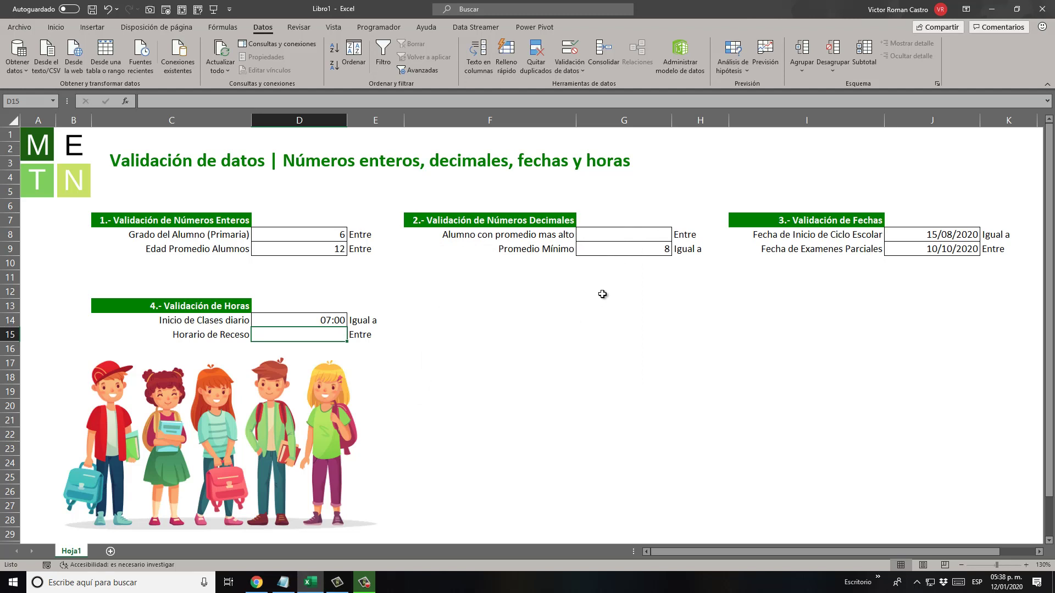
Enter 10:30 as the recess time in D15, and replace it with 11:00.
{"action": "type", "text": "1"}
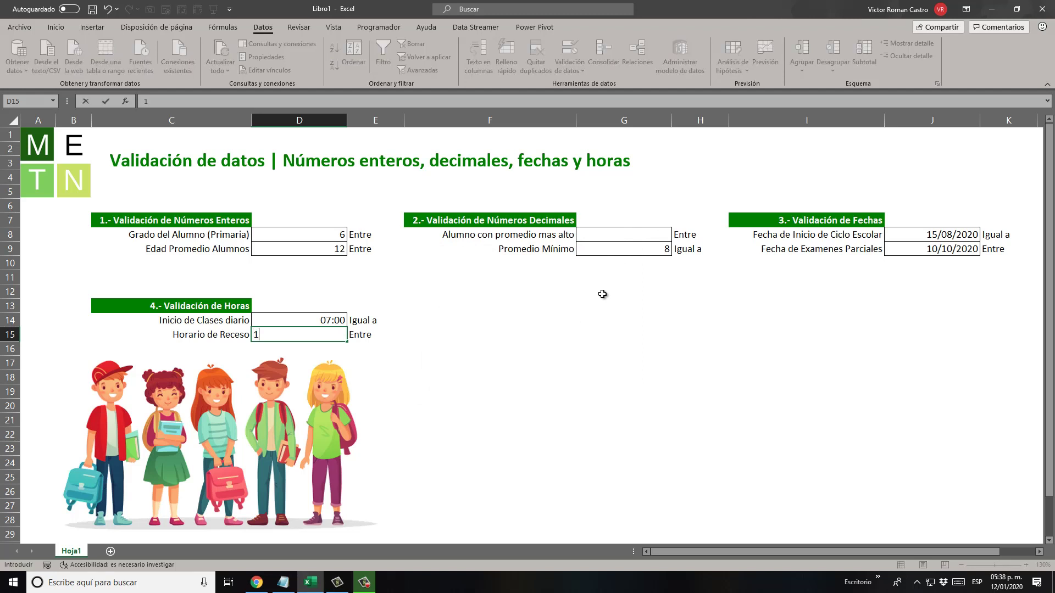
{"action": "type", "text": "0:30"}
{"action": "key", "text": "Return"}
{"action": "key", "text": "Up"}
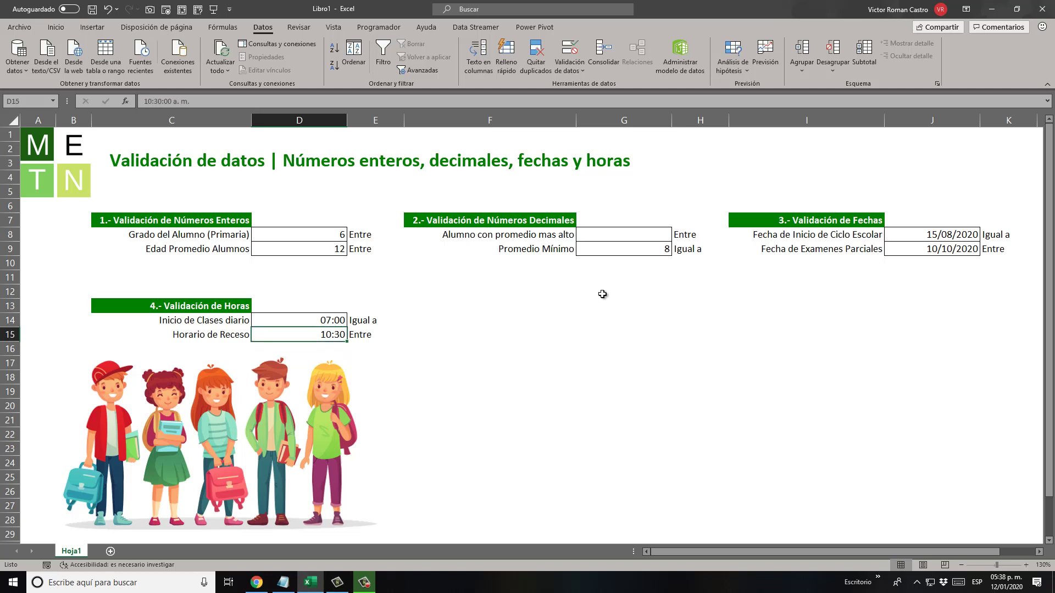
{"action": "type", "text": "1"}
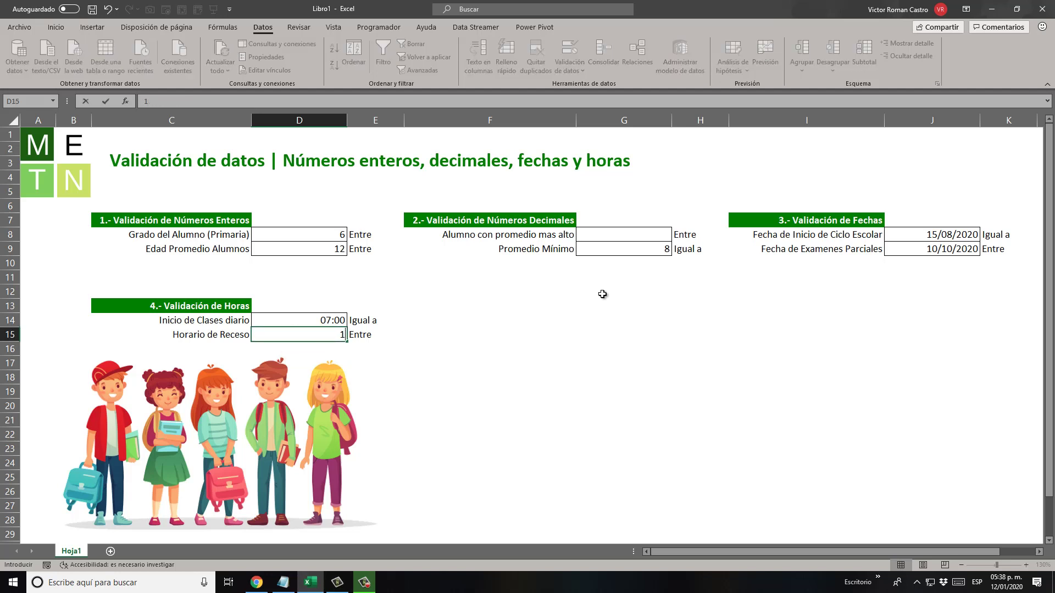
{"action": "type", "text": "1:00"}
{"action": "key", "text": "Return"}
{"action": "key", "text": "Up"}
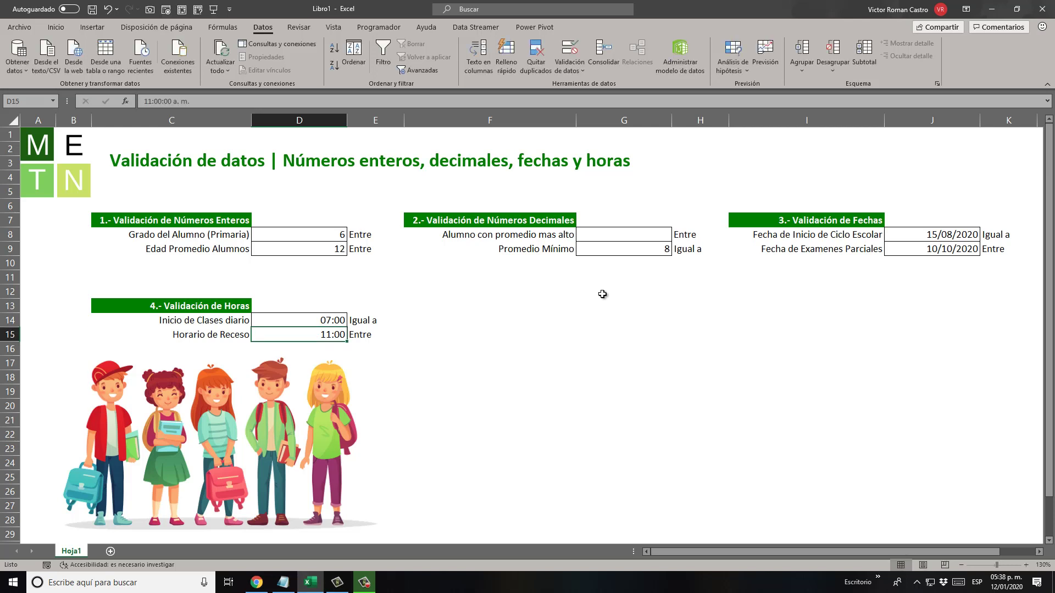
Try 11:45 and 9:30 in D15 to test the recess time limits, cancelling each entry.
{"action": "type", "text": "11"}
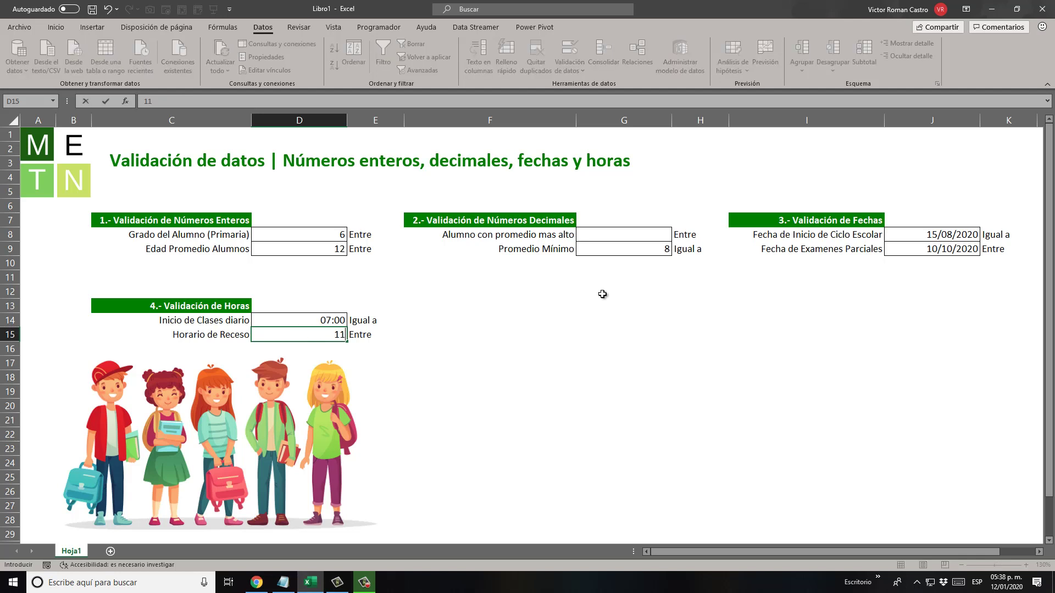
{"action": "type", "text": ":45"}
{"action": "key", "text": "Return"}
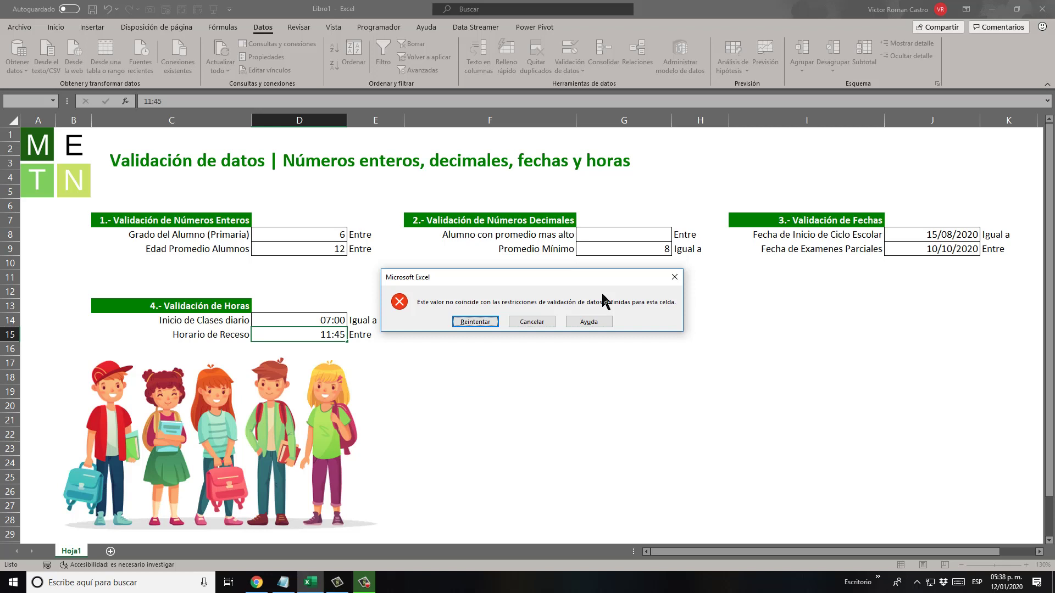
{"action": "key", "text": "Escape"}
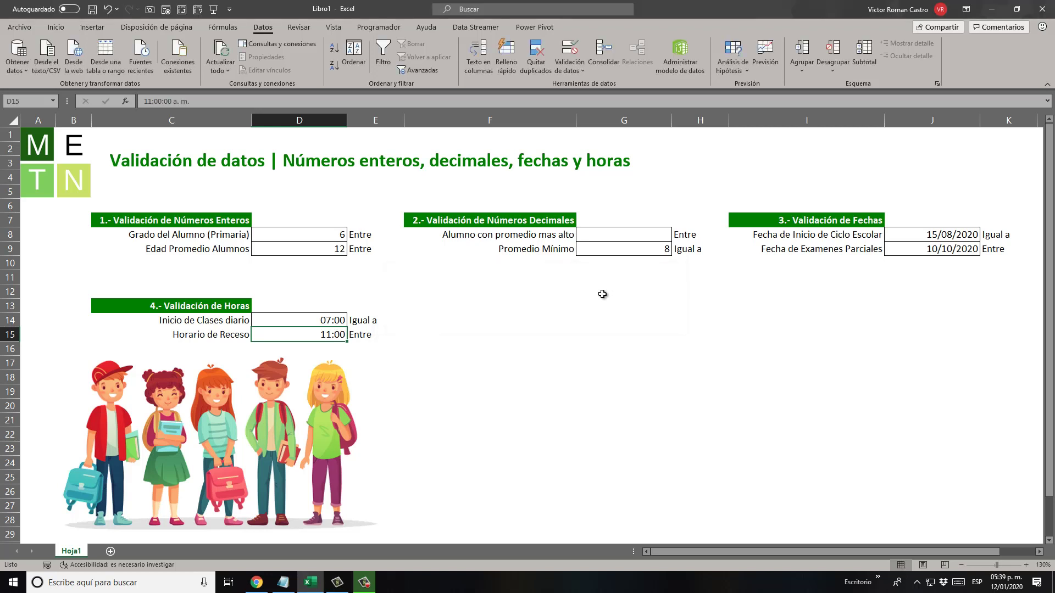
{"action": "type", "text": "9:30"}
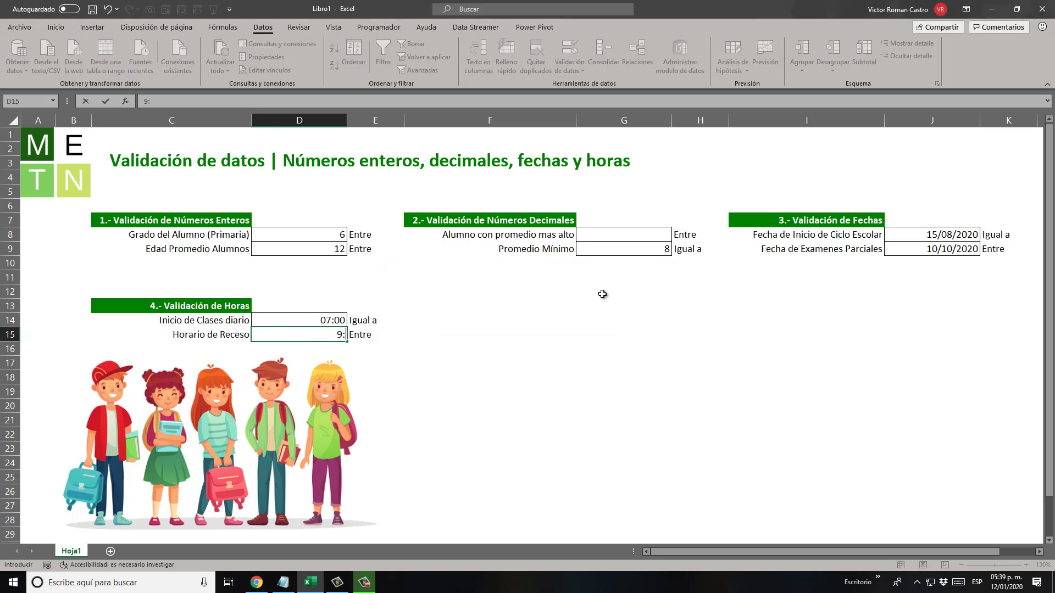
{"action": "key", "text": "Return"}
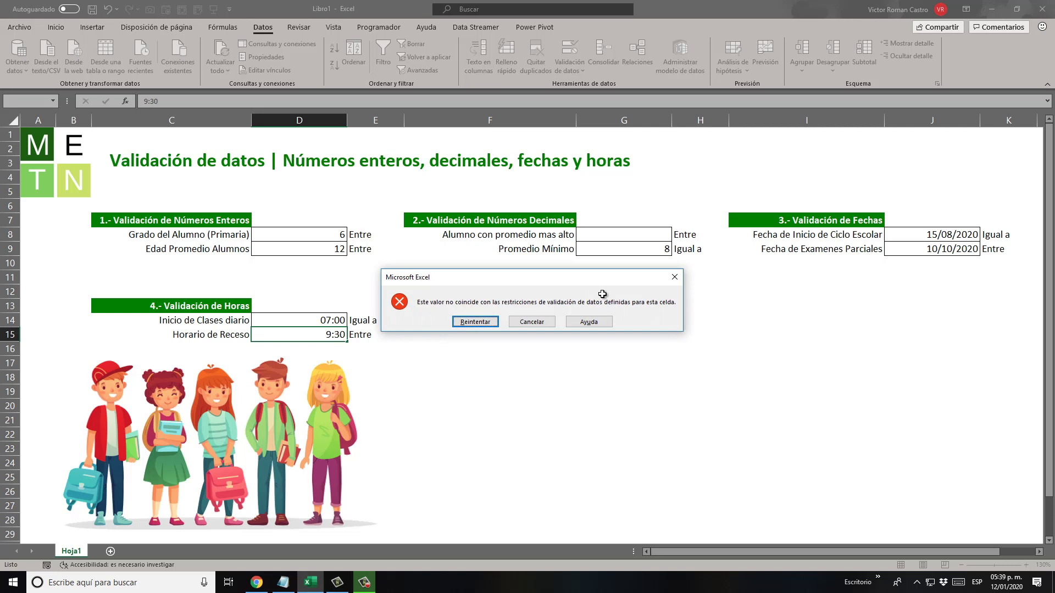
{"action": "key", "text": "Escape"}
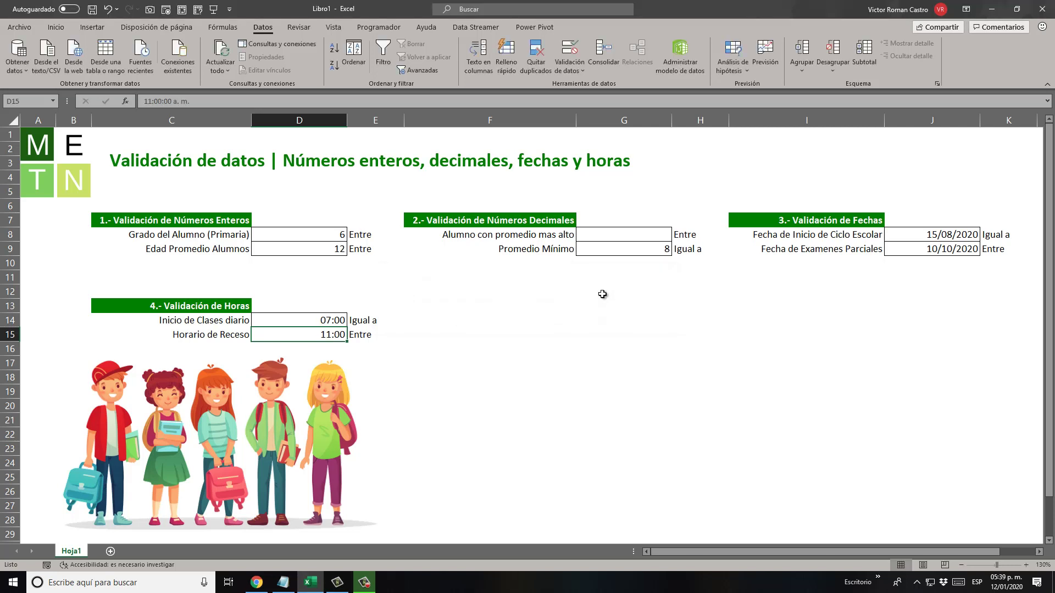